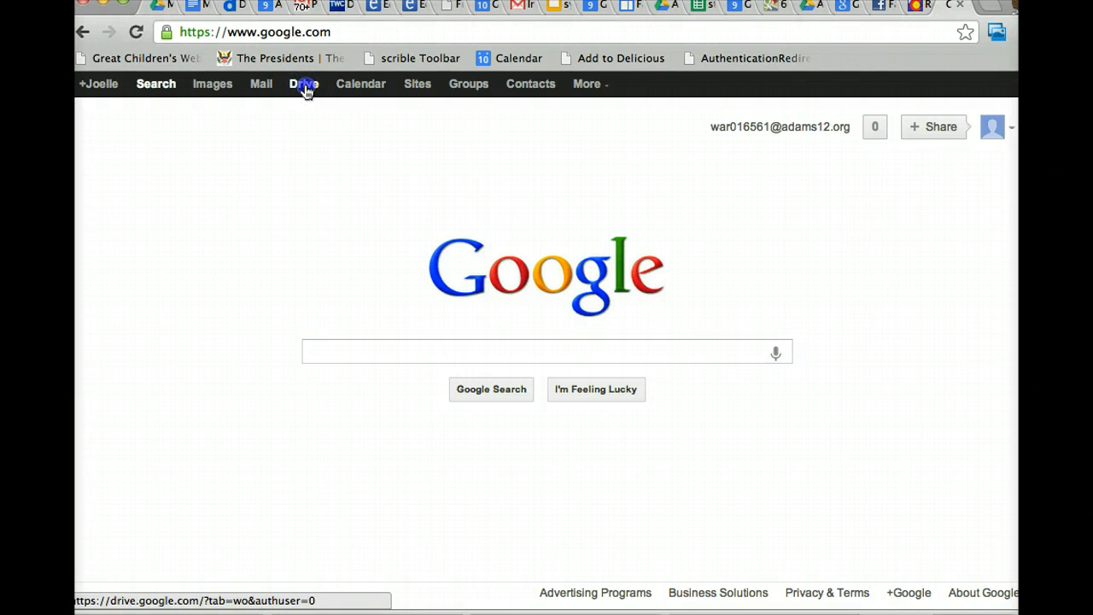
Open Google Drive from the Google home page and view the item types that can be created.
left_click(304, 86)
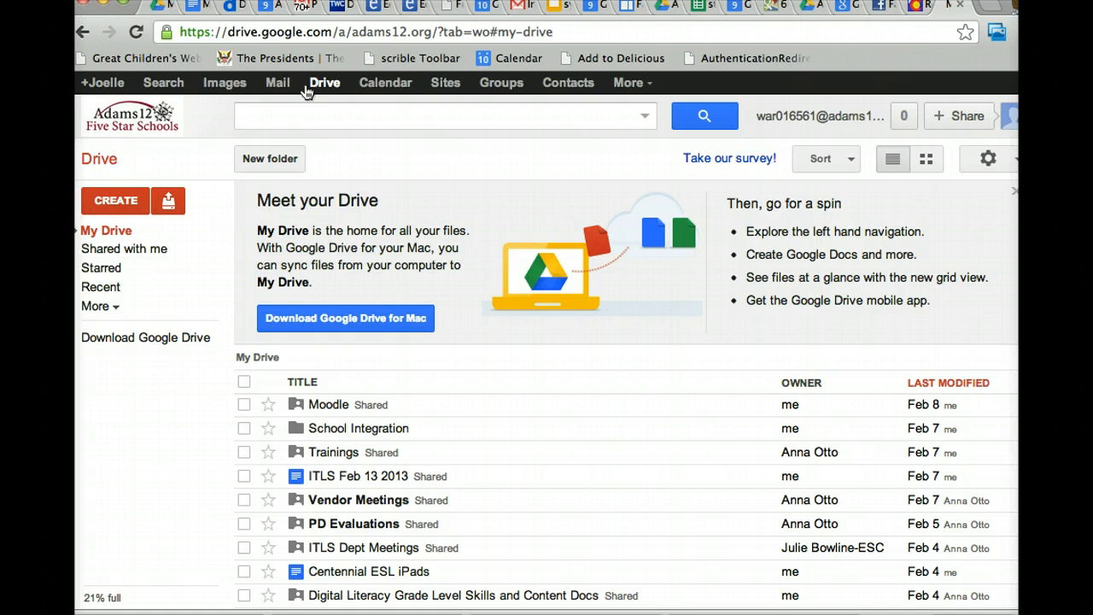
left_click(129, 205)
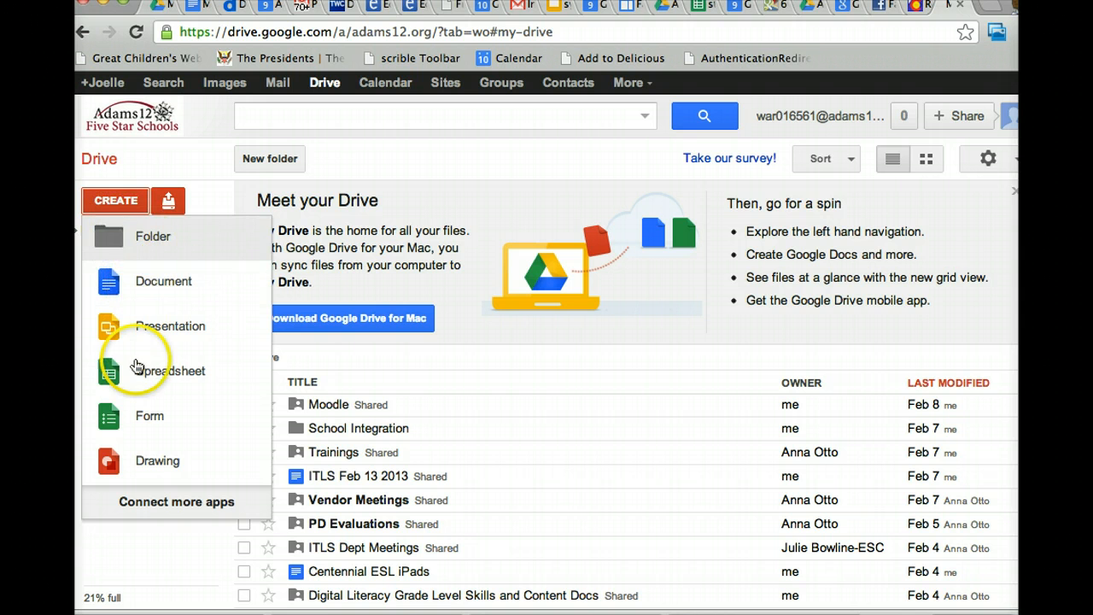
left_click(209, 179)
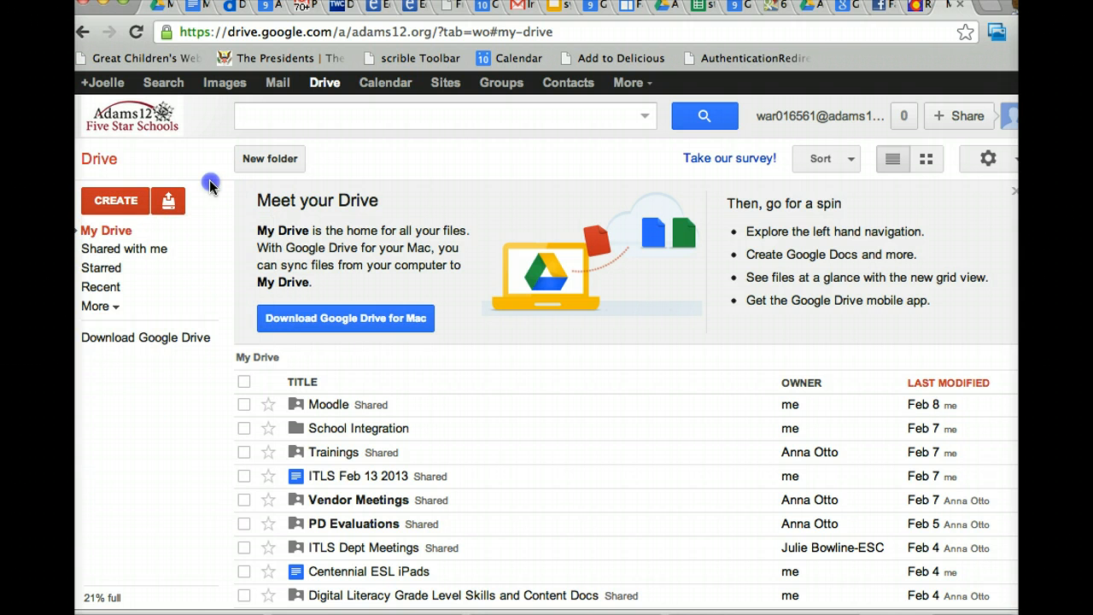
left_click(168, 201)
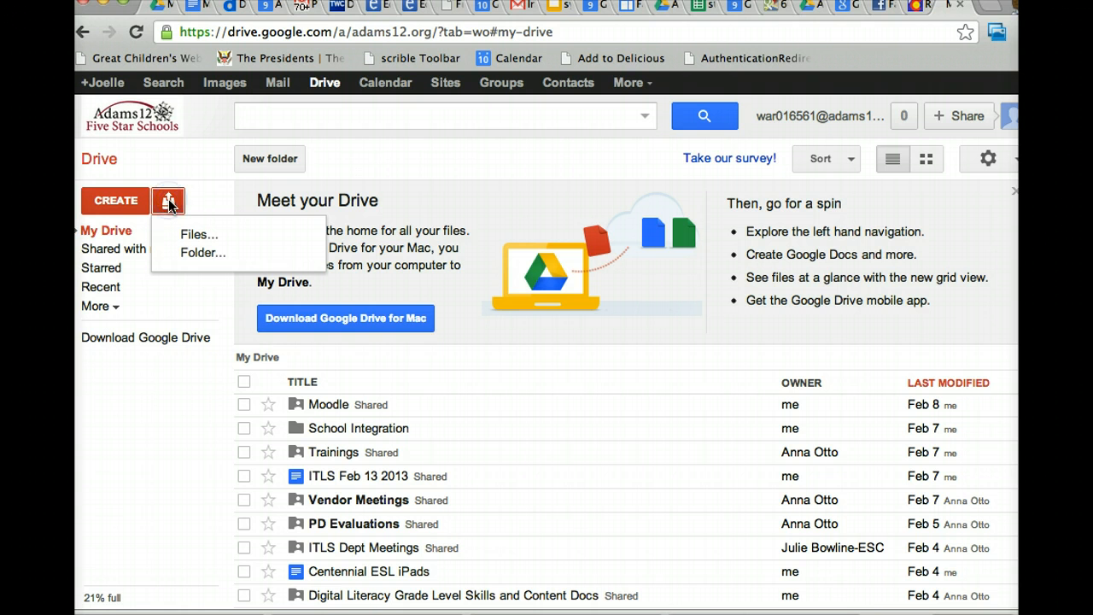
left_click(196, 239)
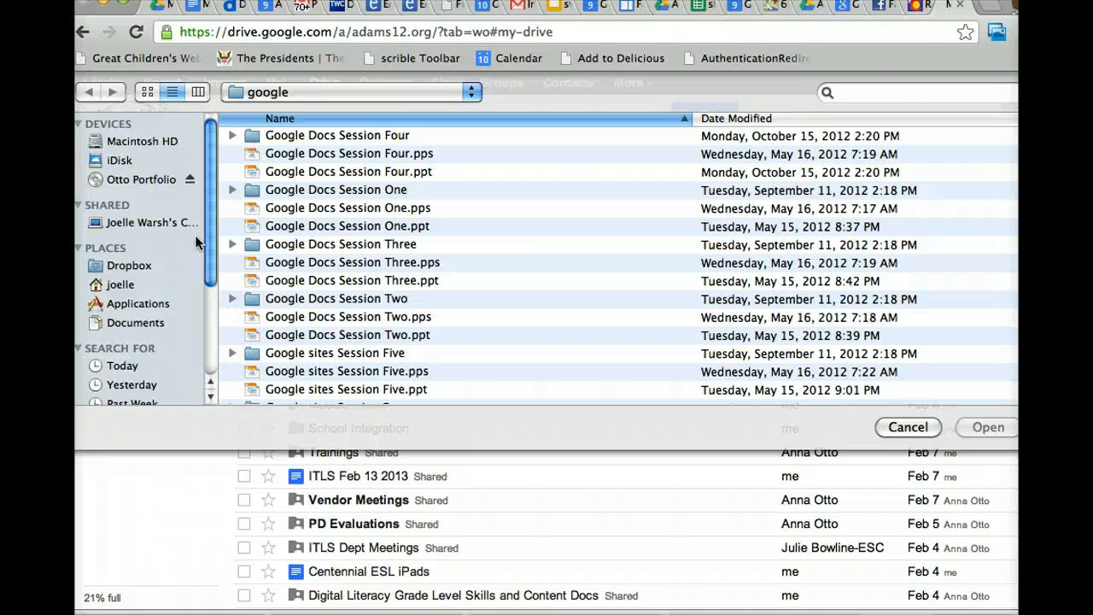
left_click(350, 93)
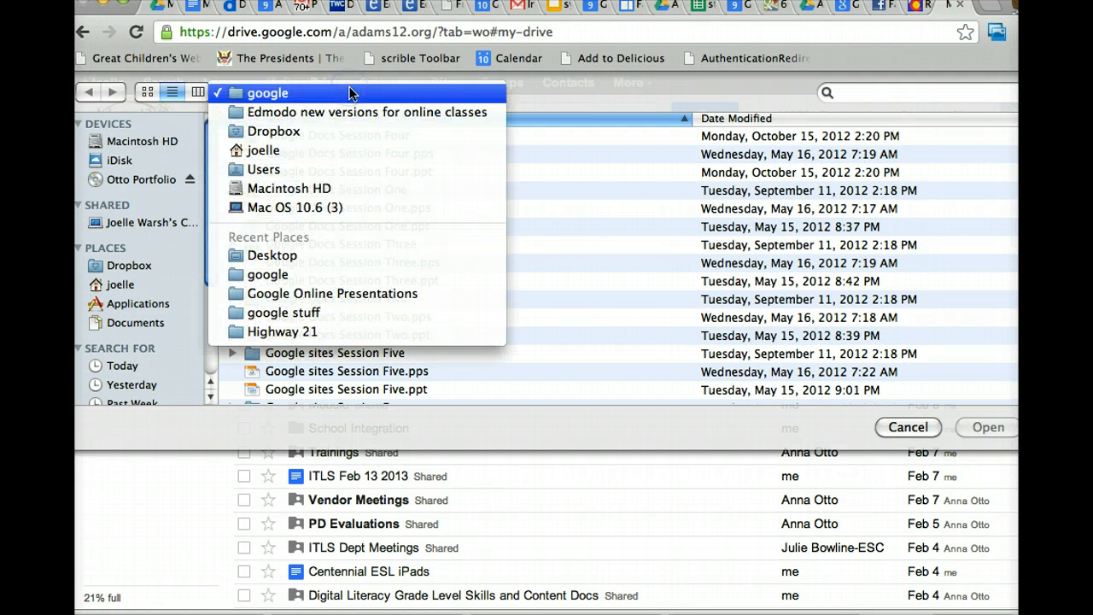
left_click(307, 149)
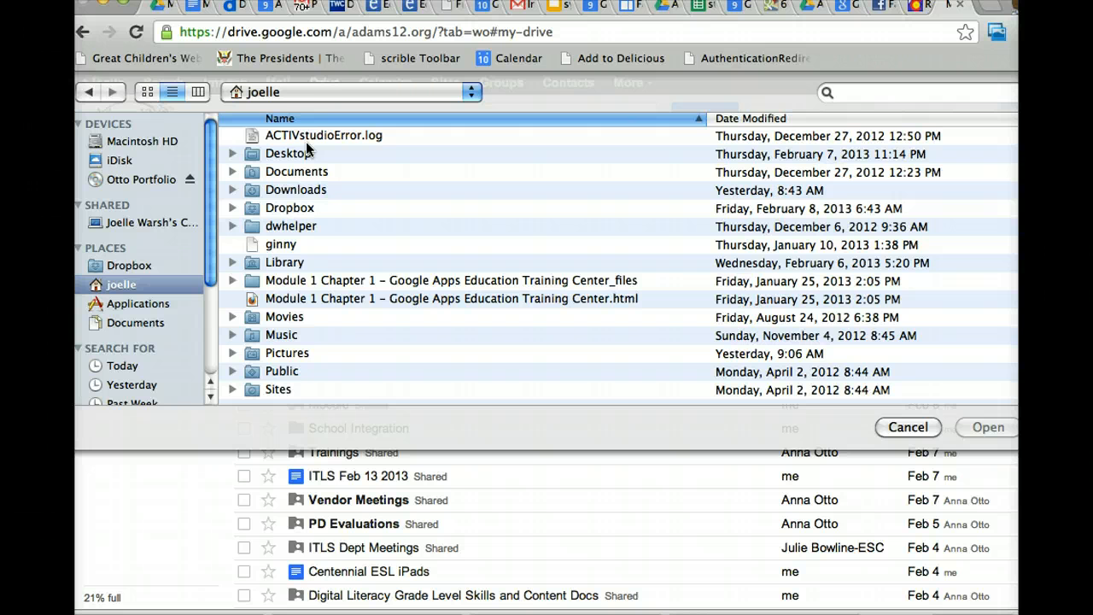
left_click(284, 243)
left_click(990, 426)
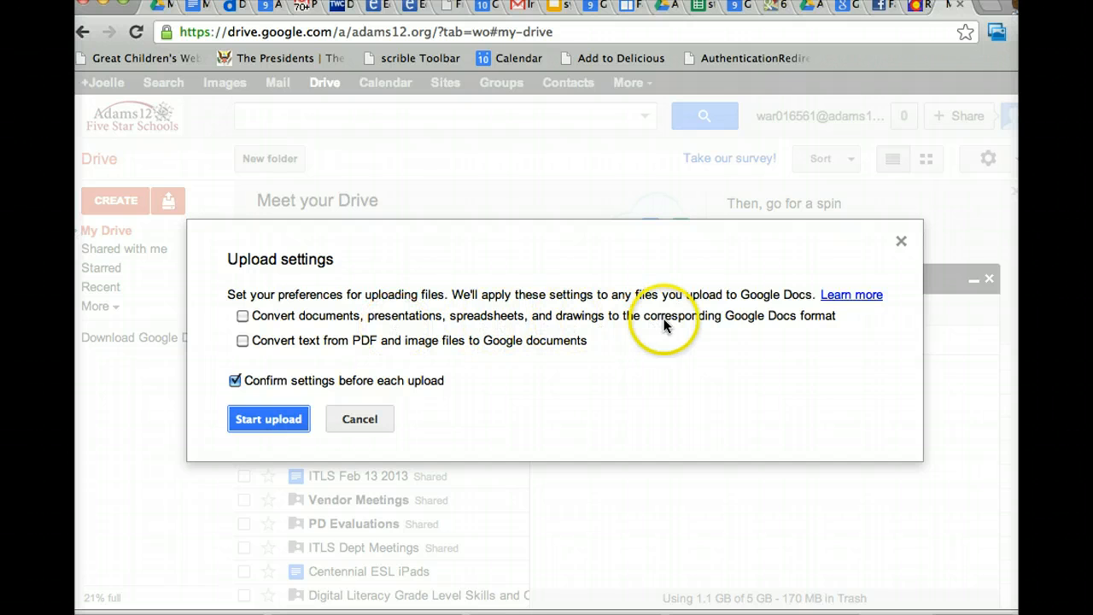
left_click(242, 317)
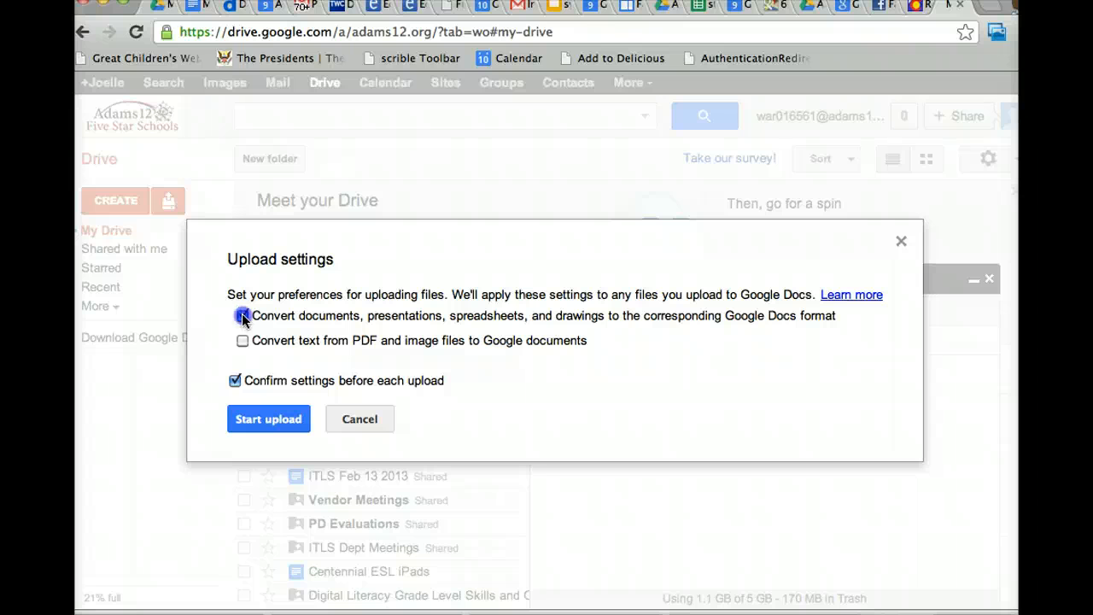
left_click(242, 316)
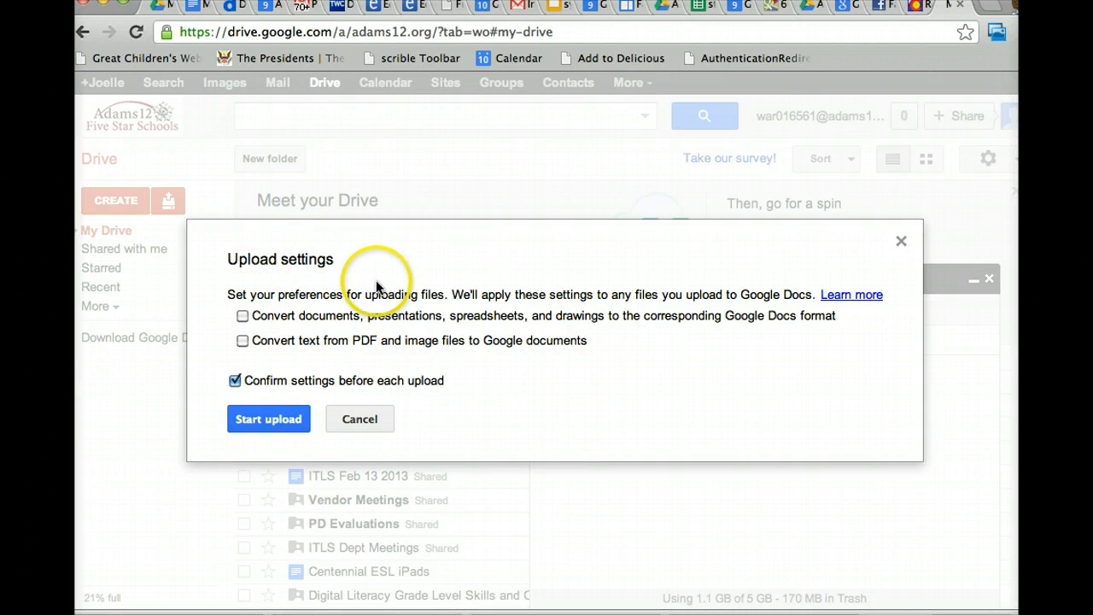
left_click(357, 419)
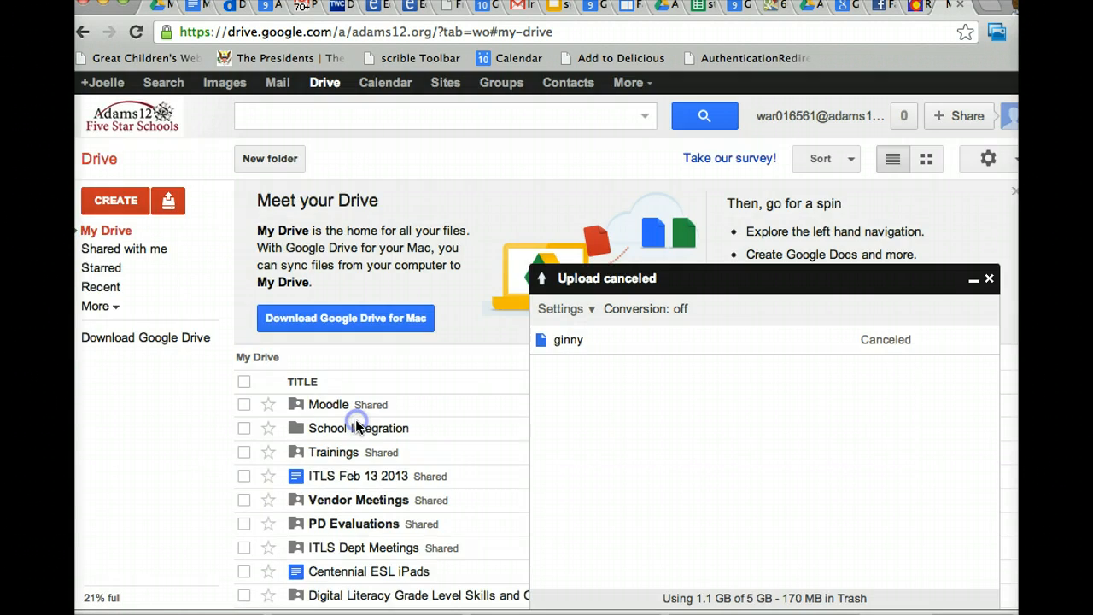
left_click(988, 279)
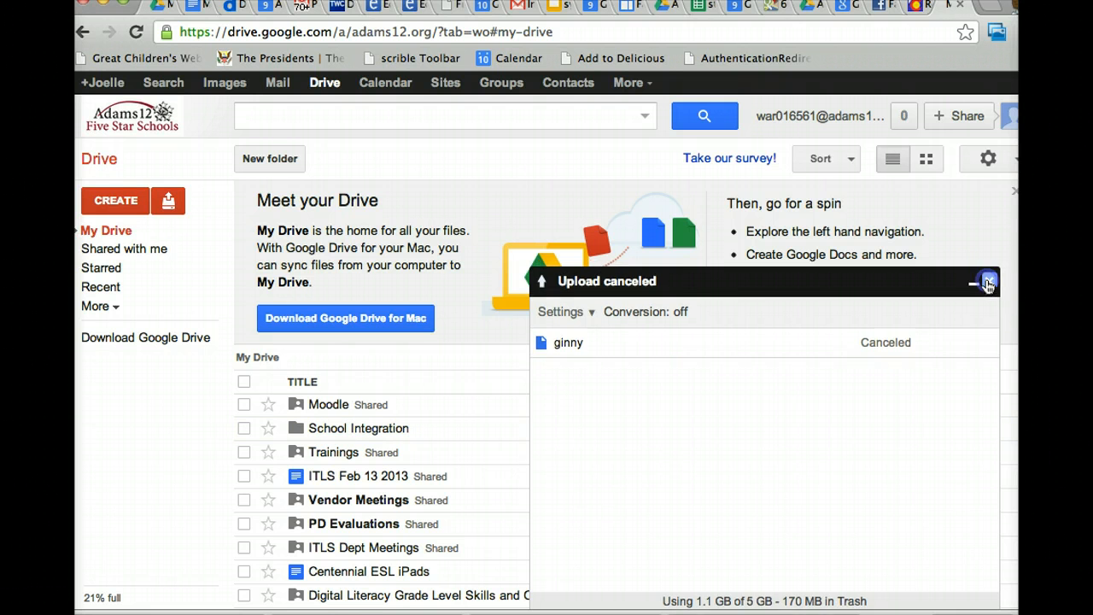
Enable conversion of uploaded files to Google Docs format and conversion of text from uploaded PDF and image files.
left_click(1003, 162)
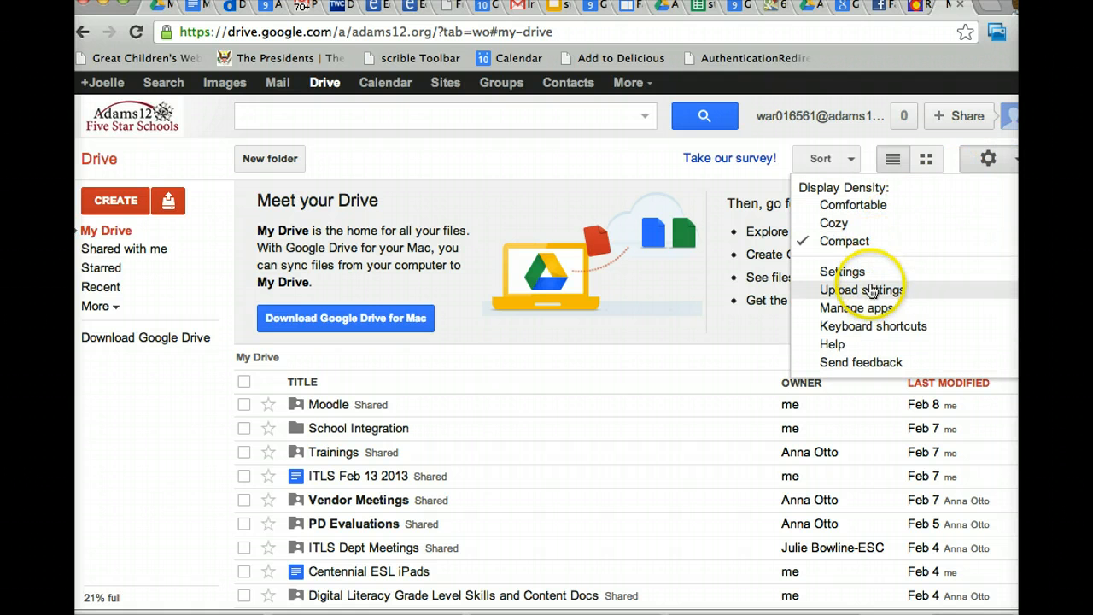
mouse_move(871, 294)
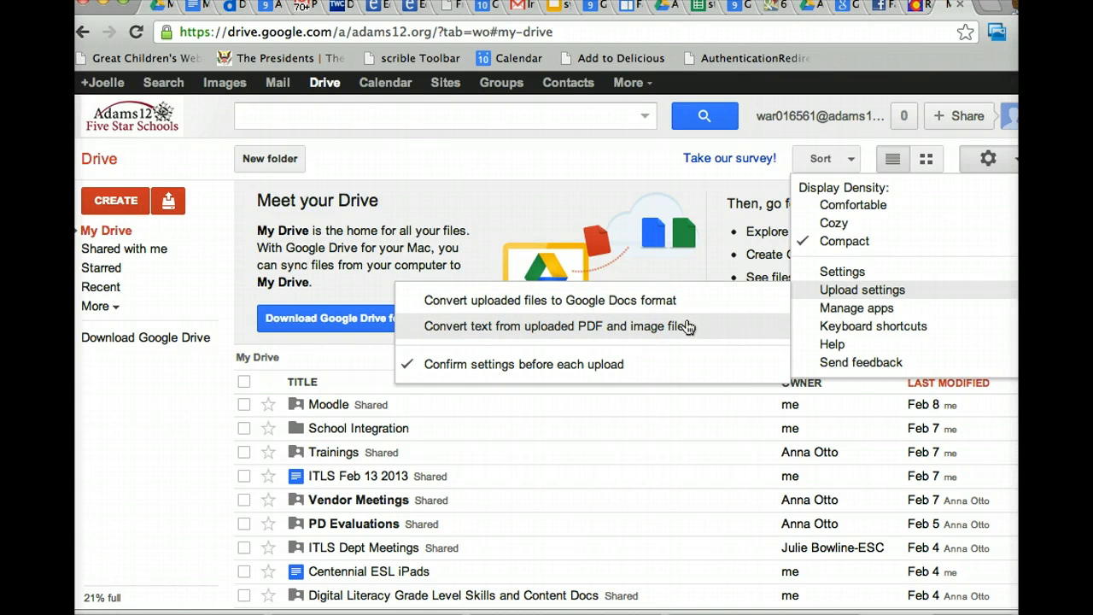
left_click(448, 301)
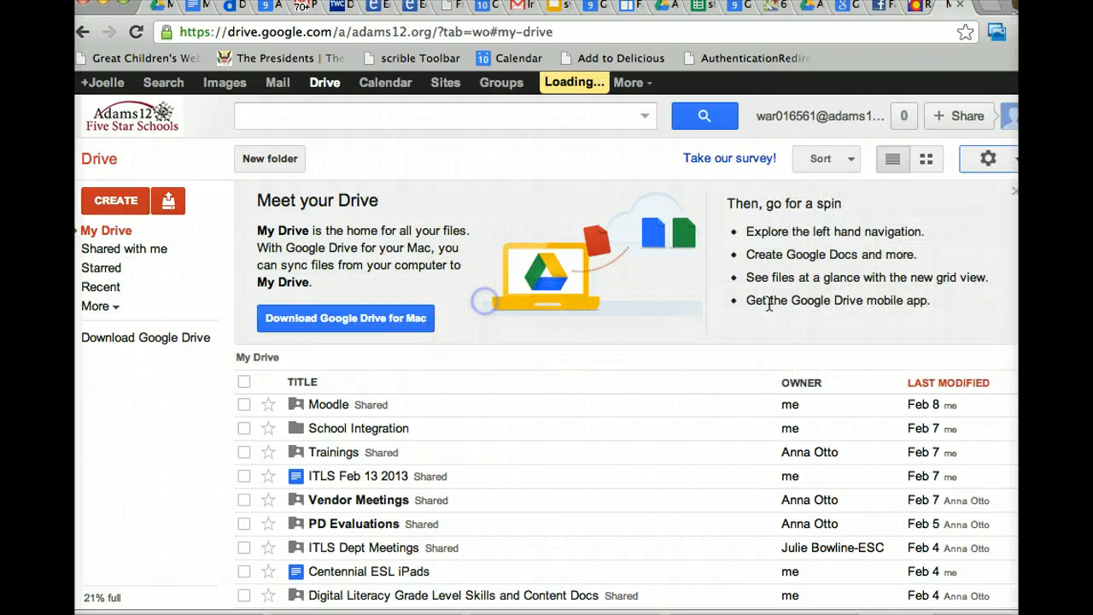
left_click(990, 160)
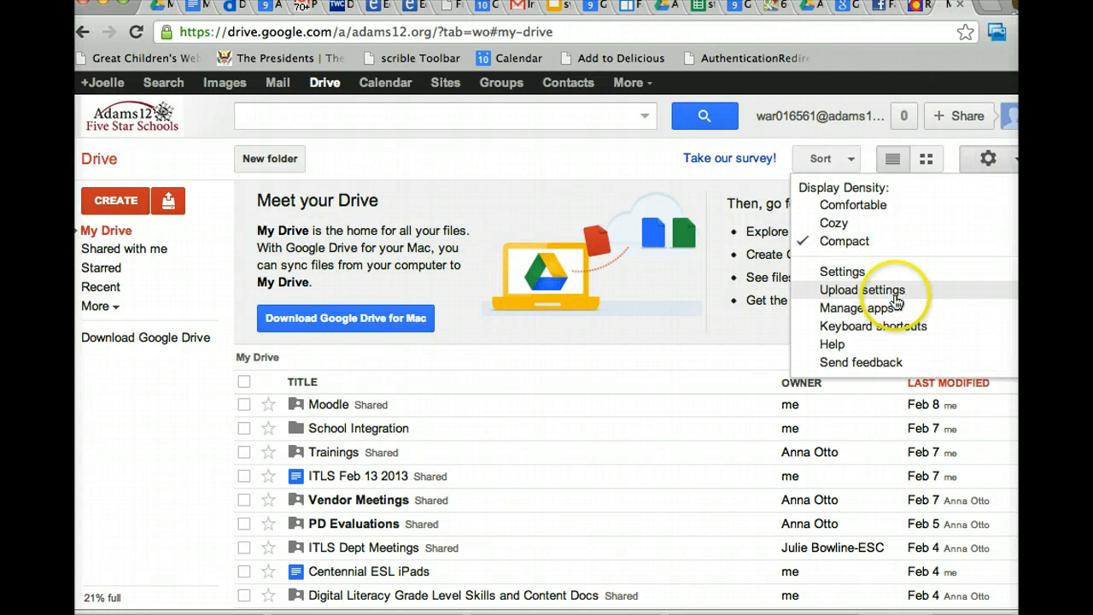
mouse_move(931, 289)
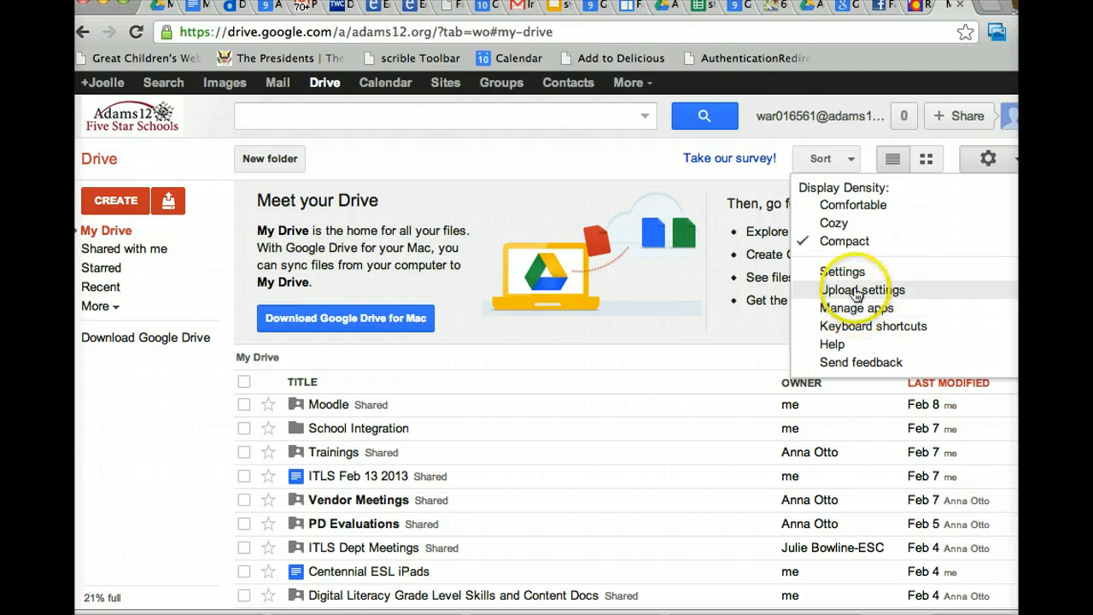
left_click(671, 327)
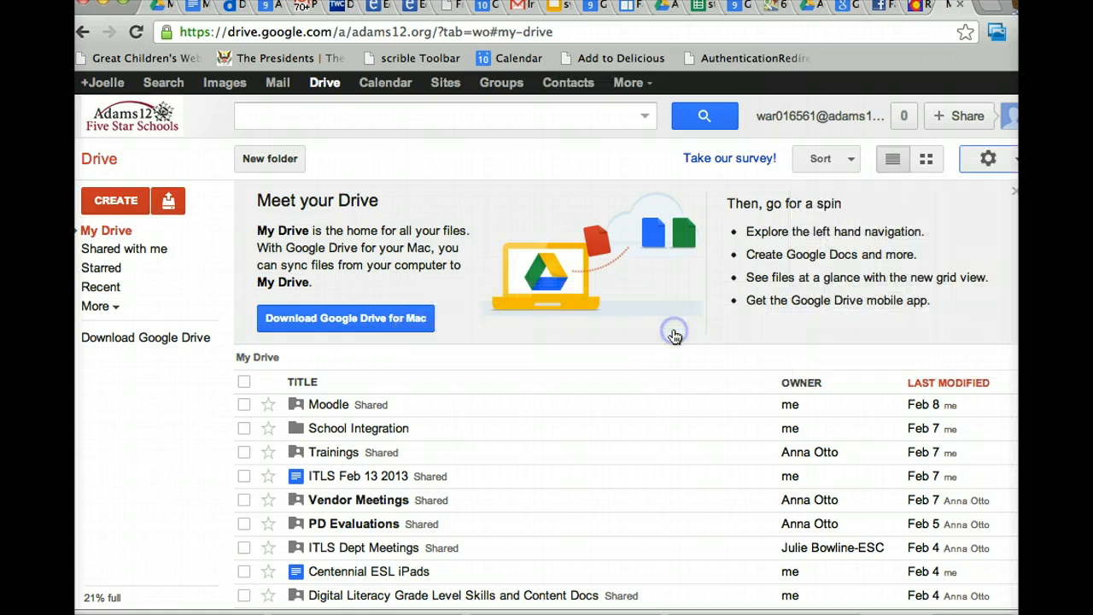
Turn the confirmation of settings before each upload off and back on, cancelling a trial file selection in between.
left_click(989, 156)
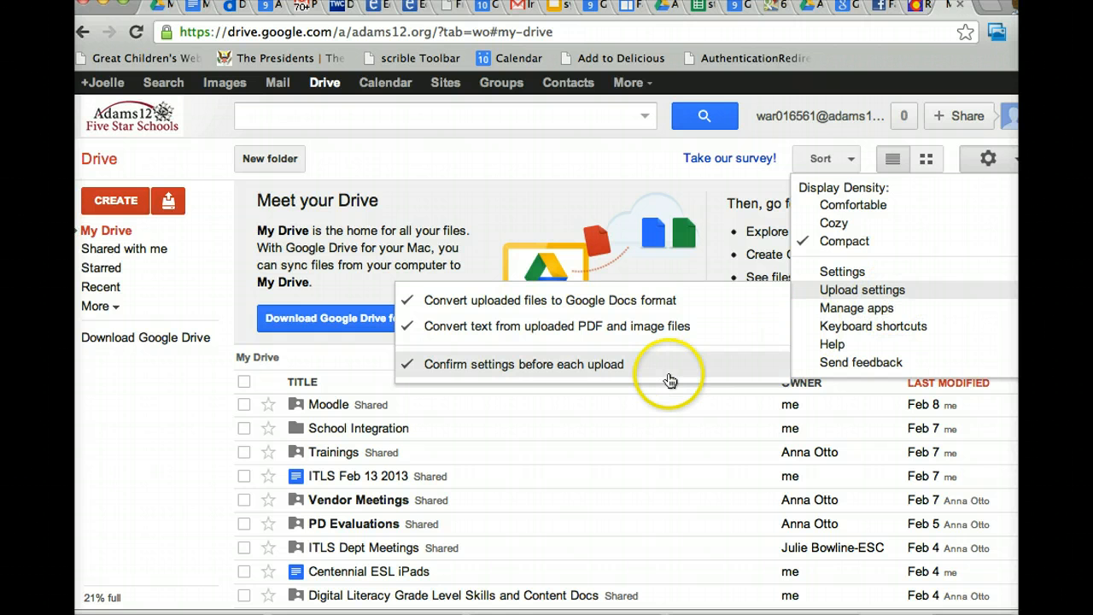
left_click(481, 367)
left_click(168, 201)
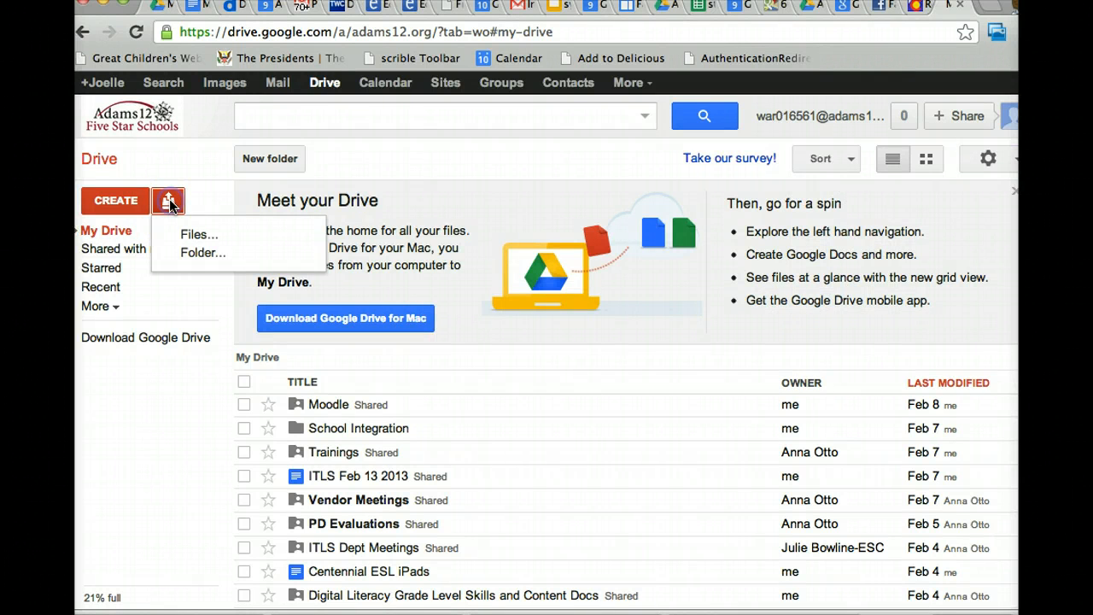
left_click(182, 235)
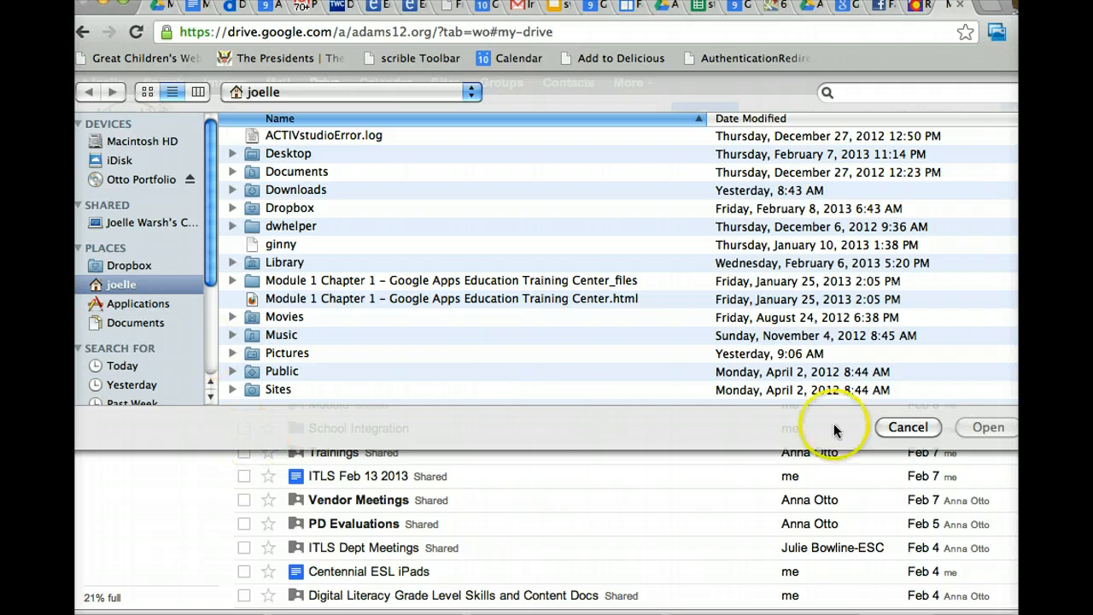
left_click(905, 431)
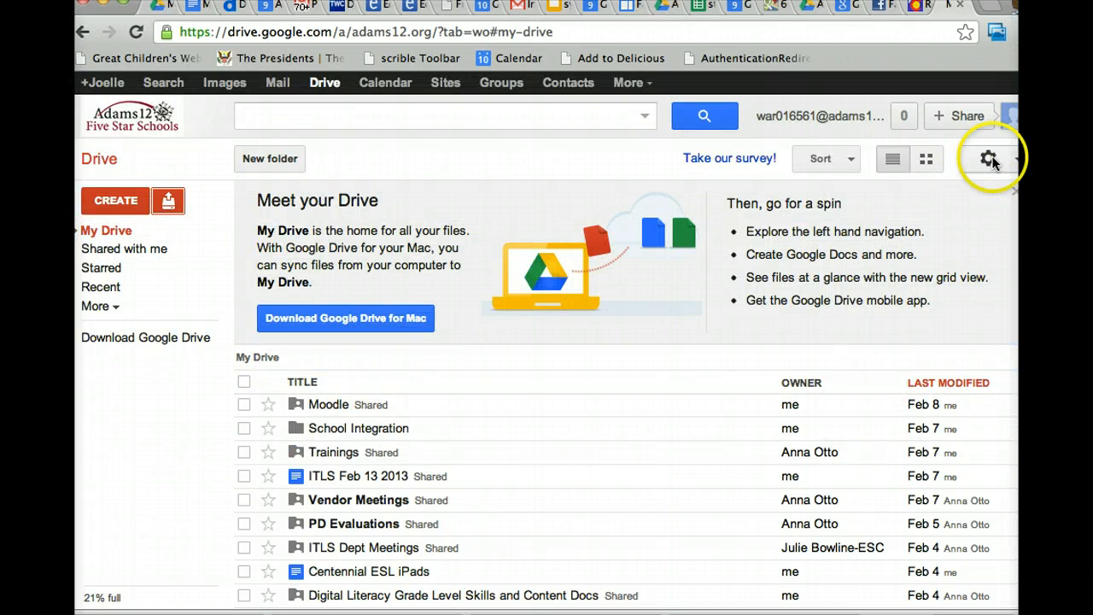
left_click(991, 160)
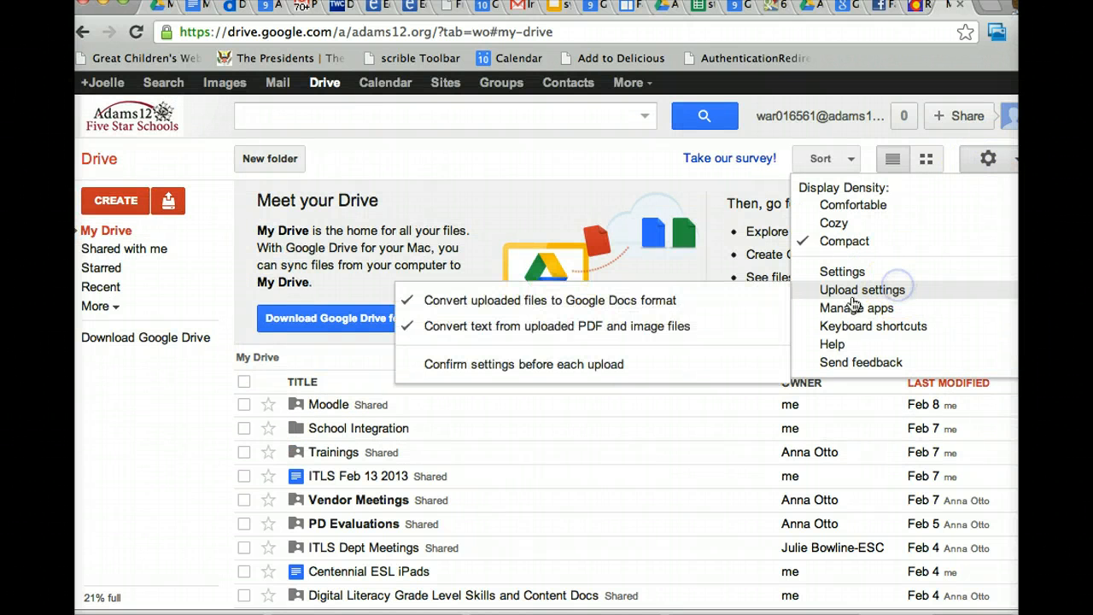
left_click(640, 373)
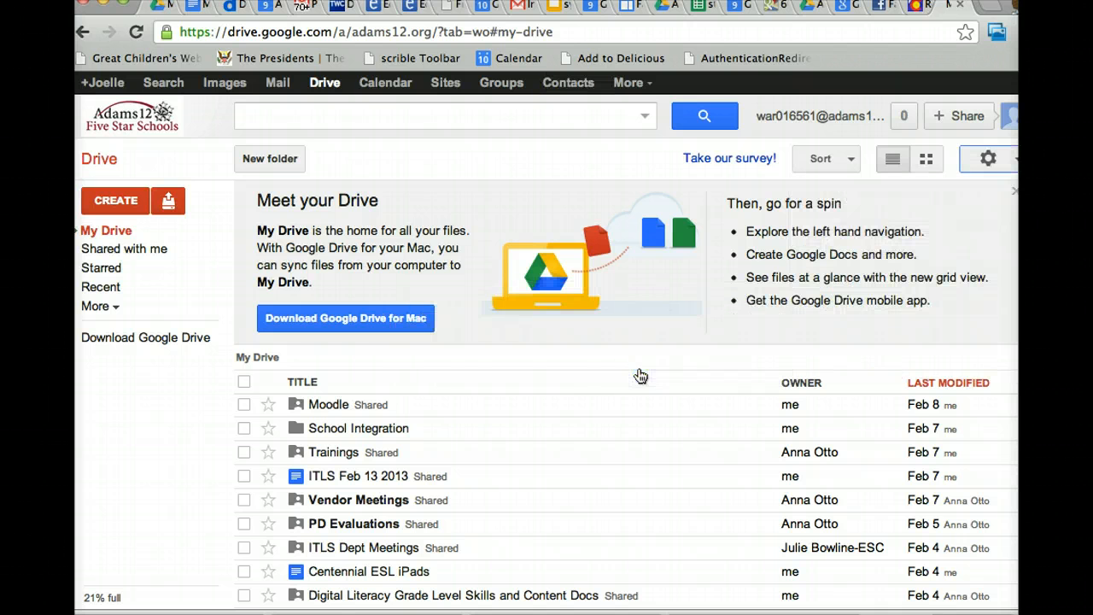
Upload the highway 21 chart .docx from the Dropbox folder with conversion to Google Docs format, and close the upload status.
left_click(169, 207)
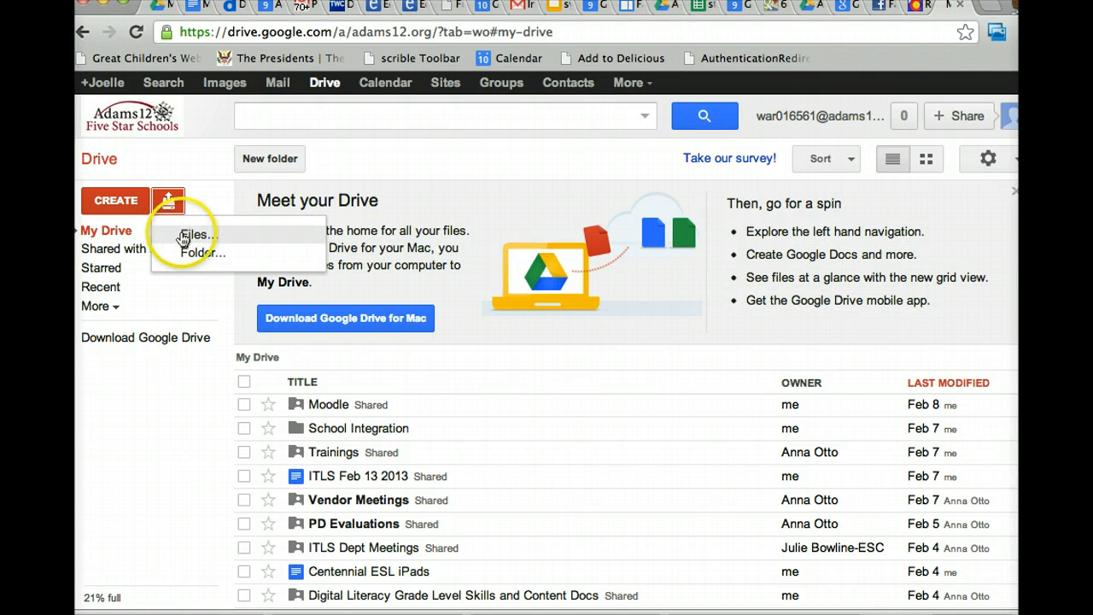
left_click(183, 235)
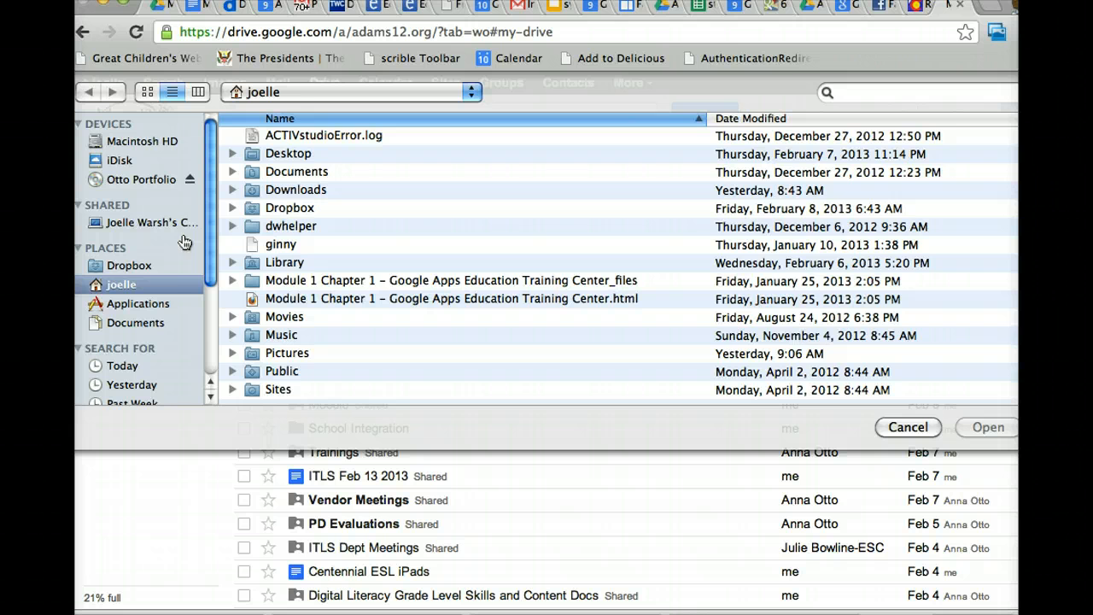
left_click(136, 267)
left_click(618, 291)
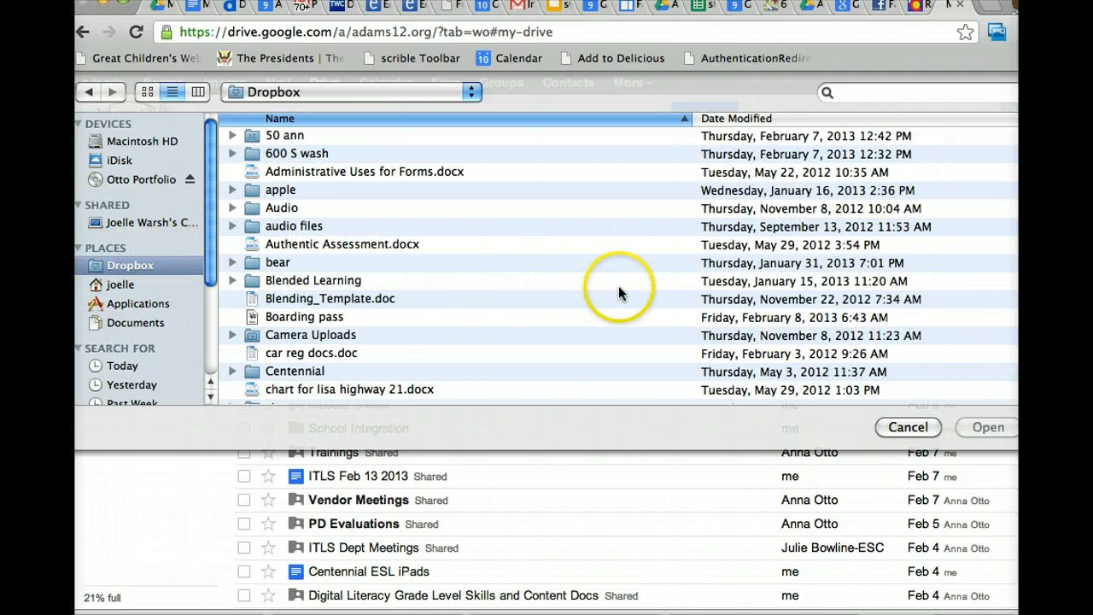
left_click(374, 390)
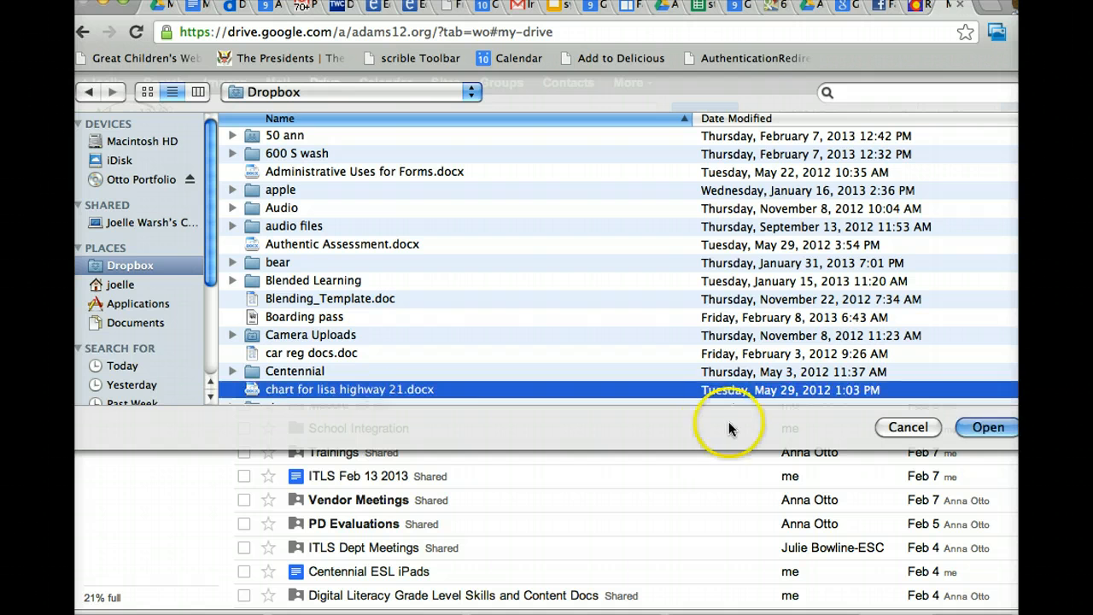
left_click(987, 428)
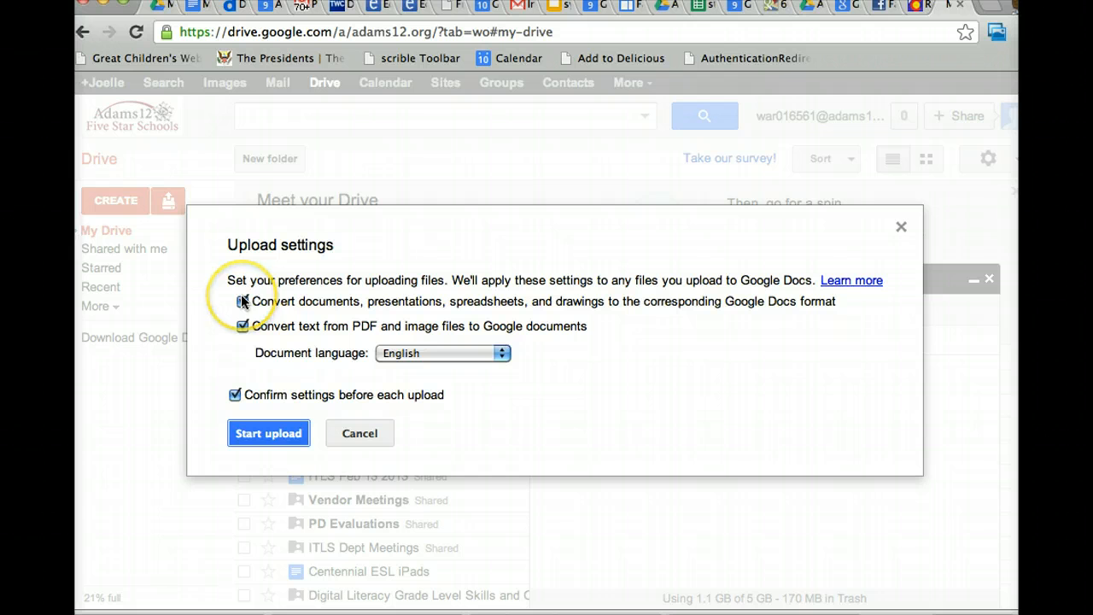
left_click(265, 433)
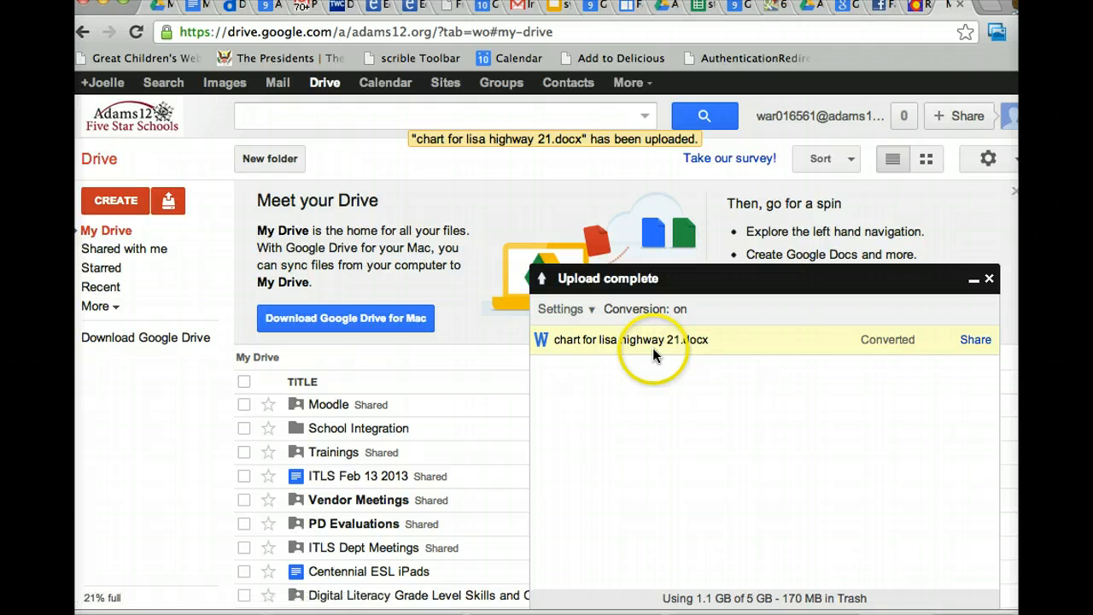
left_click(987, 282)
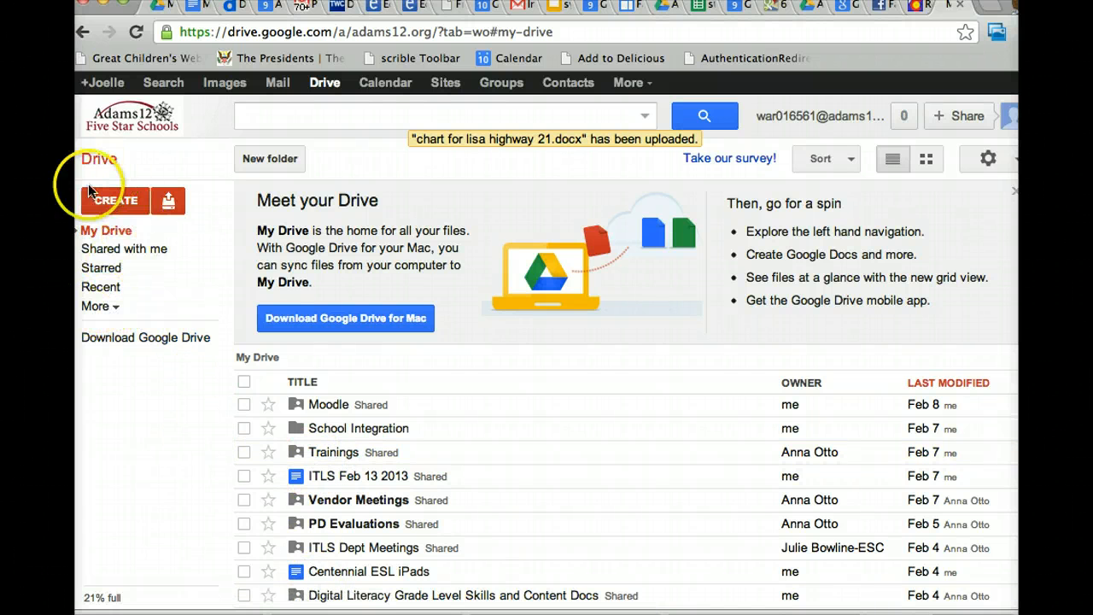
Show all items in Drive and look over the listed files and their last-modified dates.
left_click(101, 306)
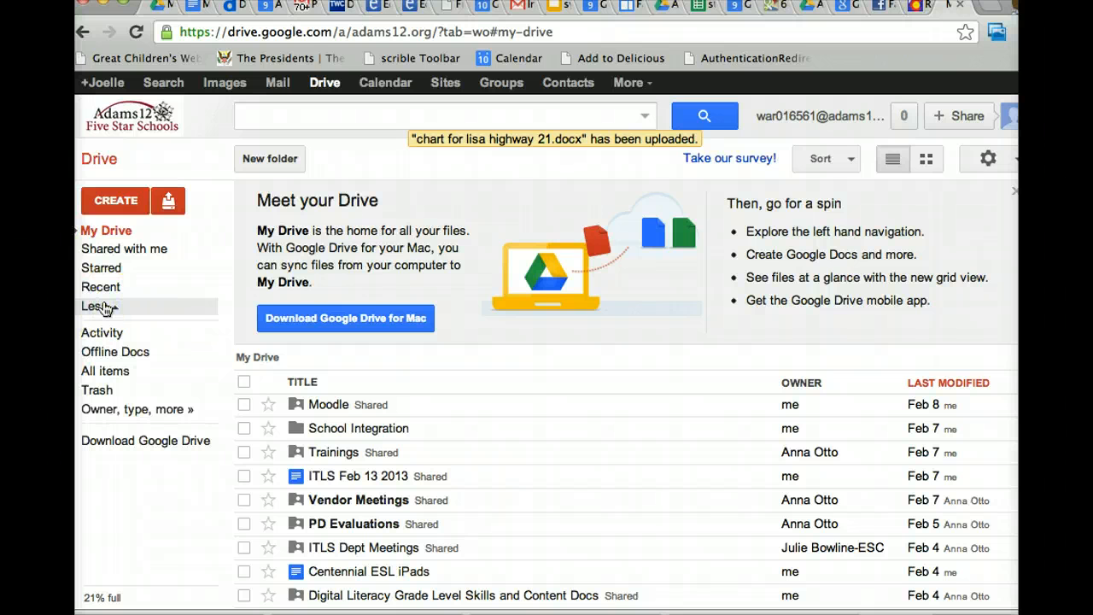
left_click(114, 373)
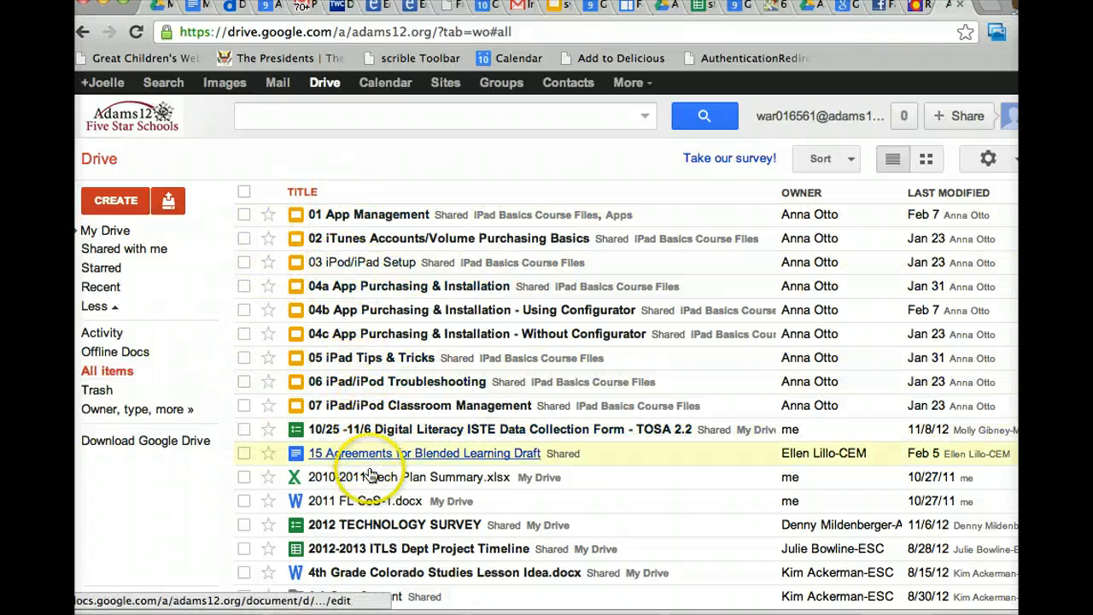
left_click(390, 509)
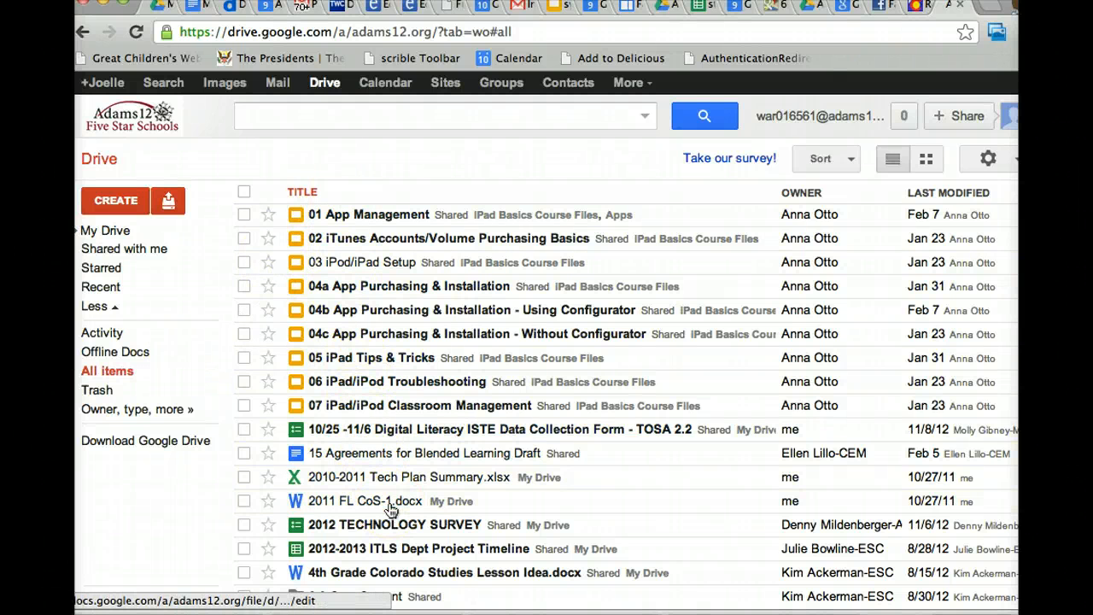
left_click(973, 192)
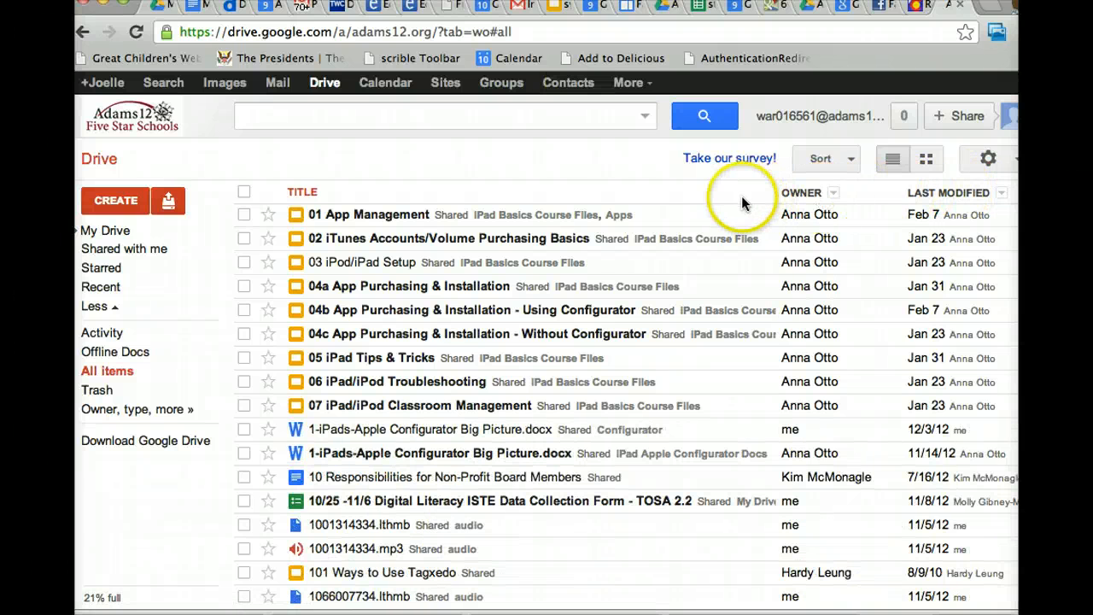
Replace the Owner column with Last opened by me and sort the file list by that column.
left_click(832, 194)
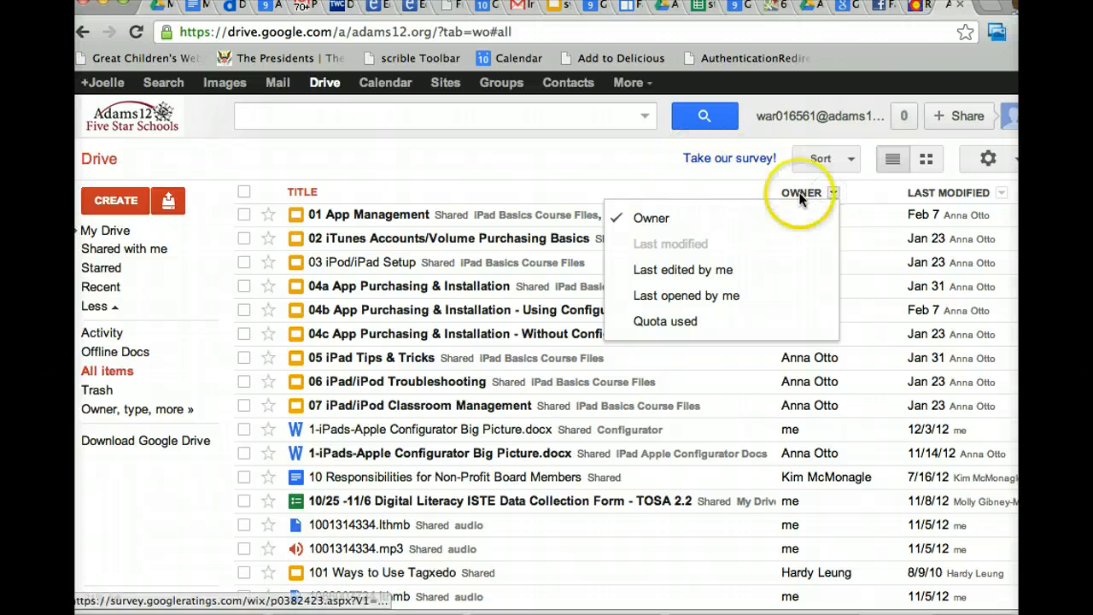
left_click(697, 295)
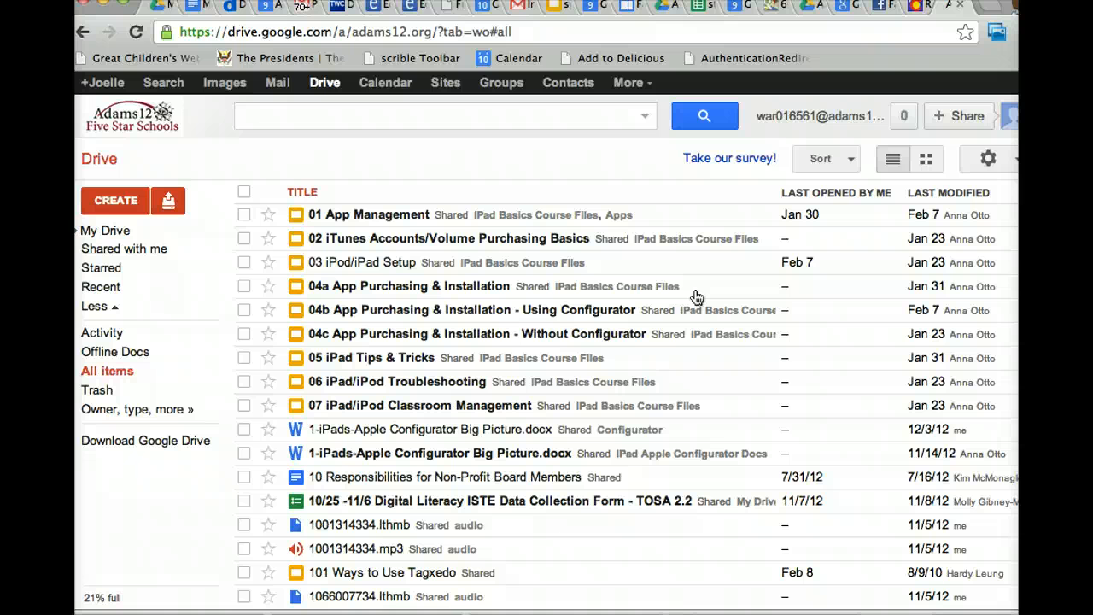
left_click(651, 248)
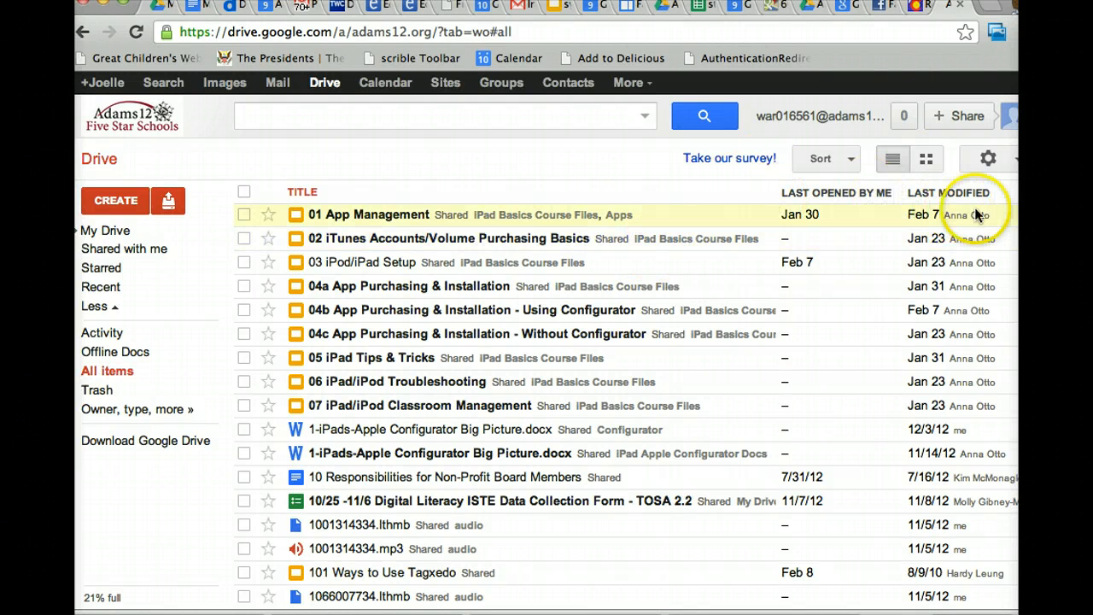
left_click(864, 205)
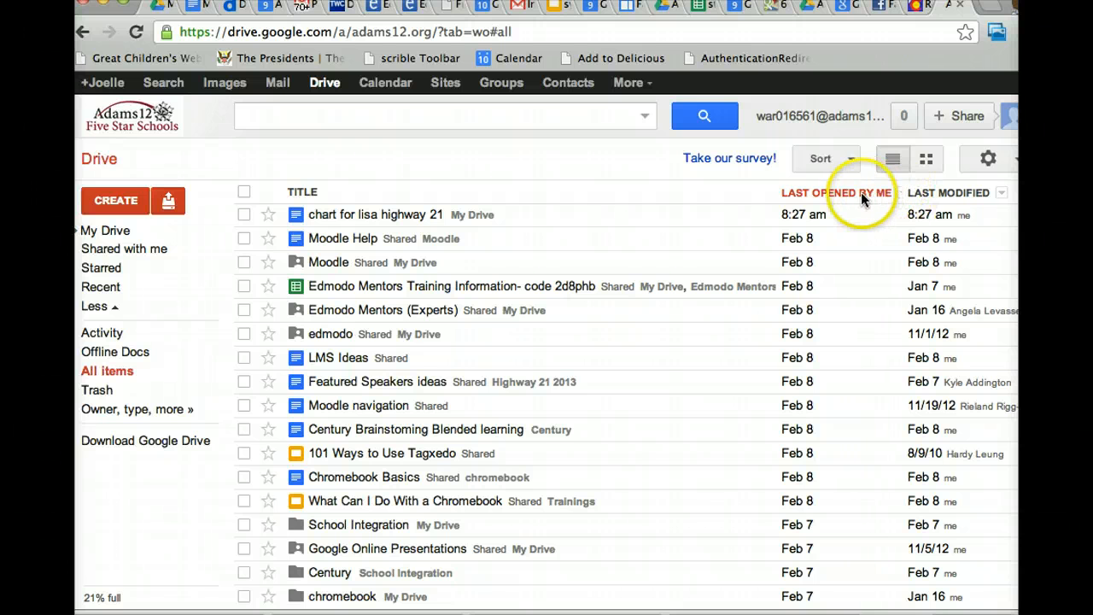
Review the display choices of both date columns, and sort the list by title and back by Last opened by me.
left_click(895, 194)
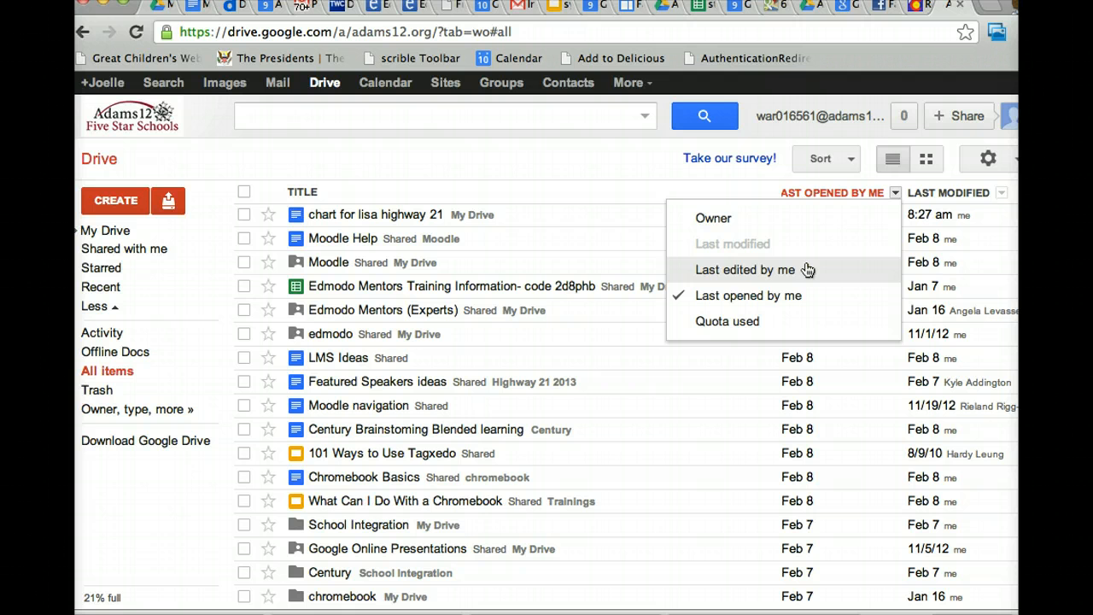
left_click(1003, 195)
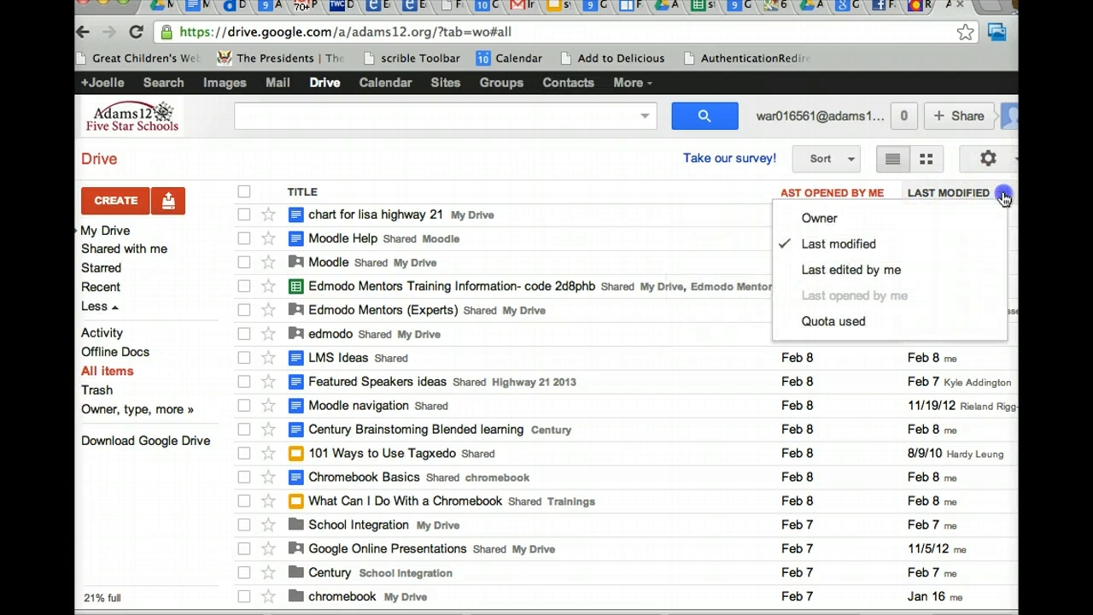
left_click(1003, 195)
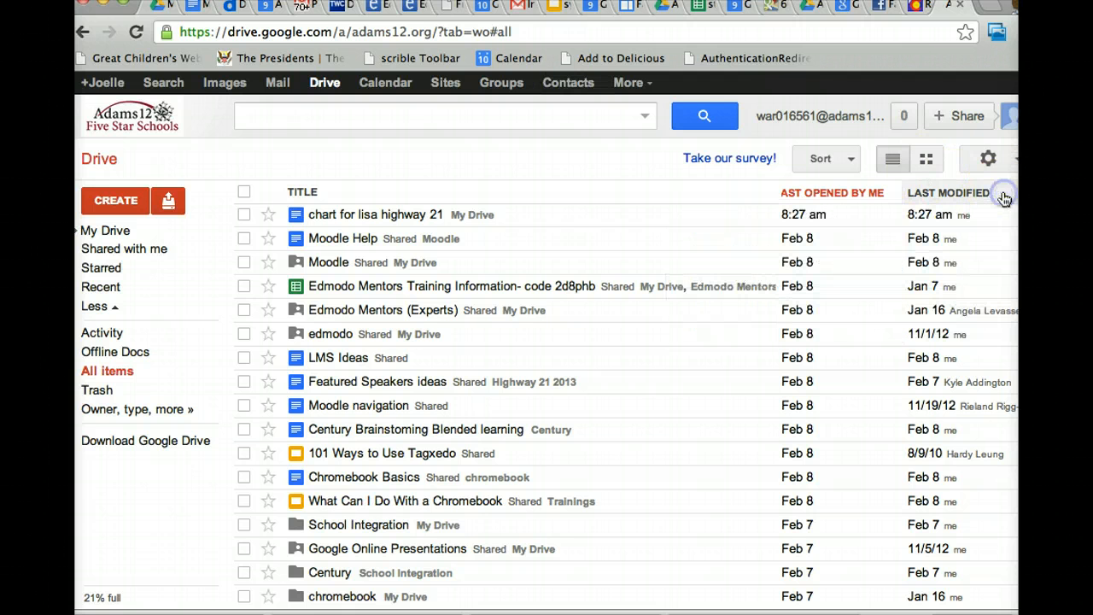
left_click(1003, 195)
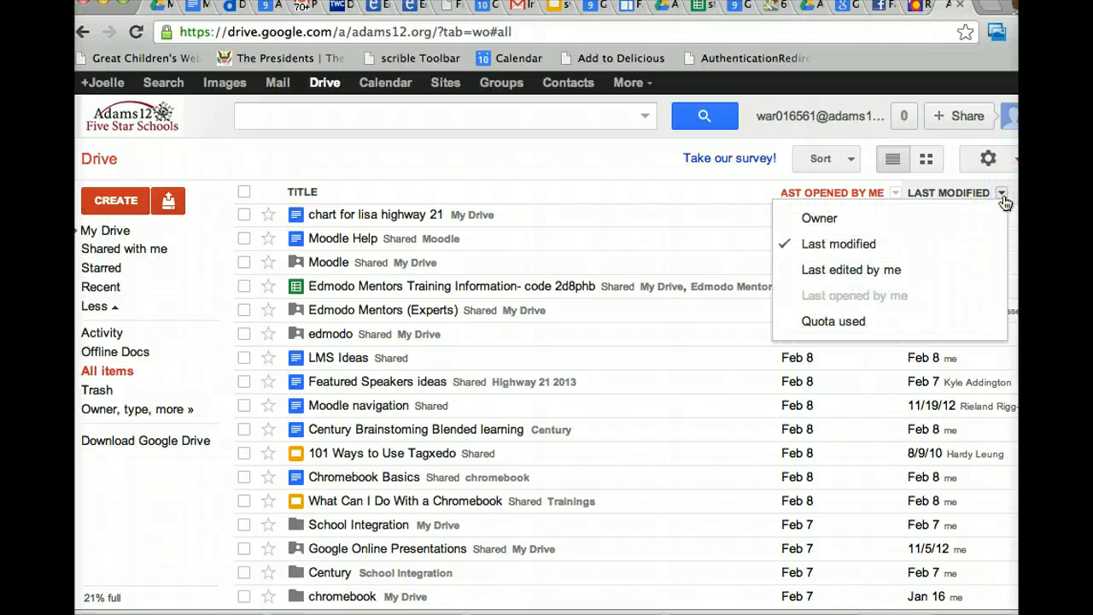
left_click(618, 201)
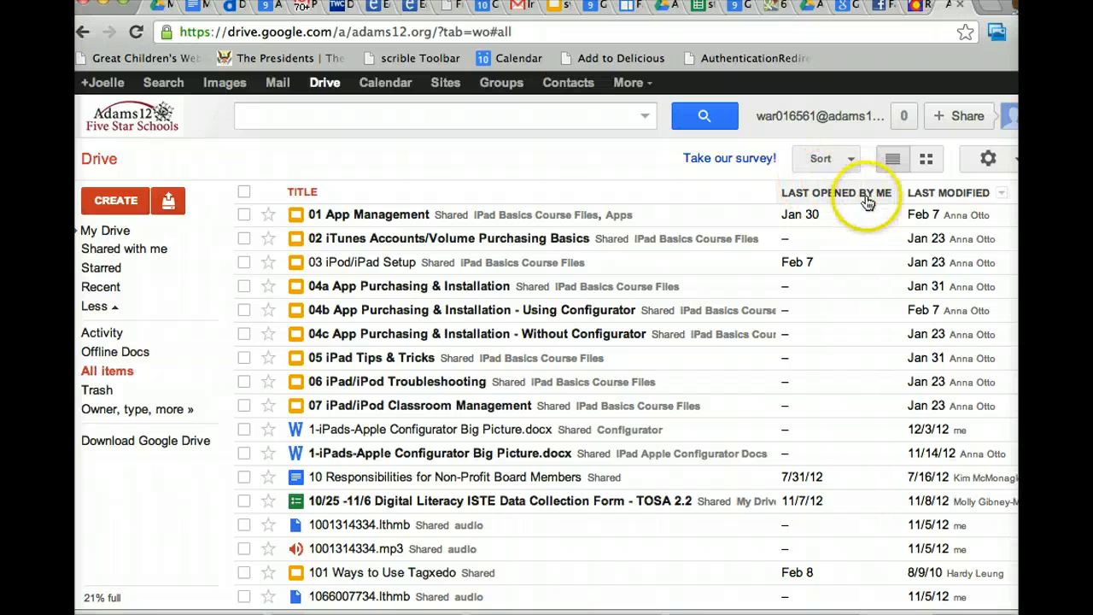
left_click(866, 196)
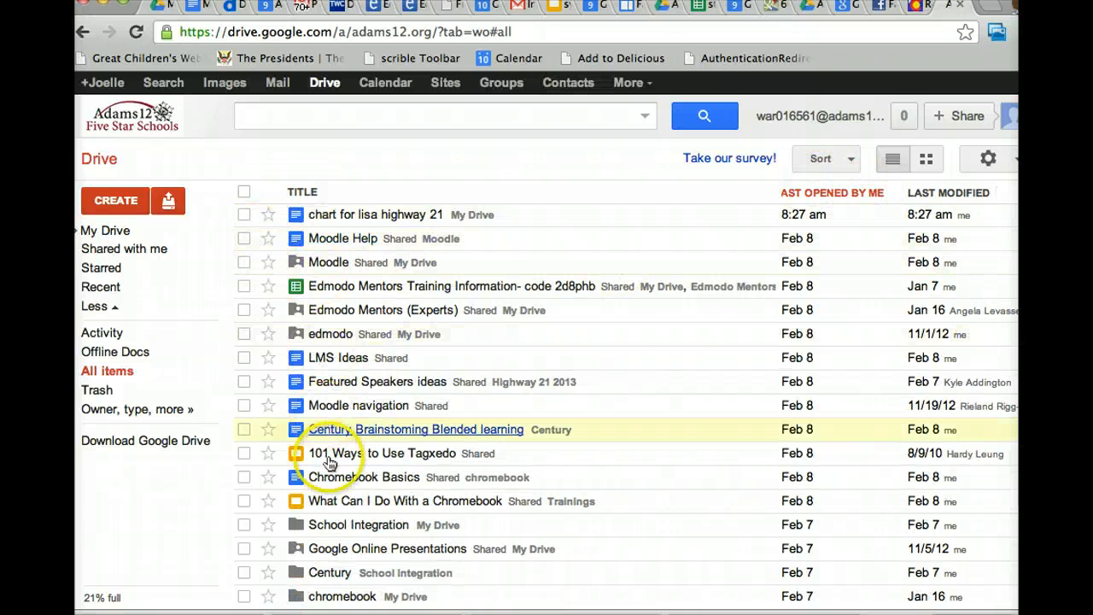
View the items shared with me and the My Drive page, including the option to install Google Drive for Mac.
left_click(111, 258)
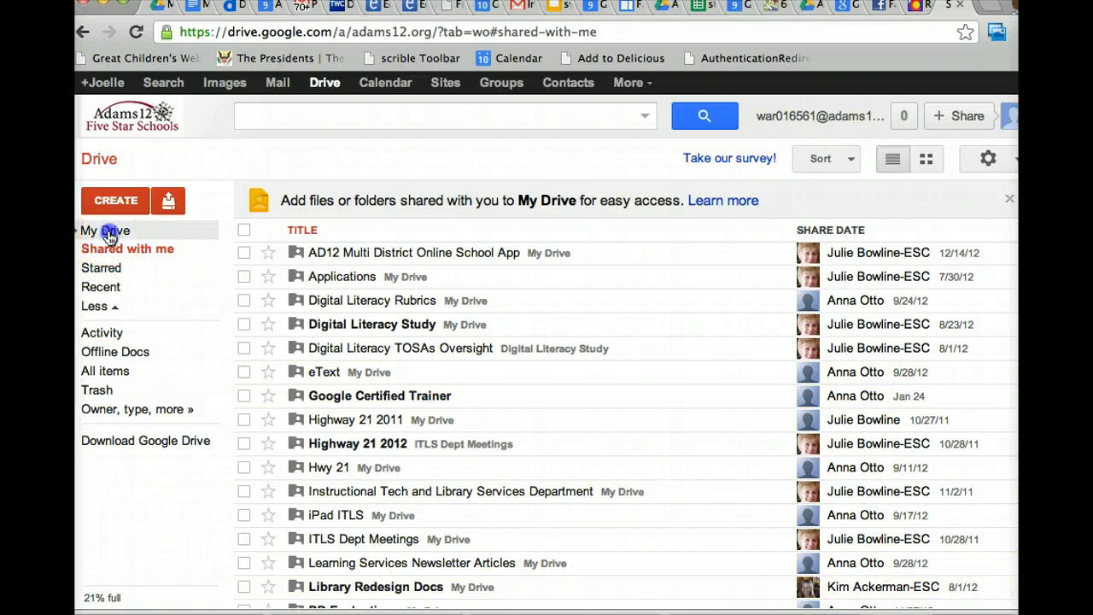
left_click(105, 231)
left_click(109, 234)
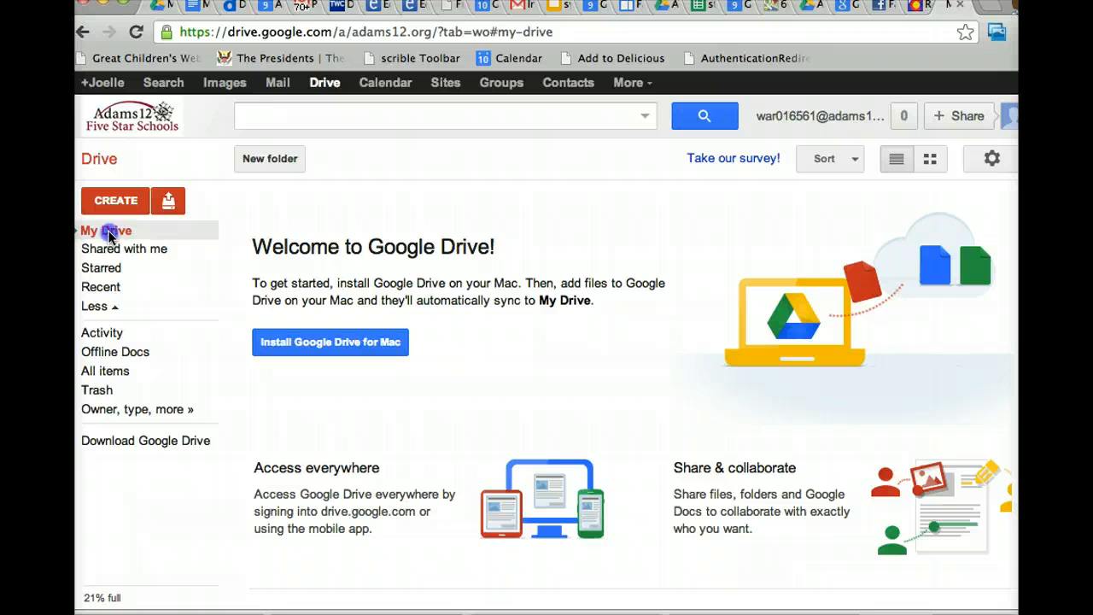
left_click(109, 233)
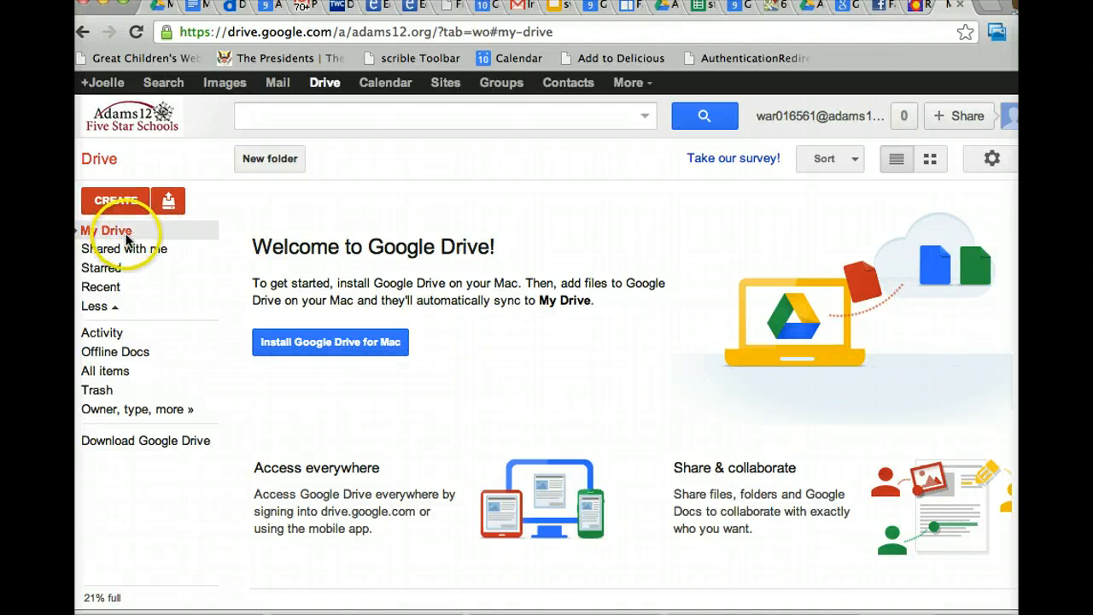
left_click(281, 337)
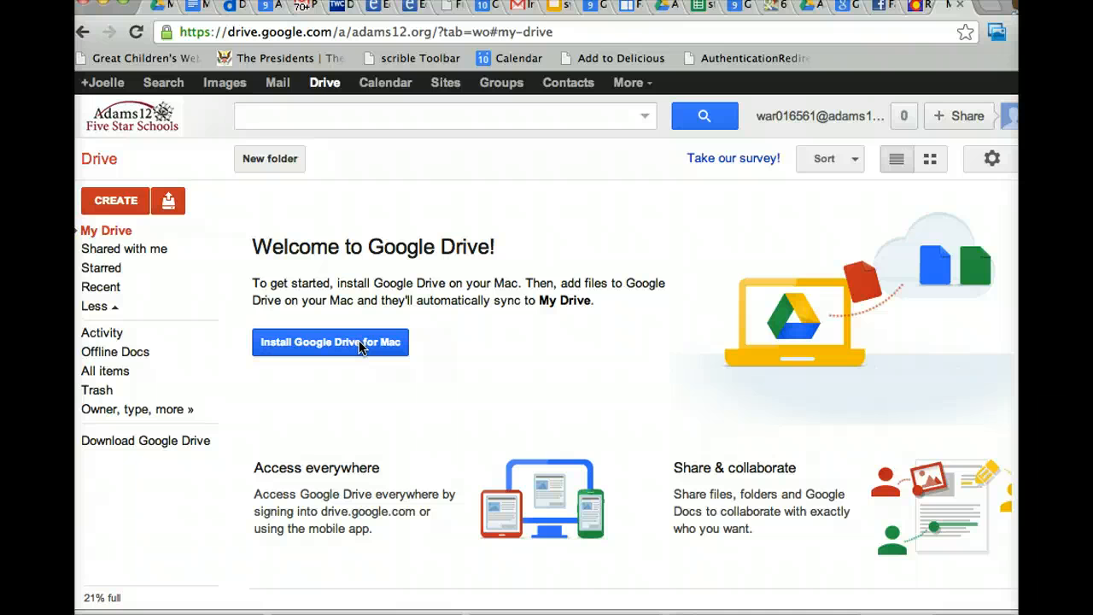
Expand the My Drive folder tree, look through its folders, and collapse the tree again.
left_click(78, 232)
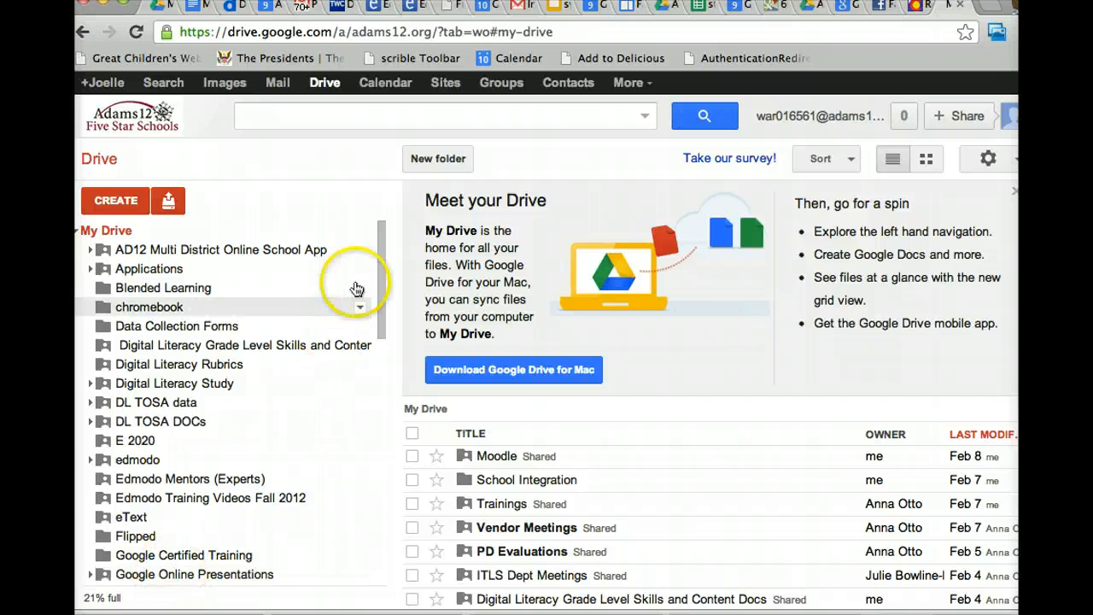
mouse_move(383, 231)
left_mouse_down()
mouse_move(375, 461)
mouse_move(373, 232)
left_mouse_up()
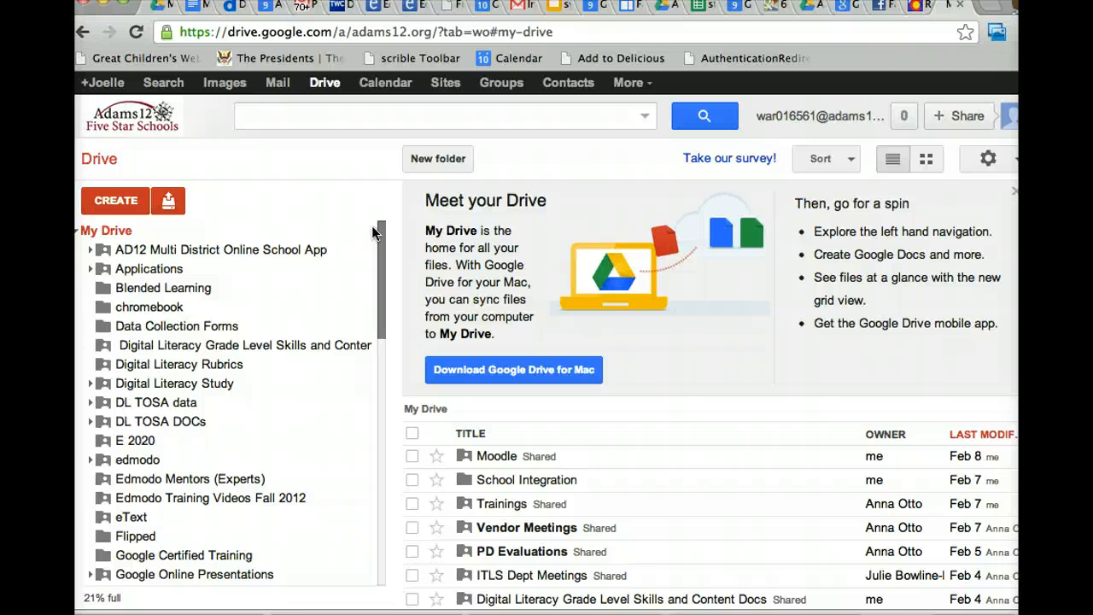
left_click(94, 230)
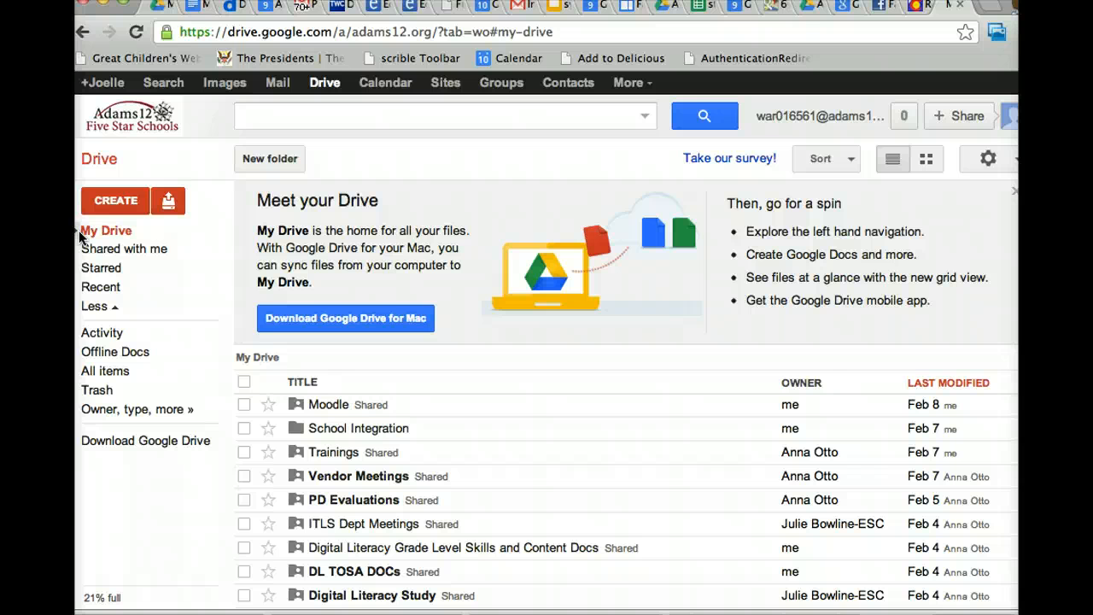
Return to the list of all items in Drive.
left_click(101, 333)
left_click(103, 371)
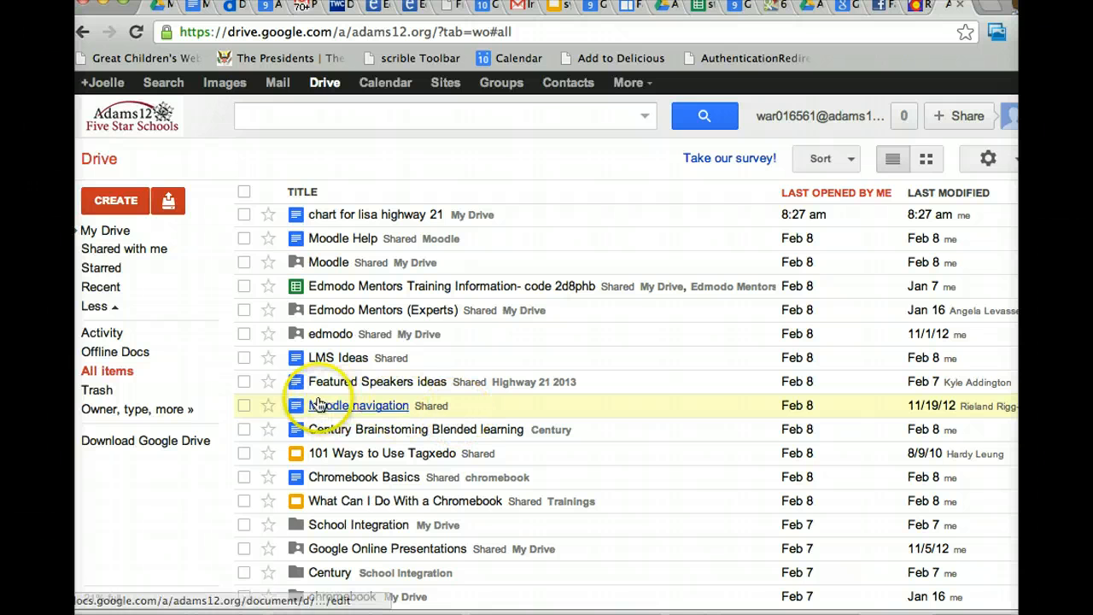
left_click(241, 407)
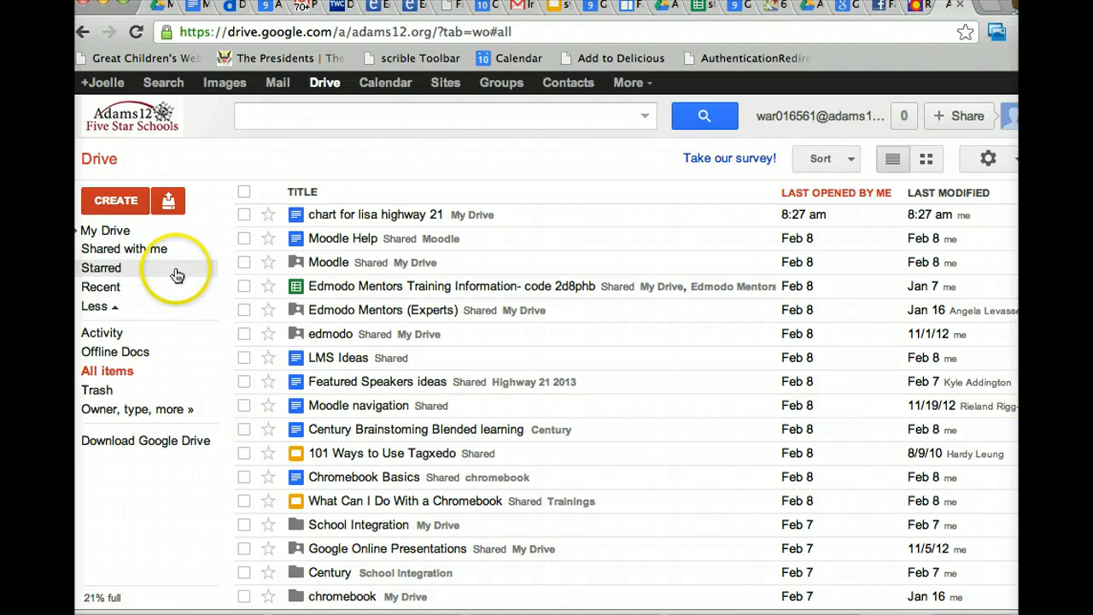
Create a new folder named practice.
left_click(129, 201)
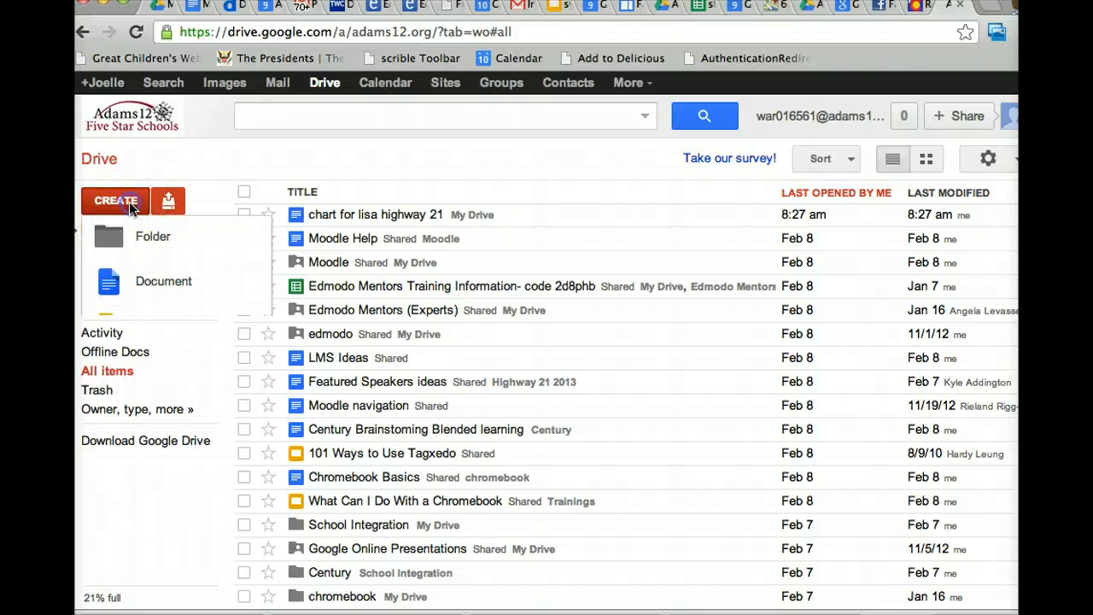
left_click(144, 240)
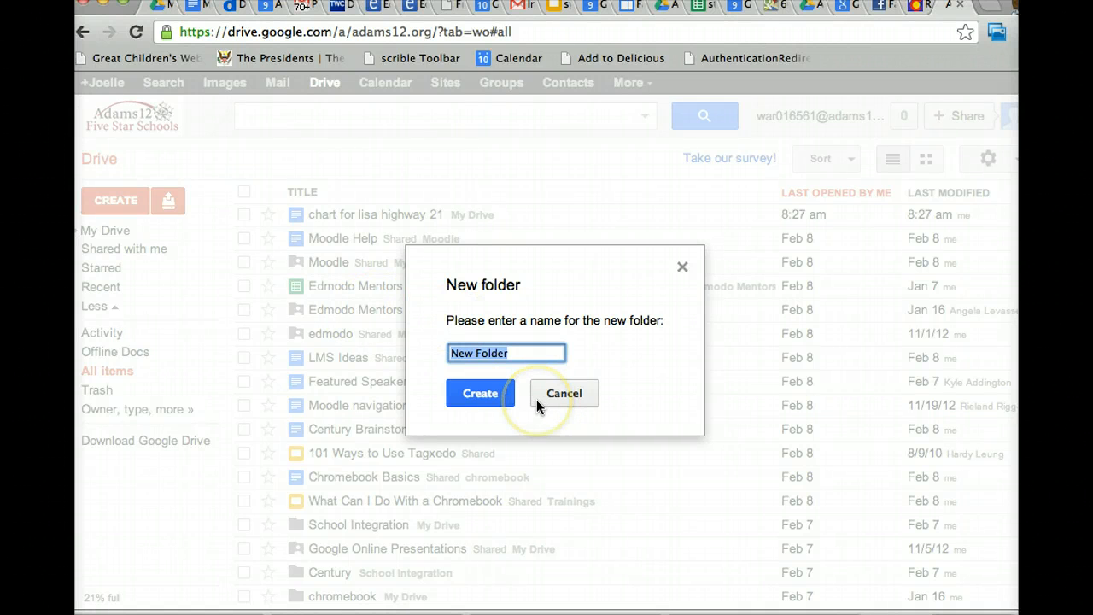
type("practi")
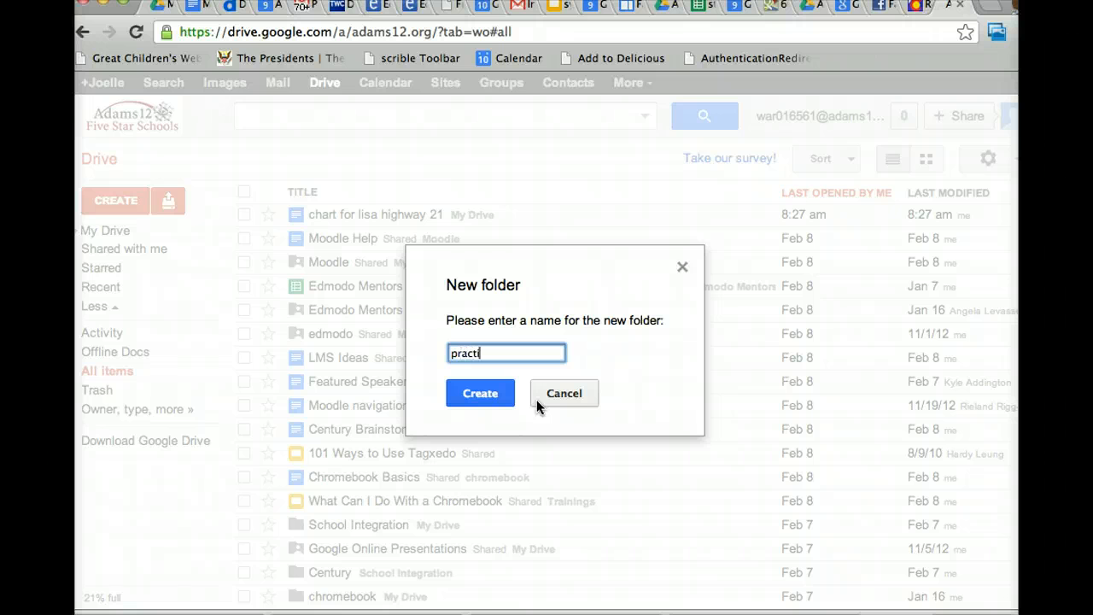
type("ce")
left_click(491, 395)
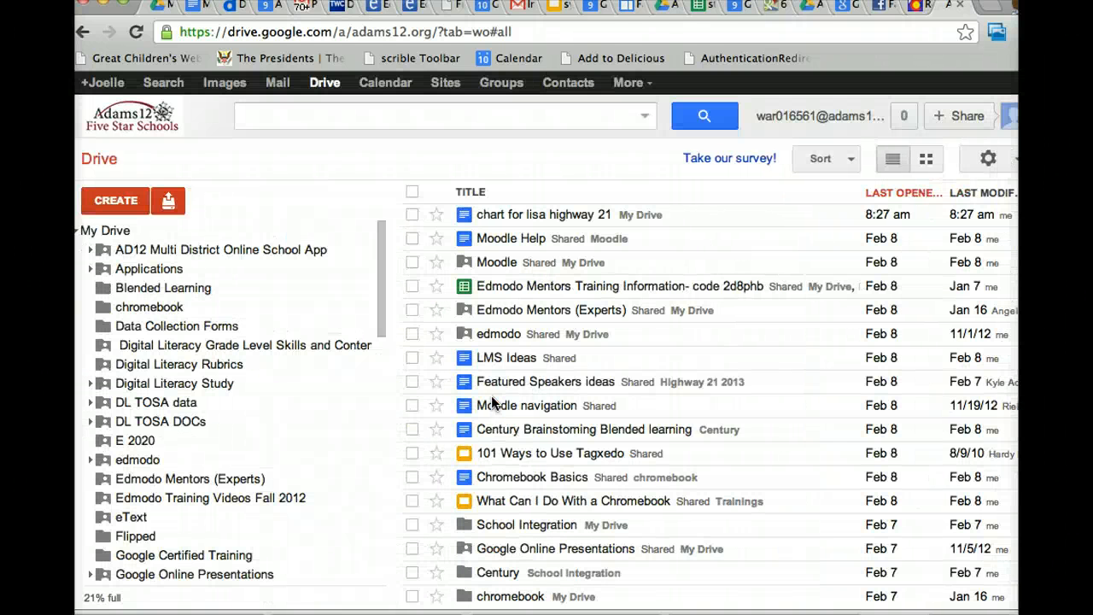
Locate the new practice folder in the folder tree and view its available actions, then open the Moodle folder.
left_click_drag(380, 245, 376, 383)
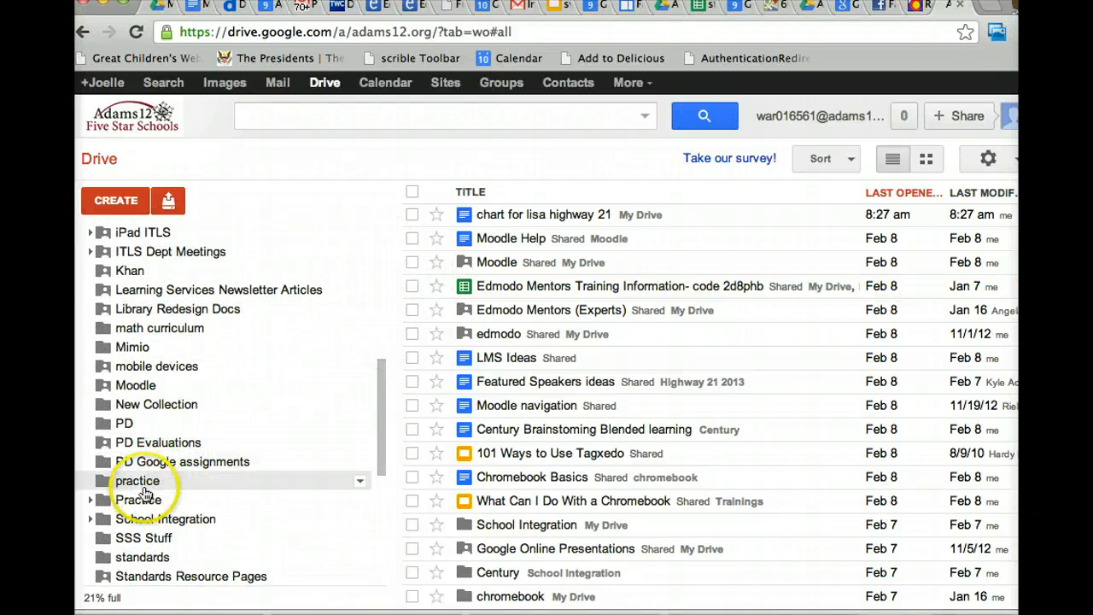
left_click(363, 483)
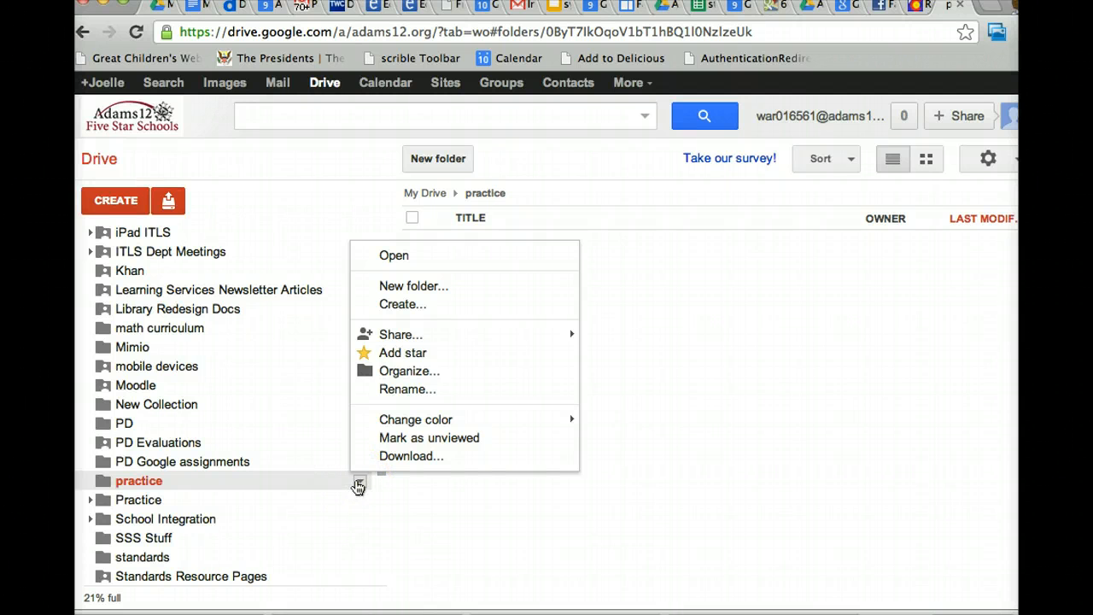
left_click(310, 385)
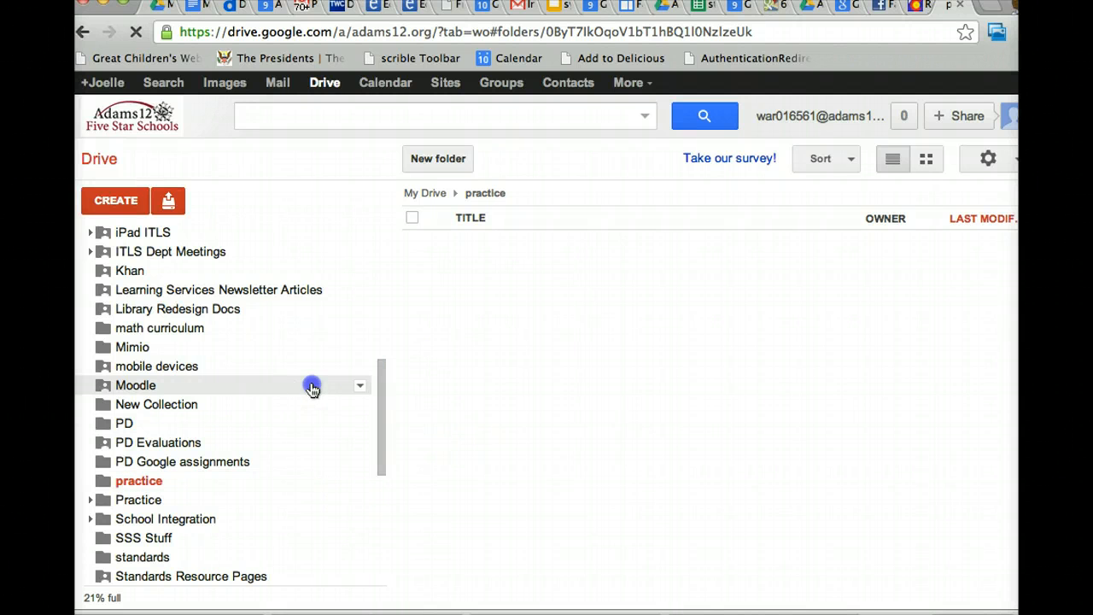
left_click_drag(380, 392, 378, 214)
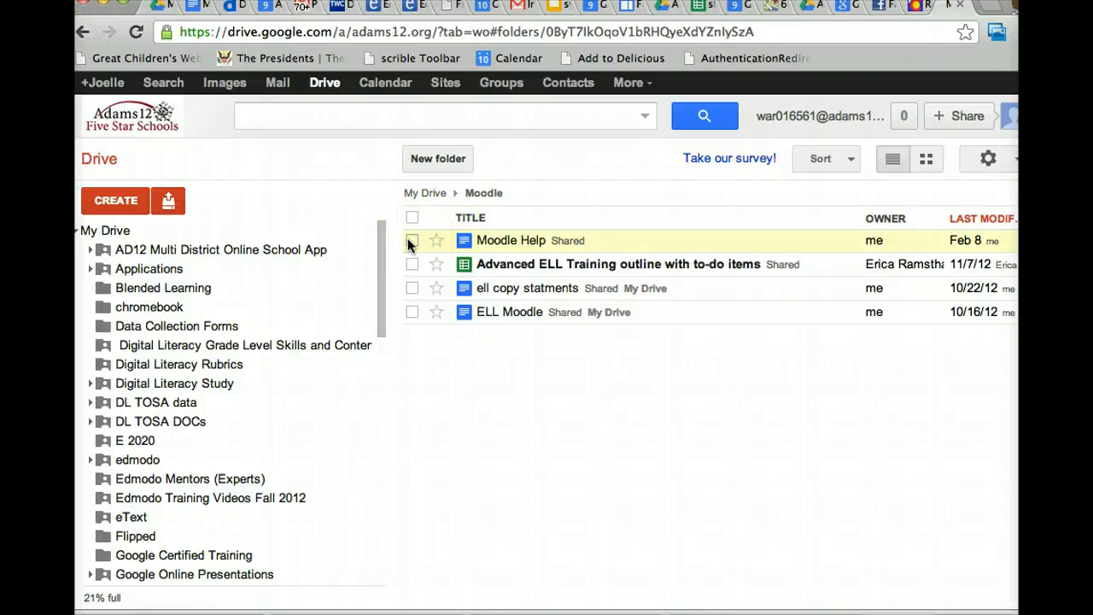
Try to move the Moodle Help document to the Moodle folder with Organize.
left_click(412, 240)
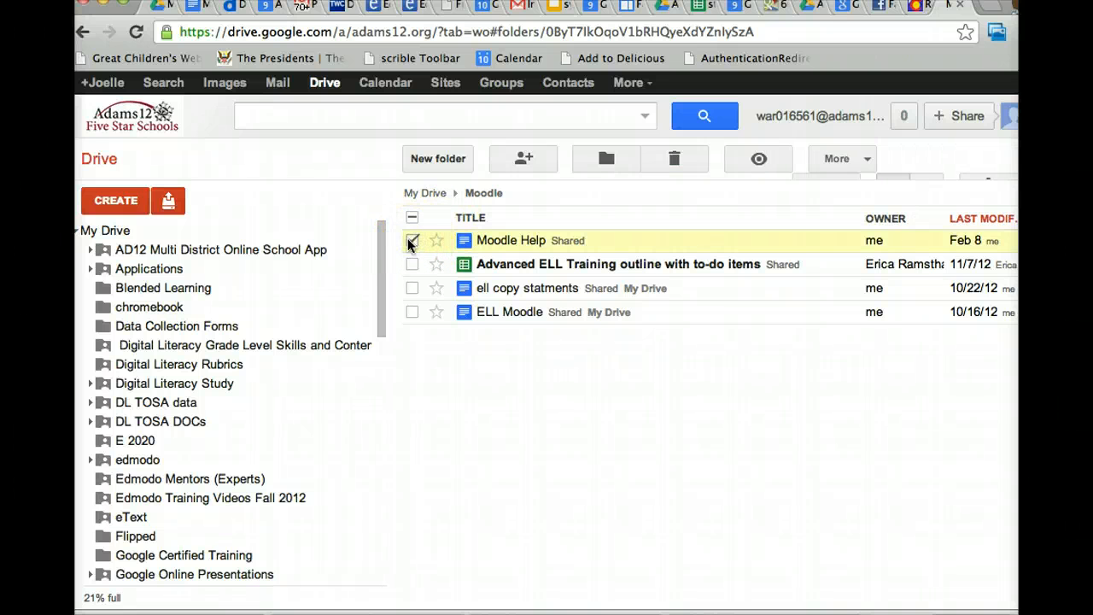
left_click(606, 160)
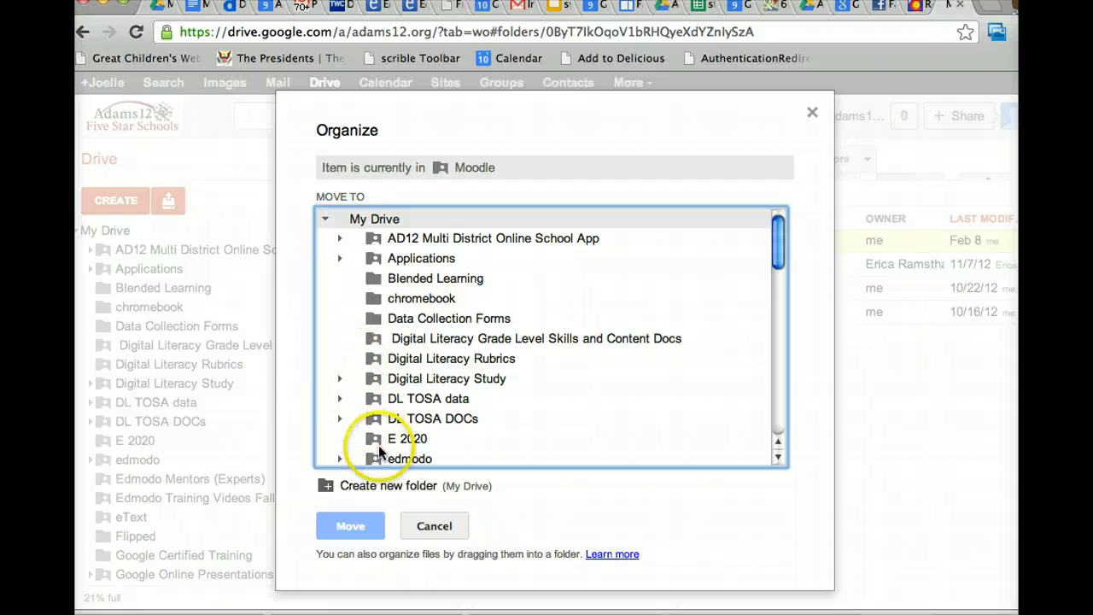
left_click_drag(774, 241, 771, 348)
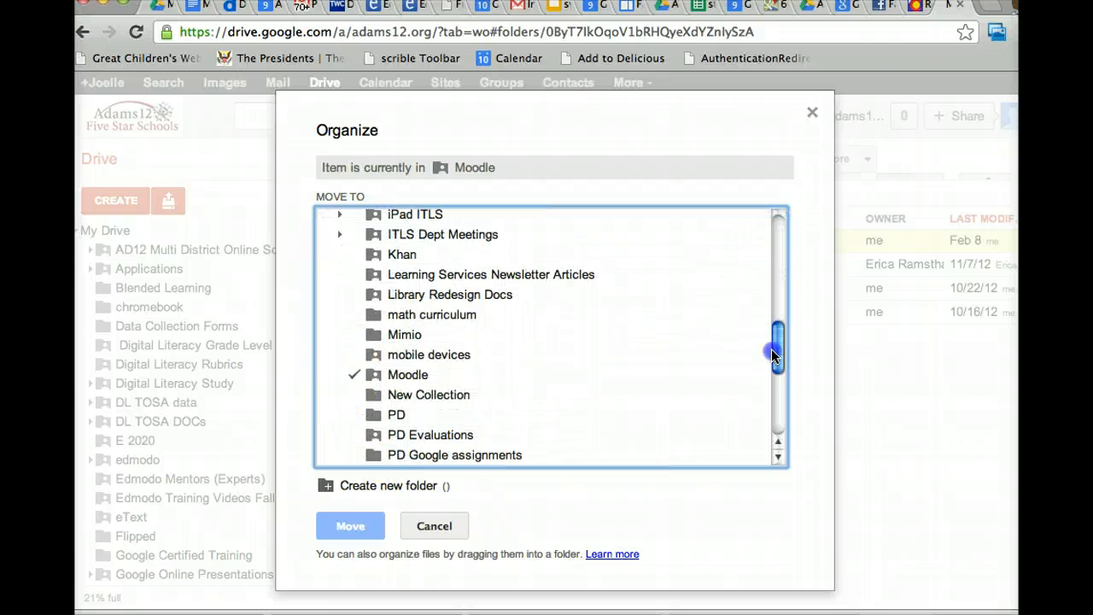
left_click(377, 374)
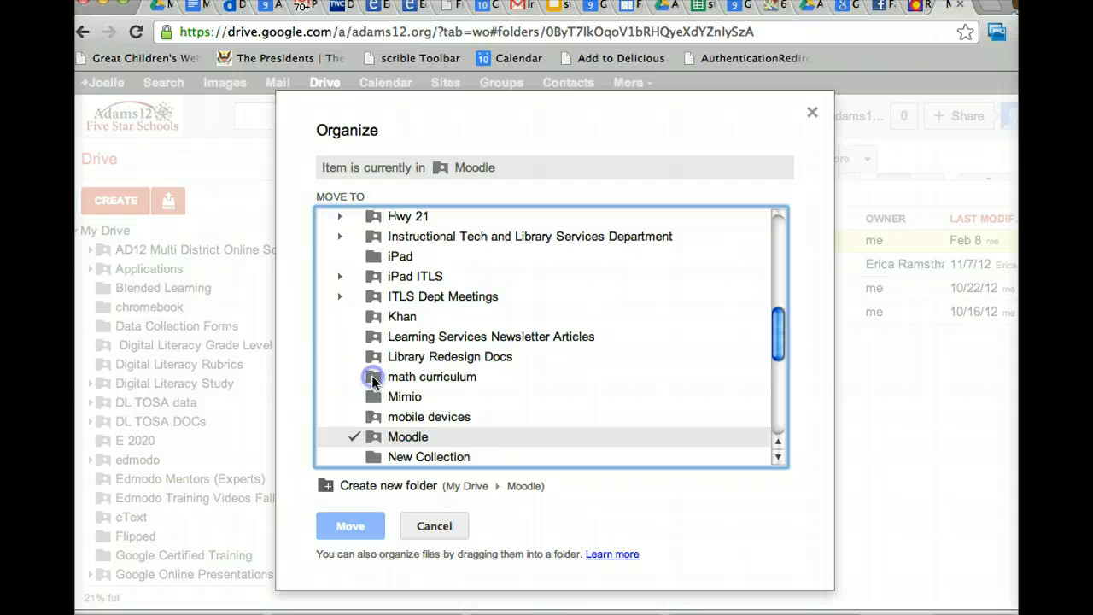
left_click(358, 524)
left_click(355, 523)
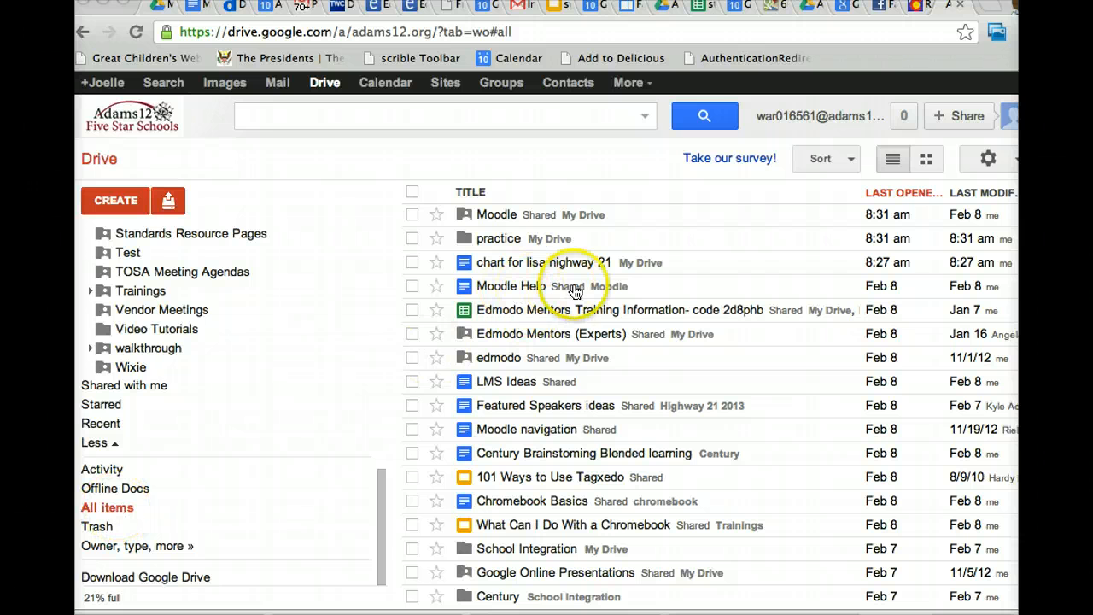
Open the Moodle folder and view the naming dialog for a new shared folder inside it, without creating one.
left_click(496, 215)
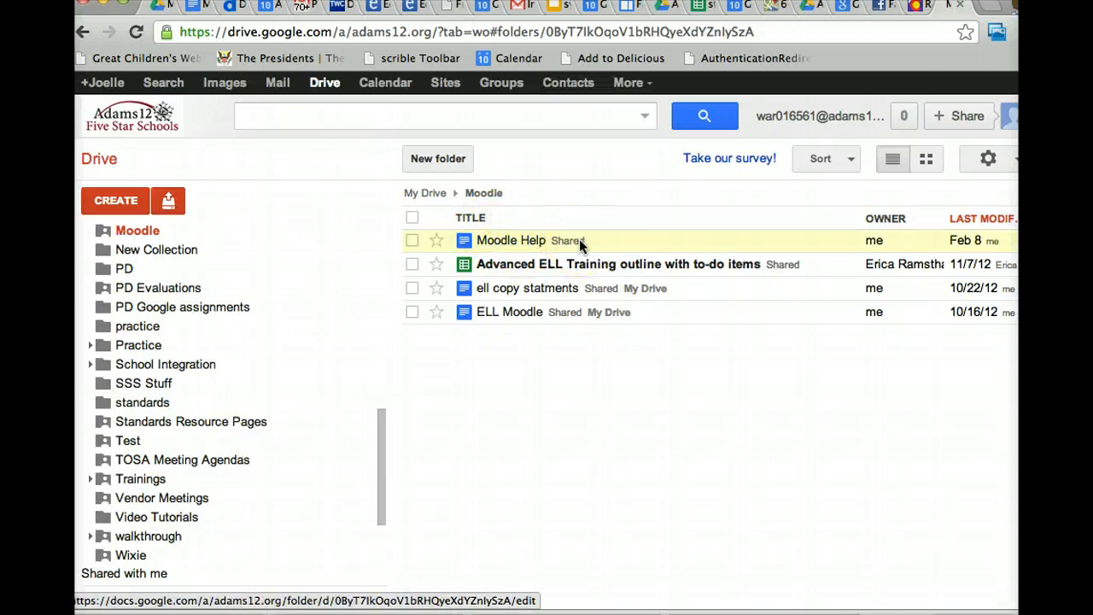
left_click_drag(377, 445, 380, 498)
left_click(127, 201)
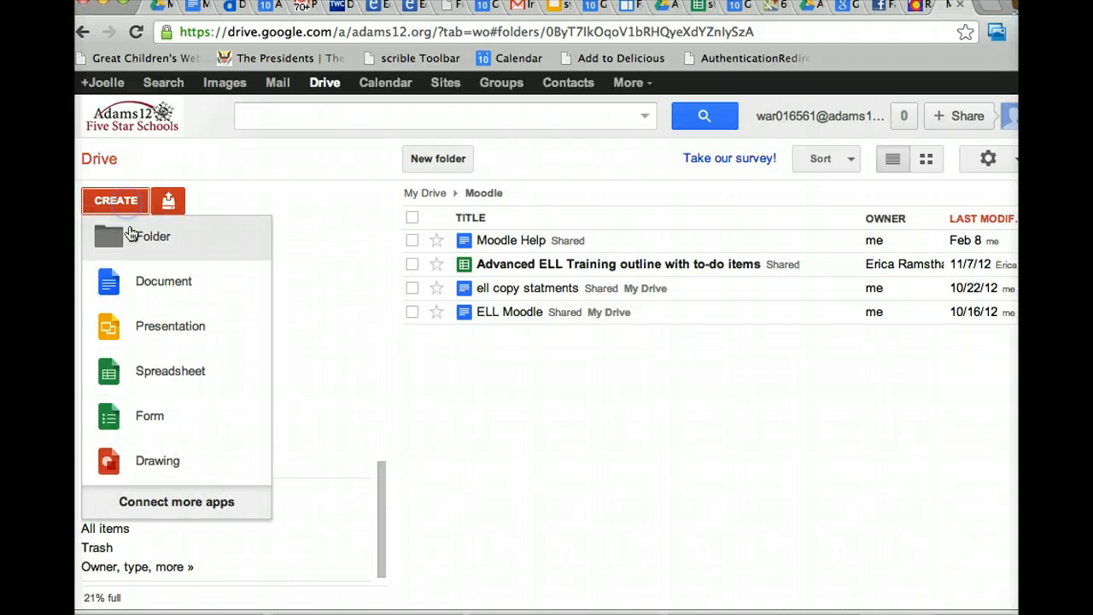
left_click(132, 237)
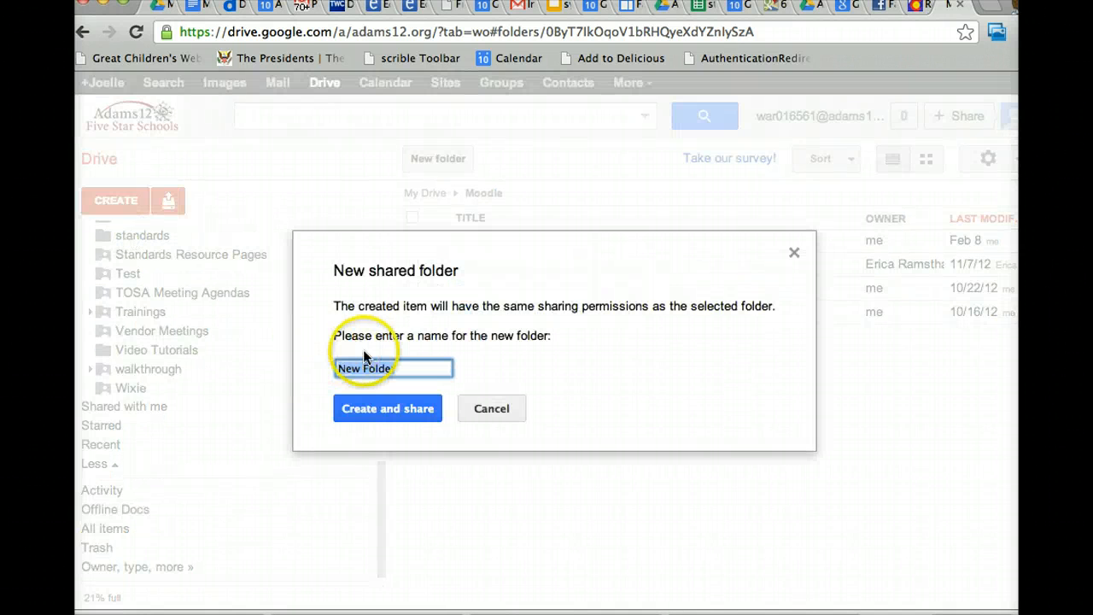
left_click(490, 409)
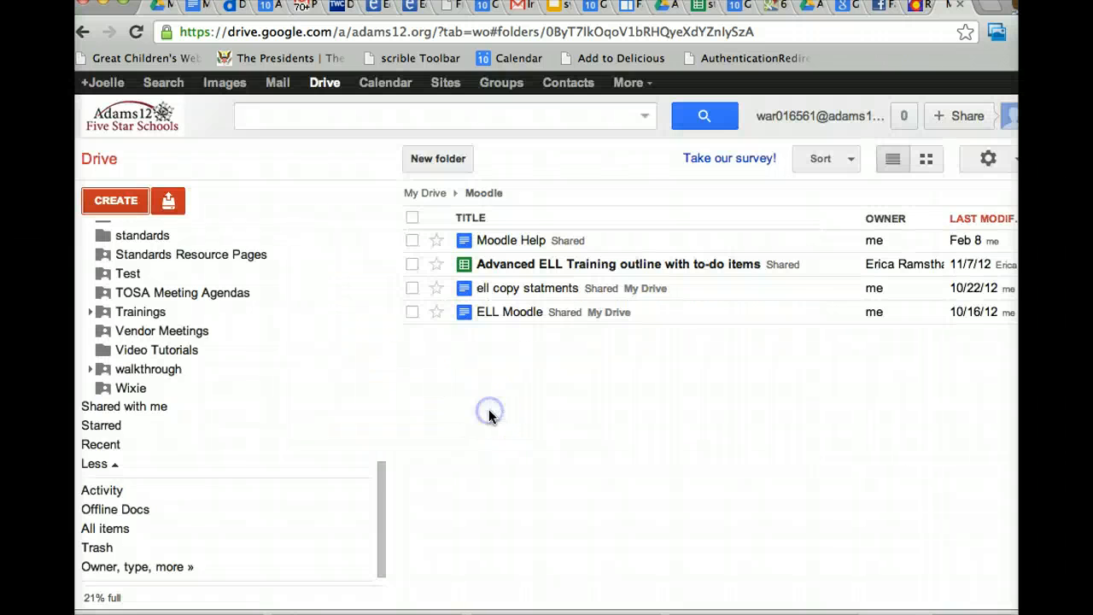
From the list of all items, move the Moodle navigation document to the Moodle folder with Organize, and check its current location.
left_click(102, 492)
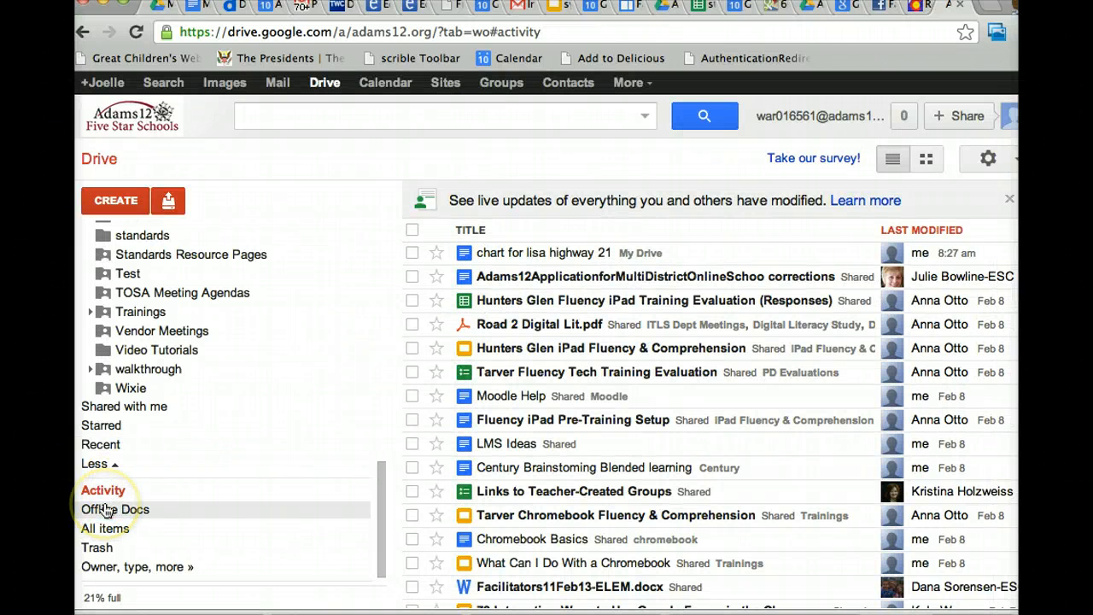
left_click(98, 530)
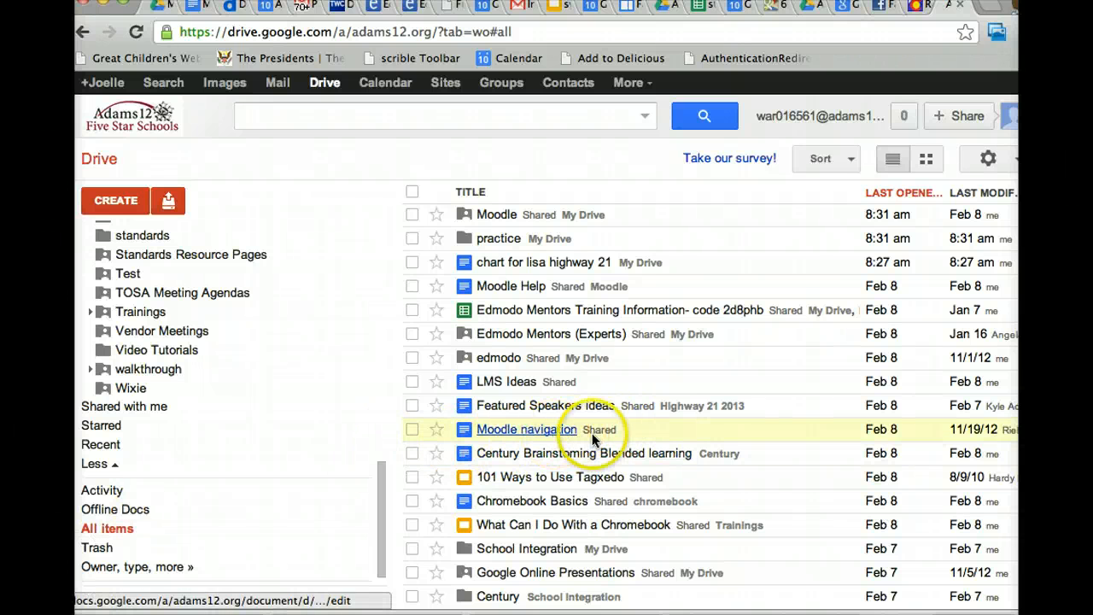
left_click(412, 429)
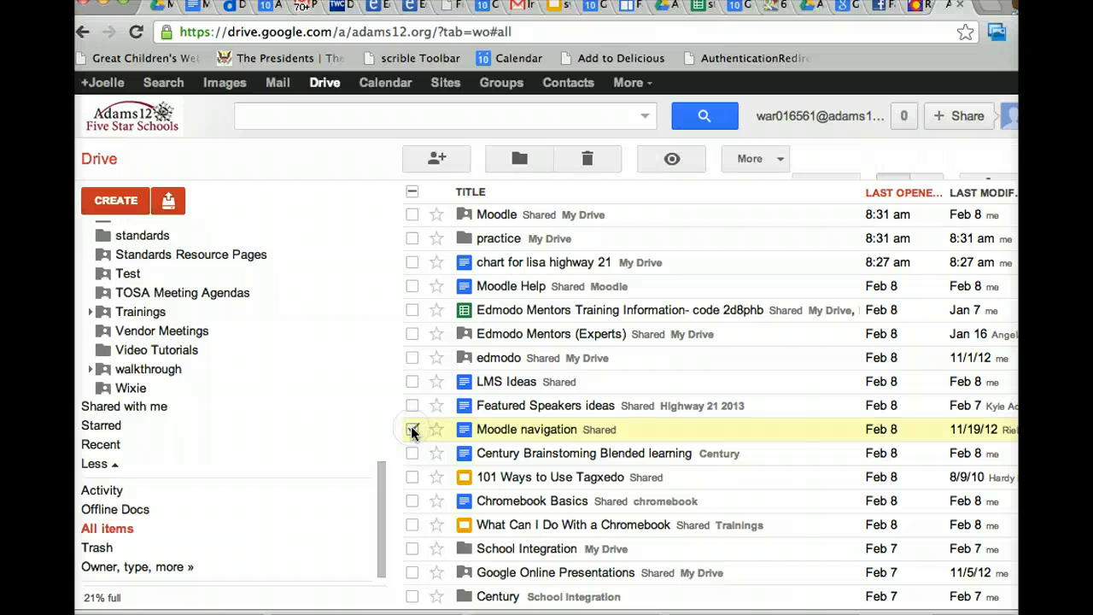
left_click(528, 159)
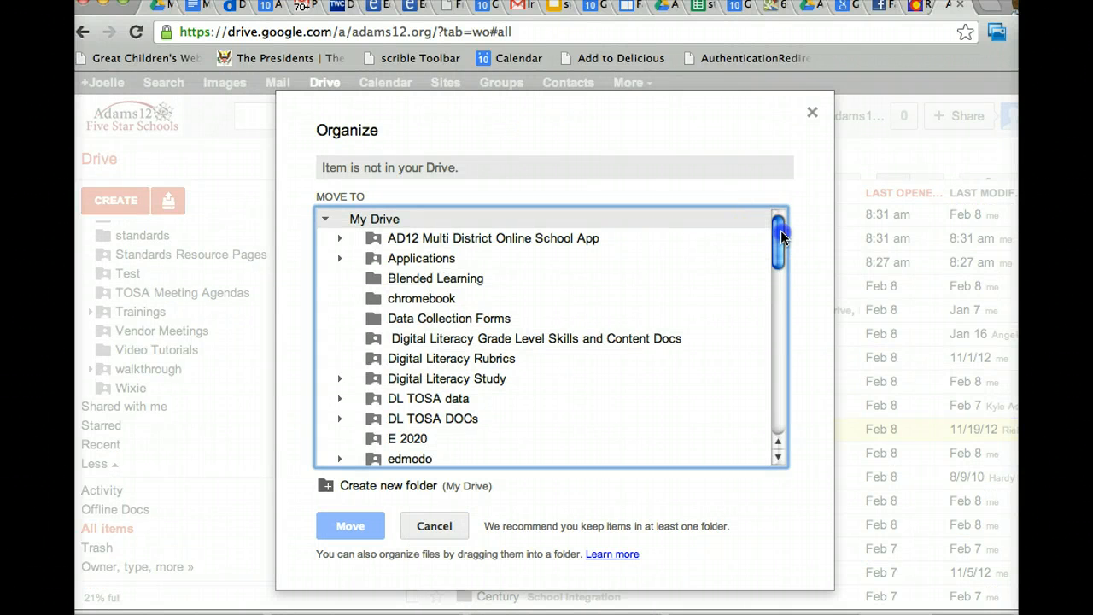
left_click_drag(772, 237, 782, 348)
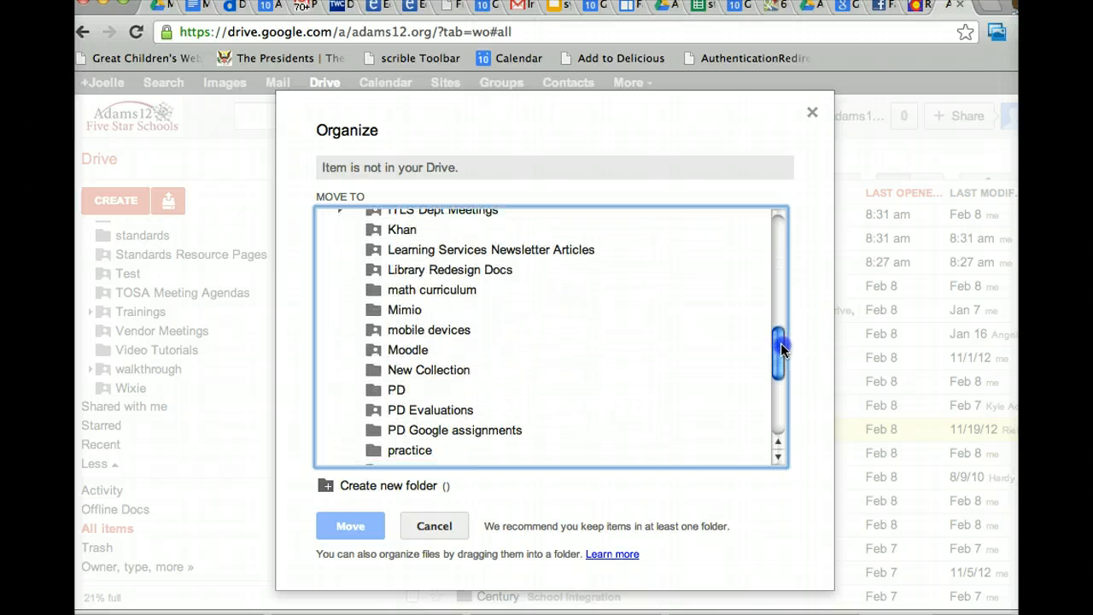
left_click(359, 348)
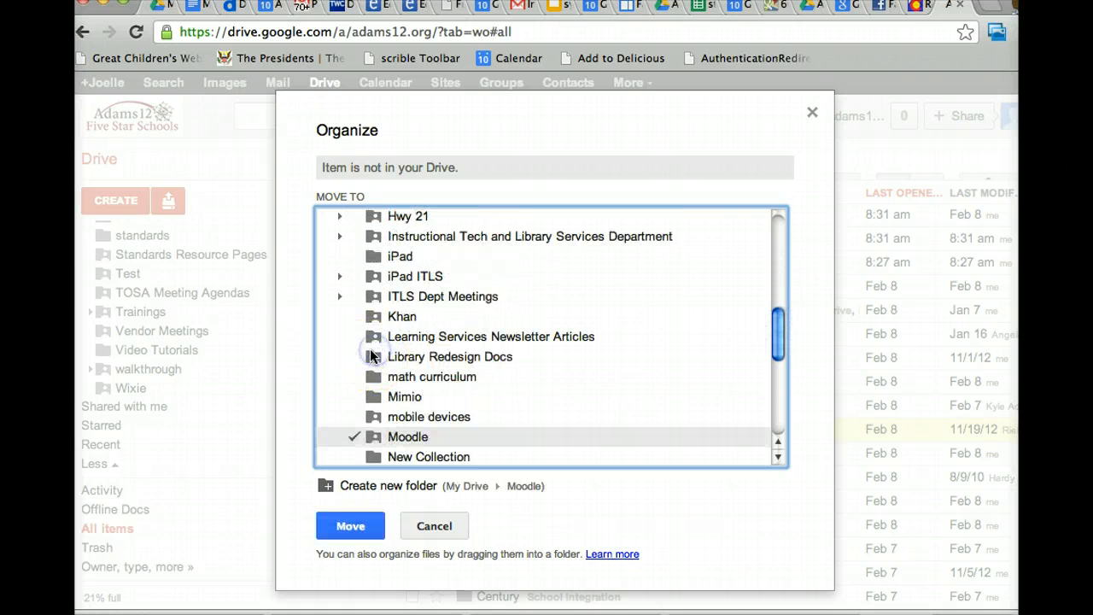
left_click(352, 523)
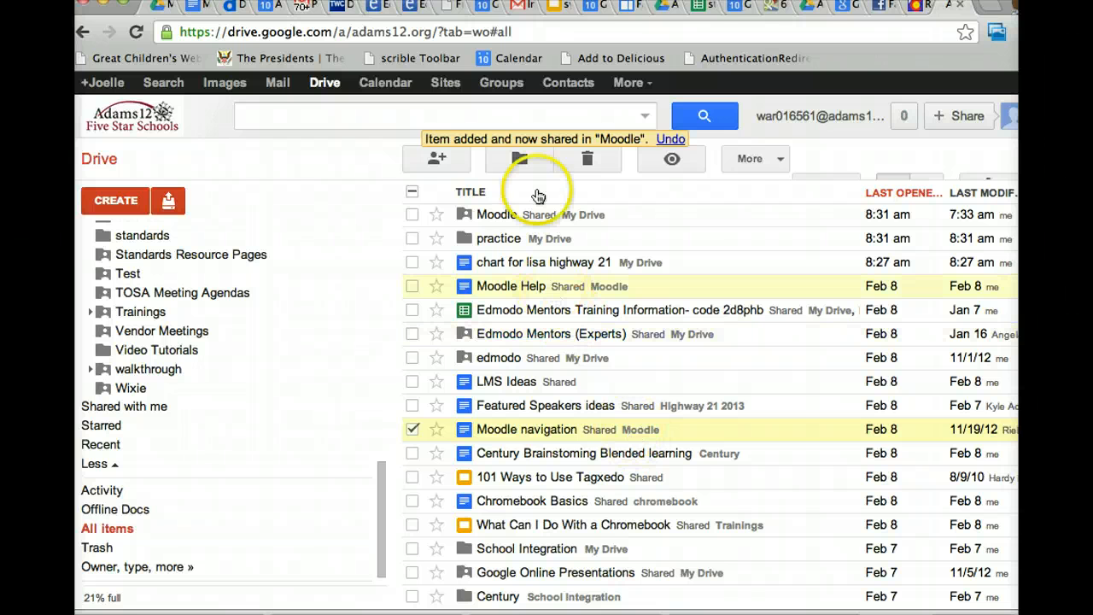
left_click(528, 159)
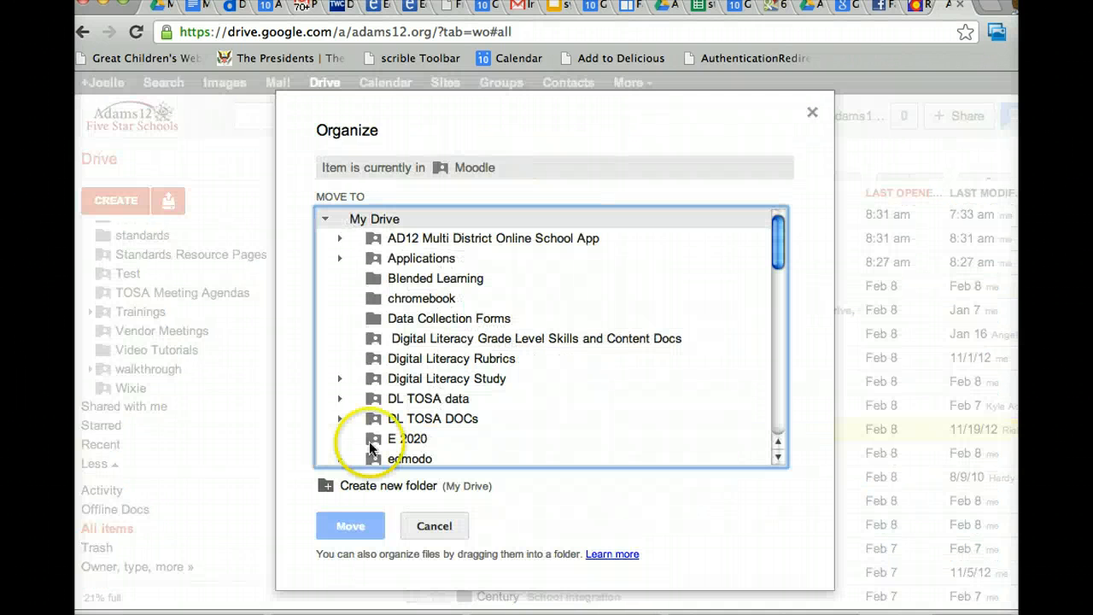
left_click(428, 523)
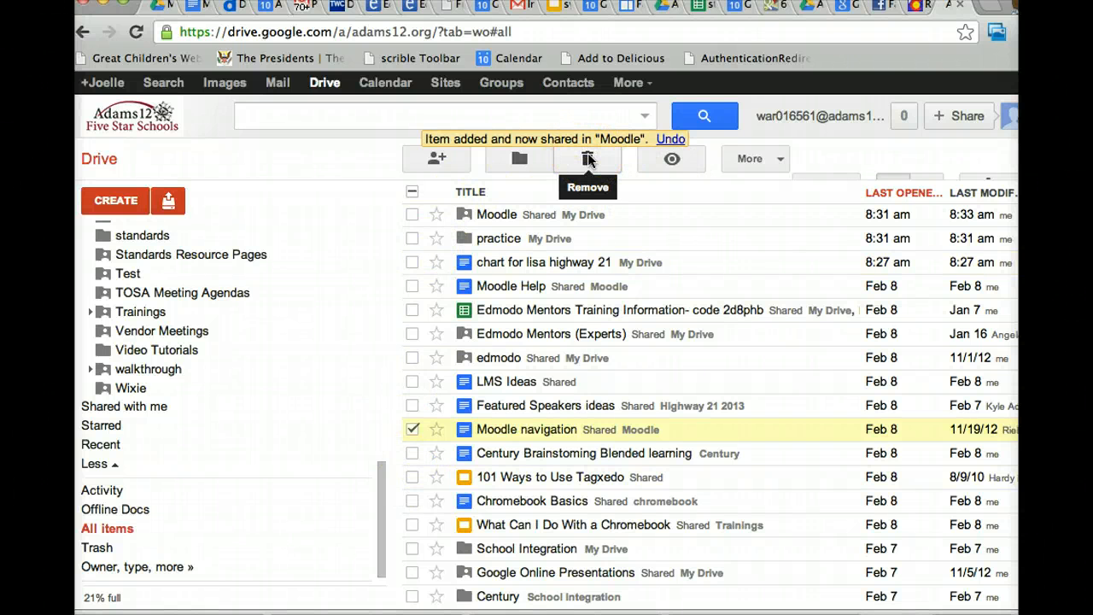
Hide the Moodle navigation document from the Activity list, check the Activity view, and return to all items.
left_click(758, 159)
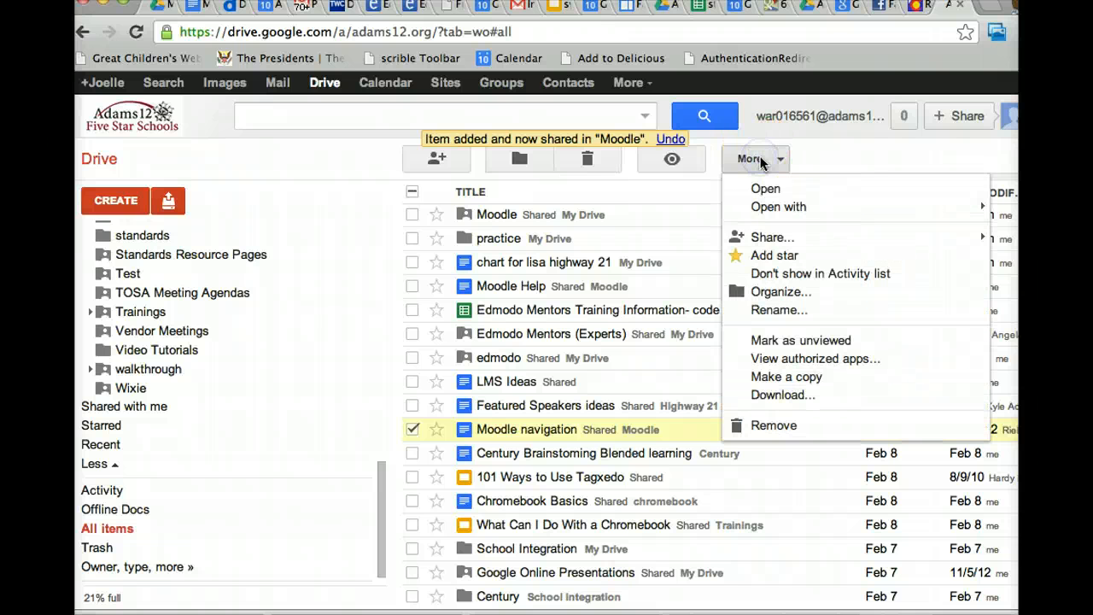
left_click(769, 293)
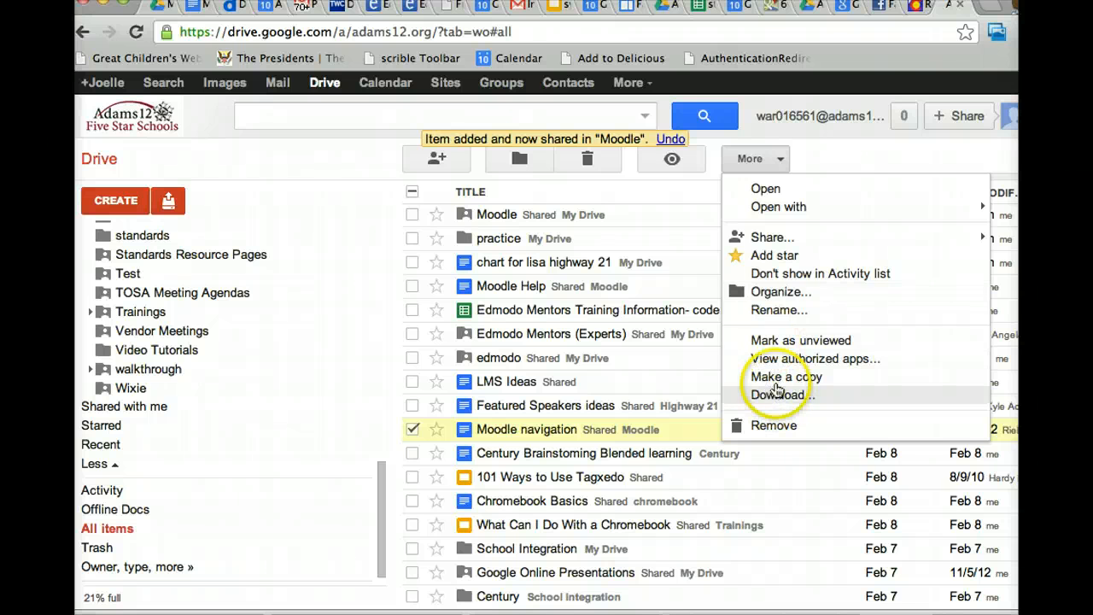
left_click(863, 281)
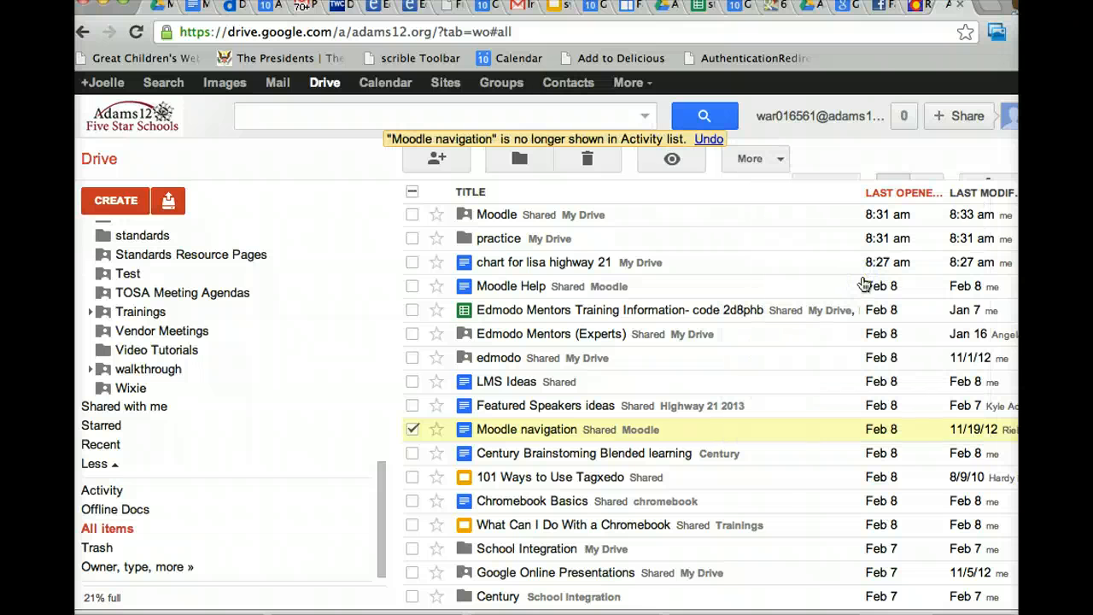
left_click(104, 491)
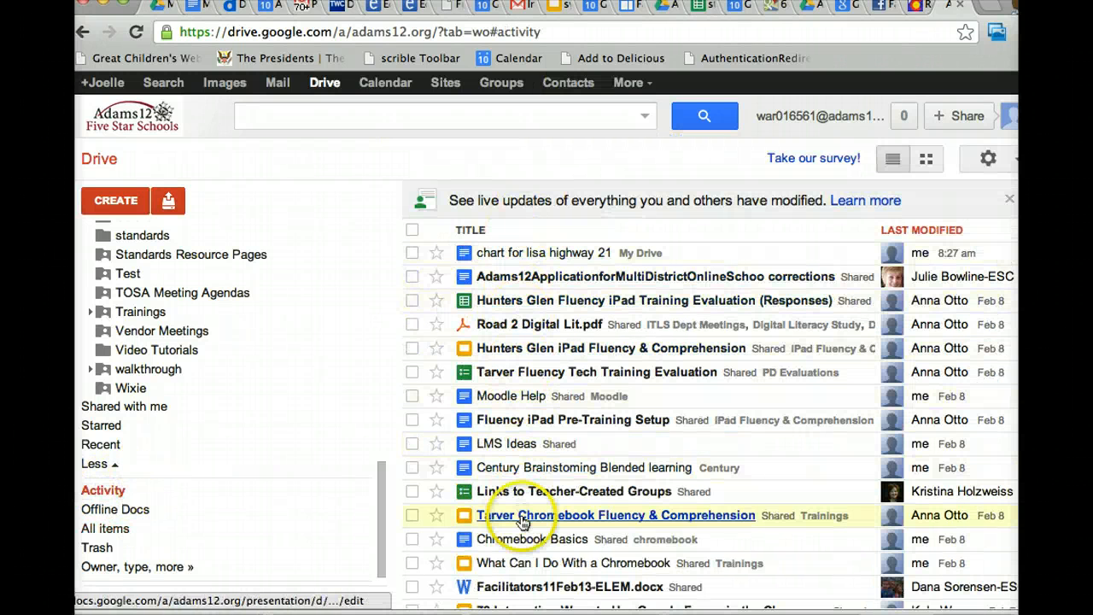
left_click(105, 531)
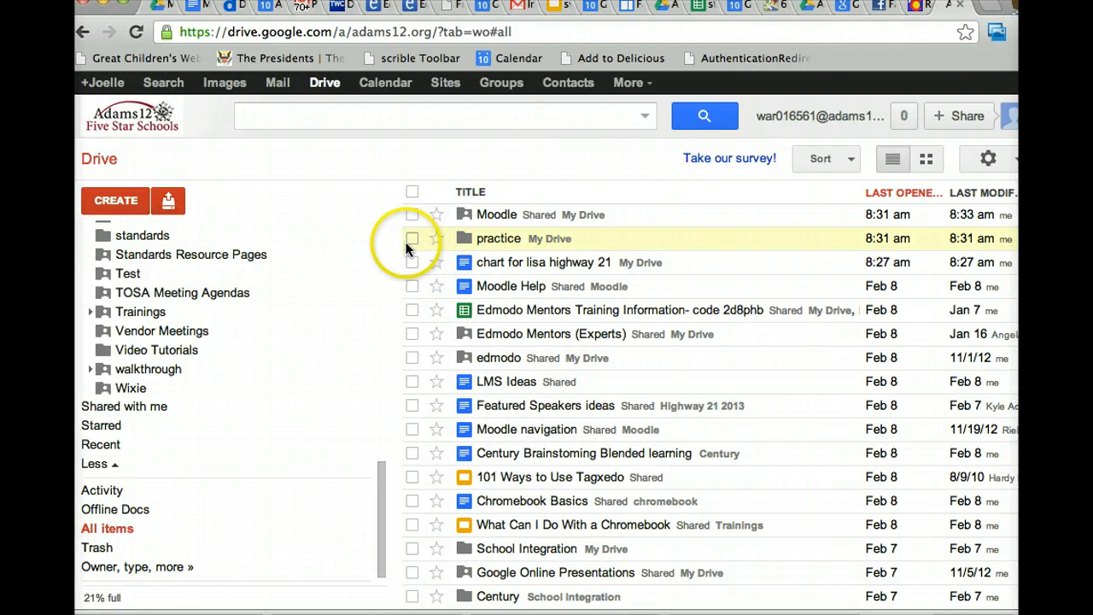
Open the Highway 21 2011 folder and examine its sharing settings, including who has access and the permission options.
left_click_drag(379, 468, 373, 347)
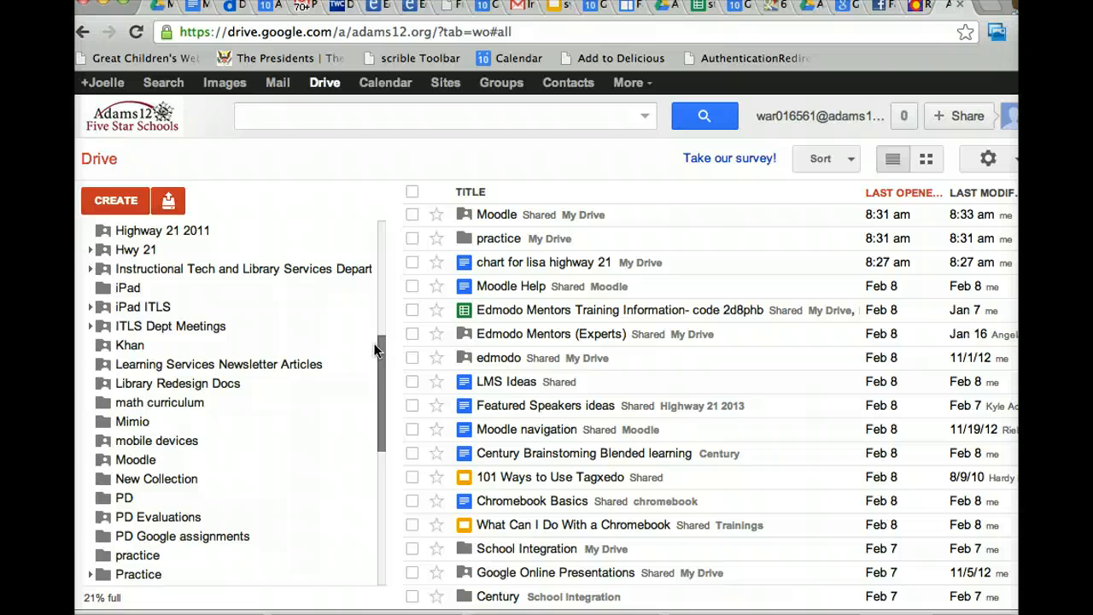
left_click_drag(376, 349, 381, 286)
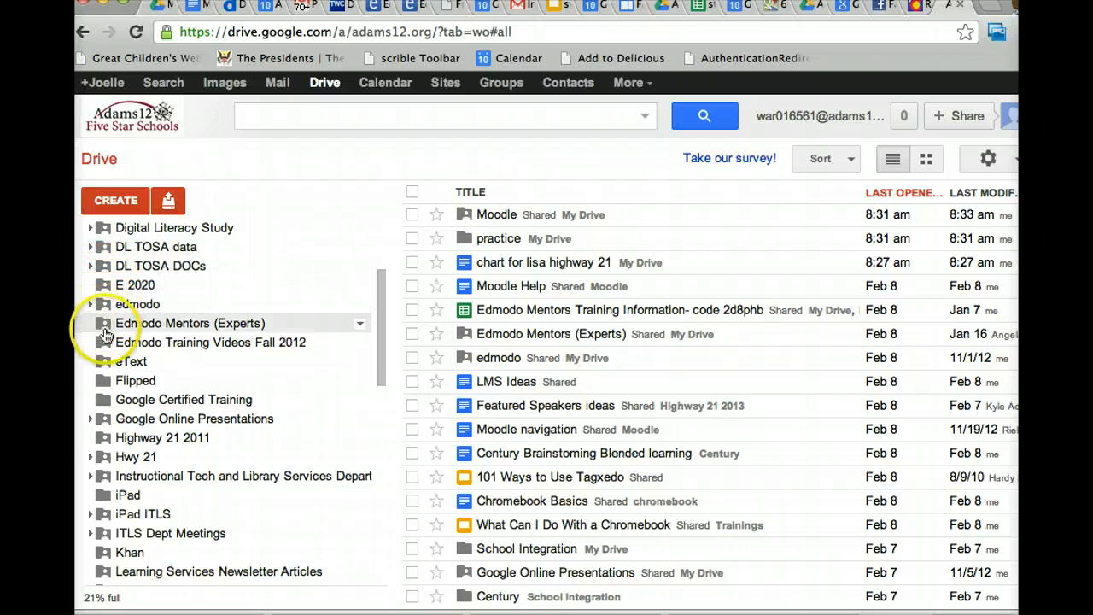
left_click(103, 442)
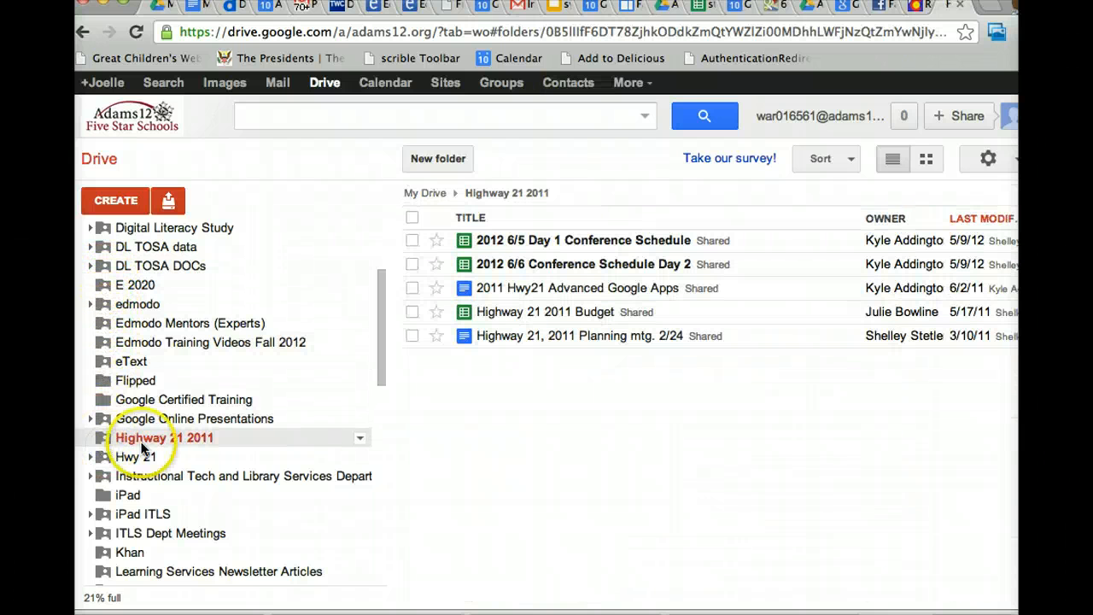
left_click(359, 439)
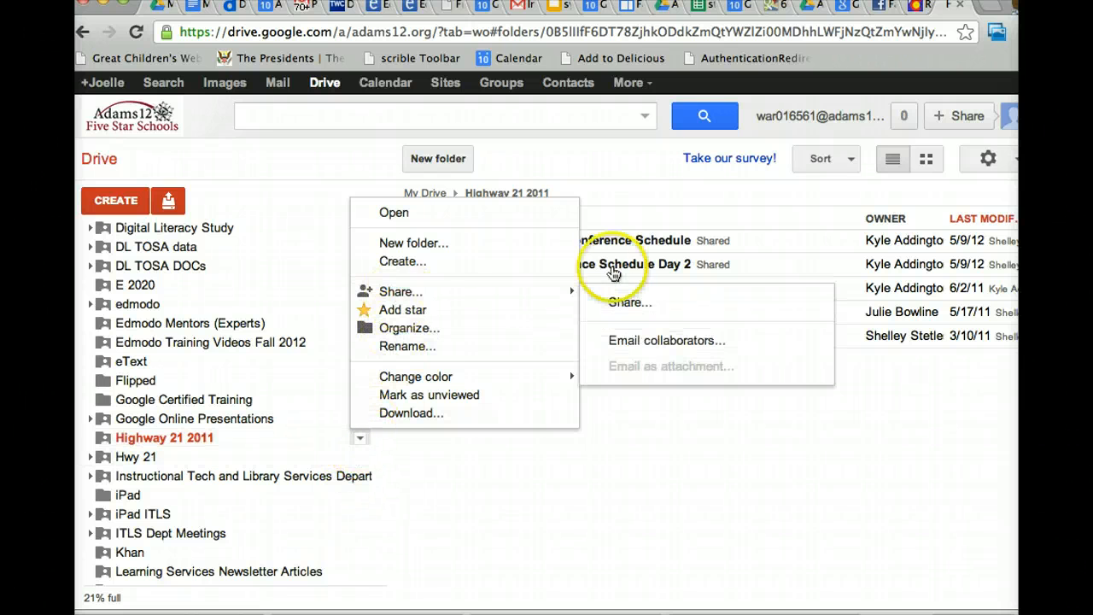
mouse_move(571, 296)
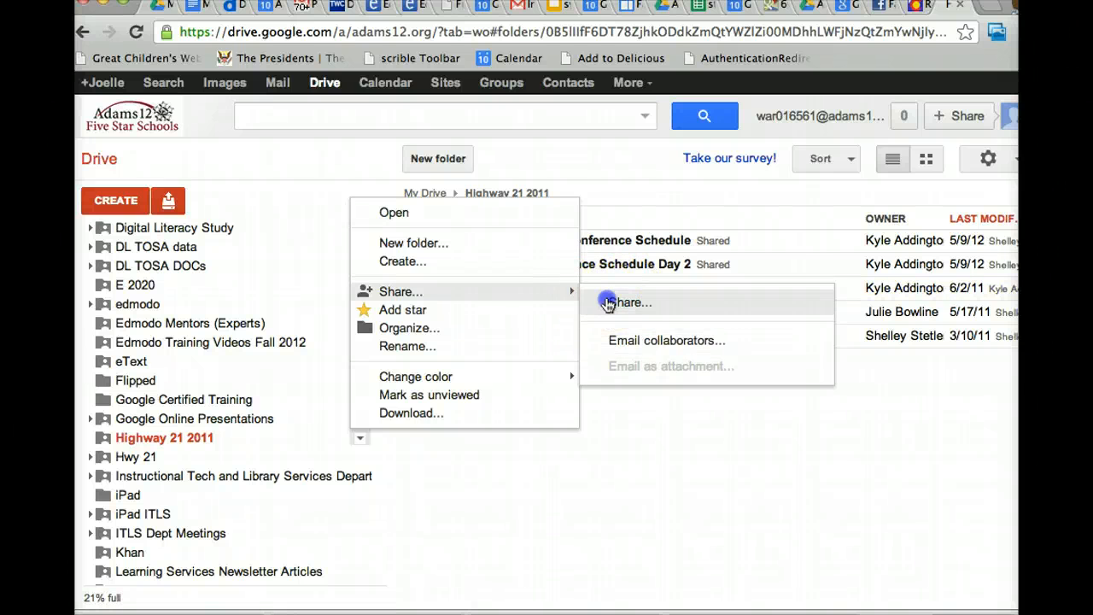
left_click(604, 301)
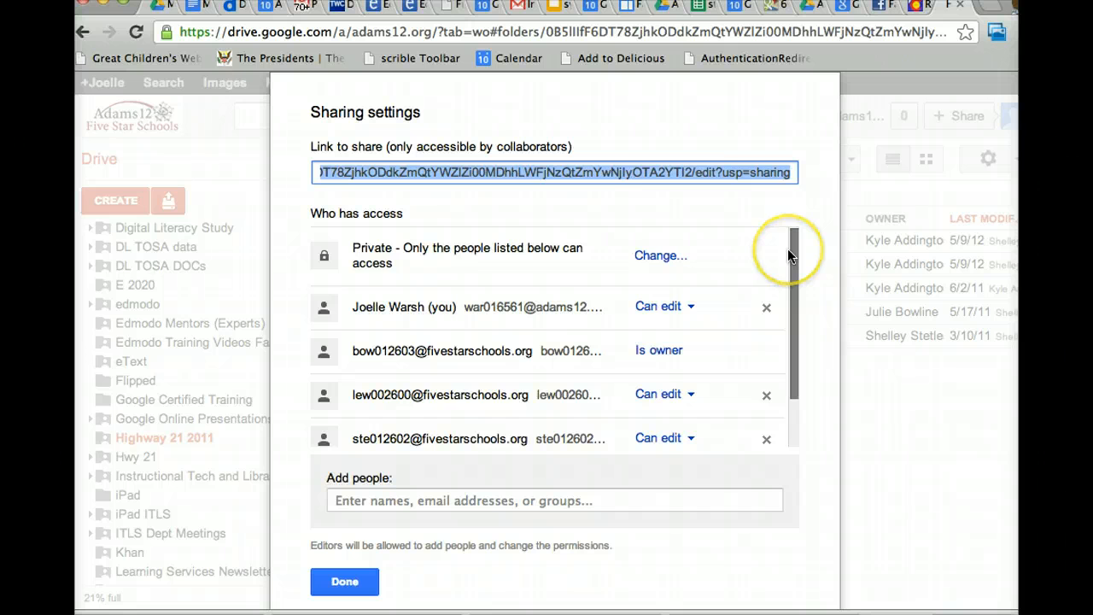
mouse_move(787, 248)
left_mouse_down()
mouse_move(783, 303)
mouse_move(782, 251)
left_mouse_up()
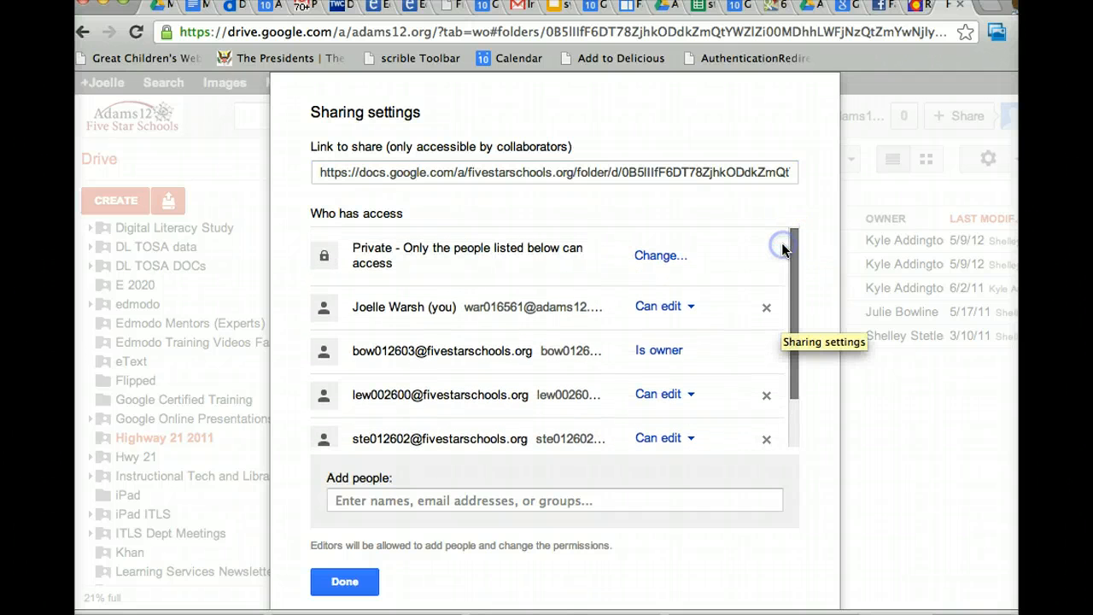
left_click(694, 304)
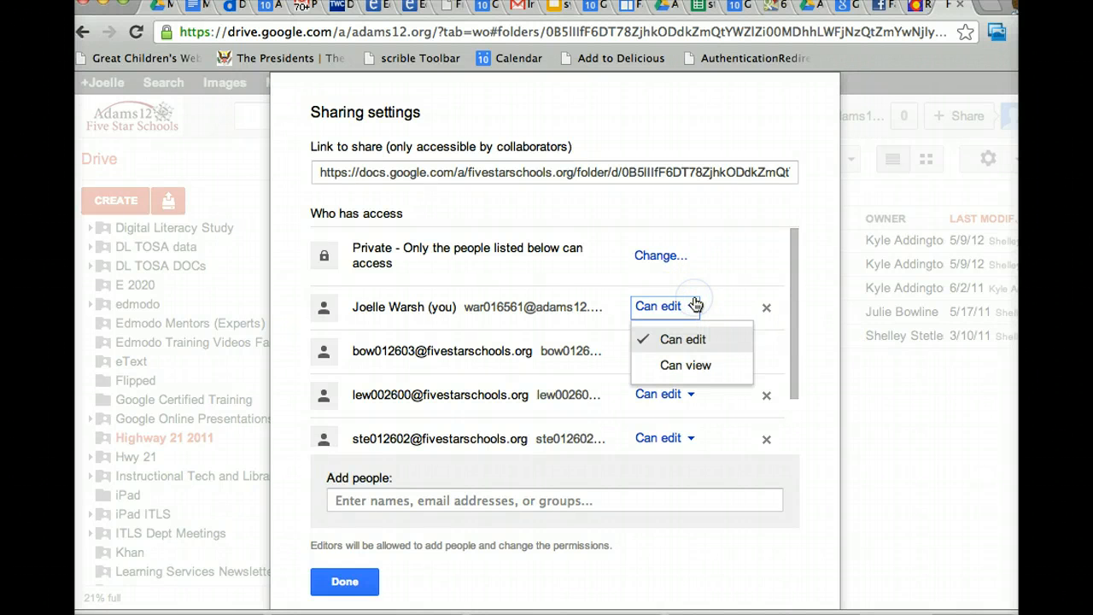
left_click(345, 584)
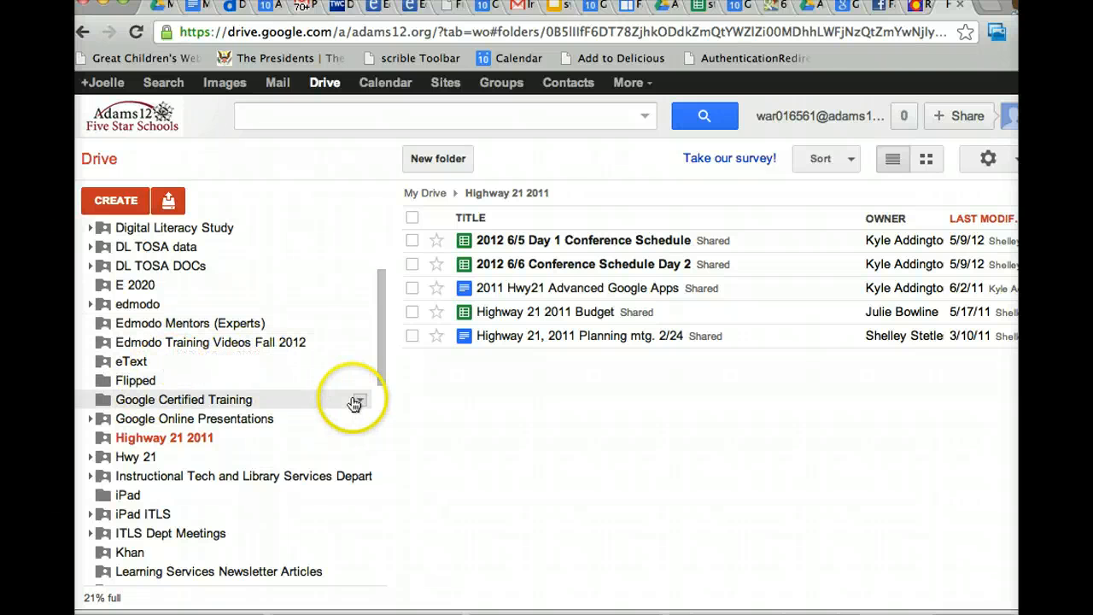
Open the sharing settings of the Flipped folder and add a colleague's suggested school address as a collaborator.
left_click(361, 385)
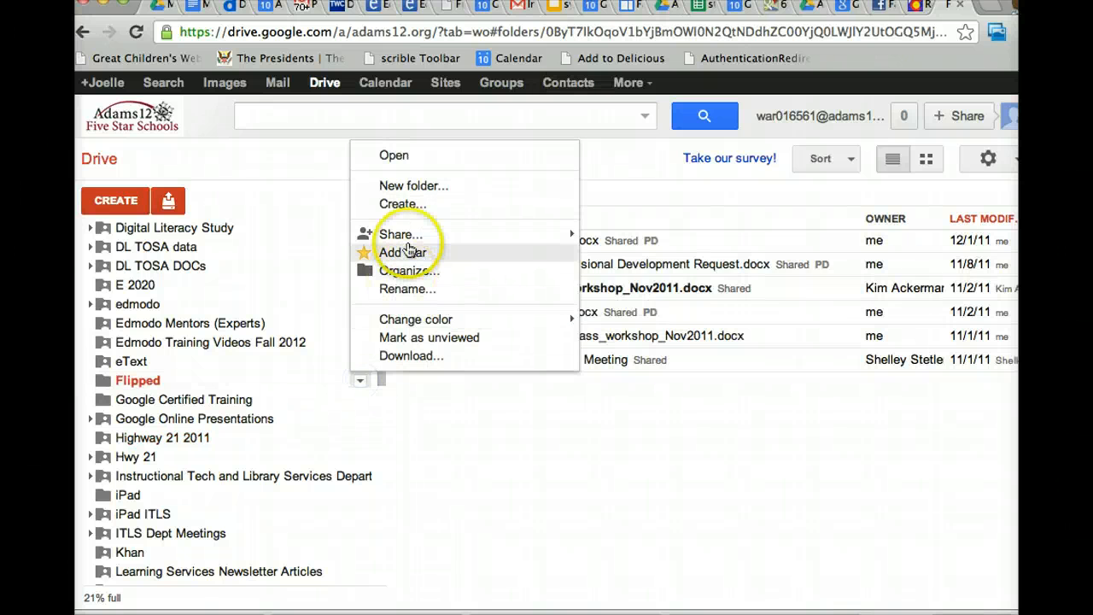
mouse_move(410, 237)
left_click(653, 245)
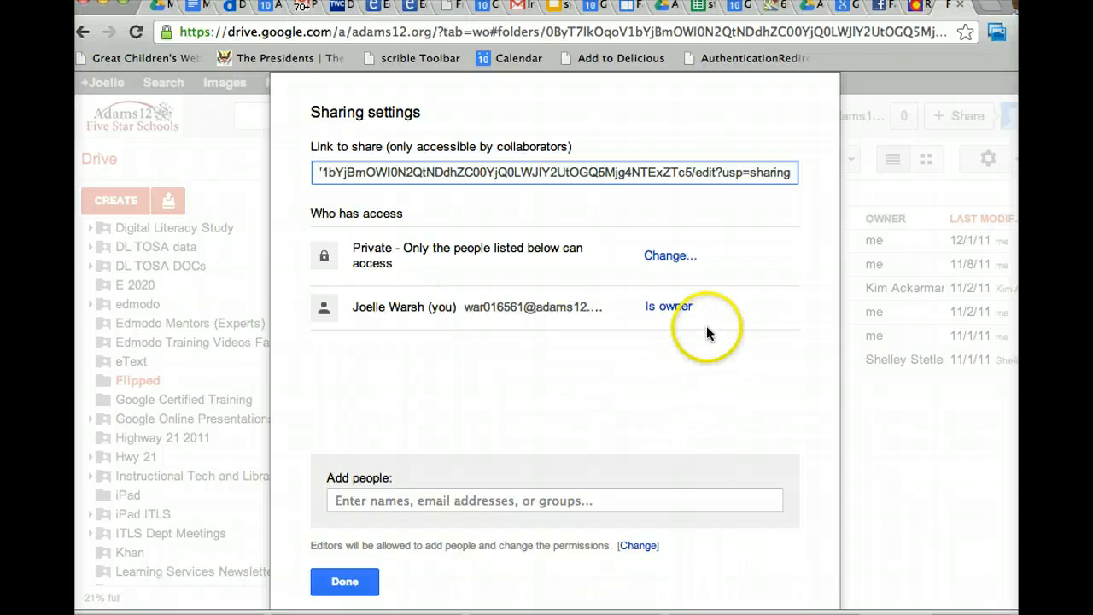
left_click(367, 501)
type("anna")
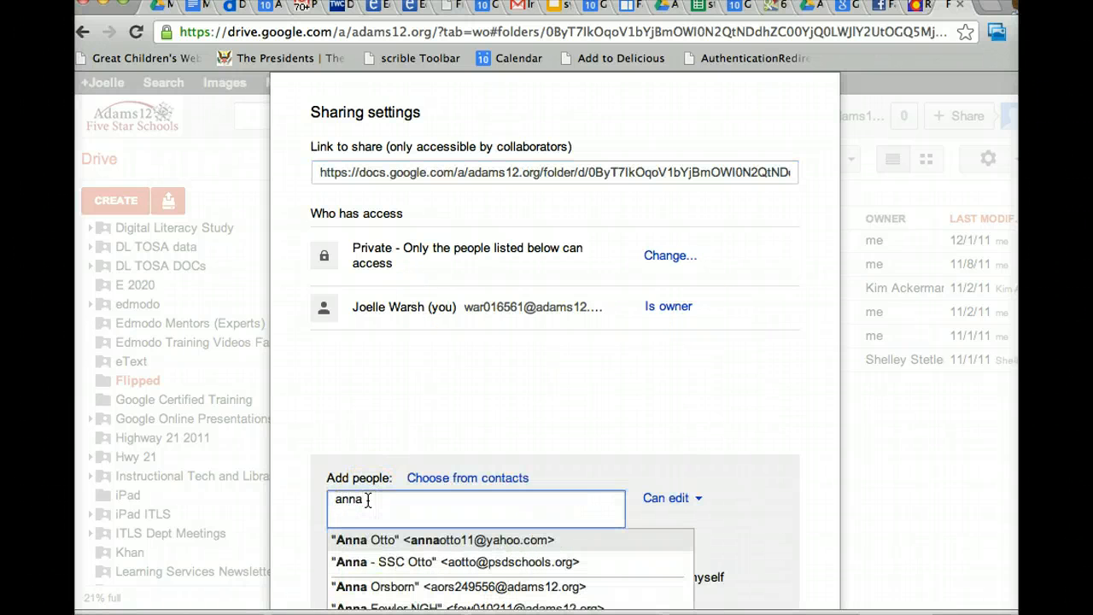
type(" o")
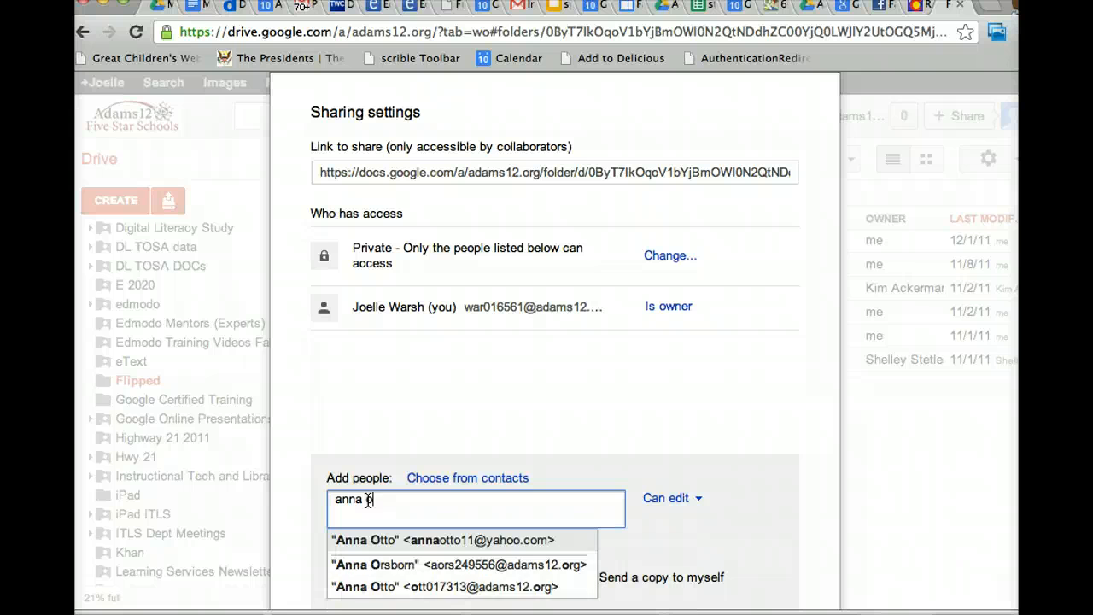
left_click(525, 589)
Review the new collaborator's permission options, keep Can edit, and turn off notifying people via email.
left_click(694, 505)
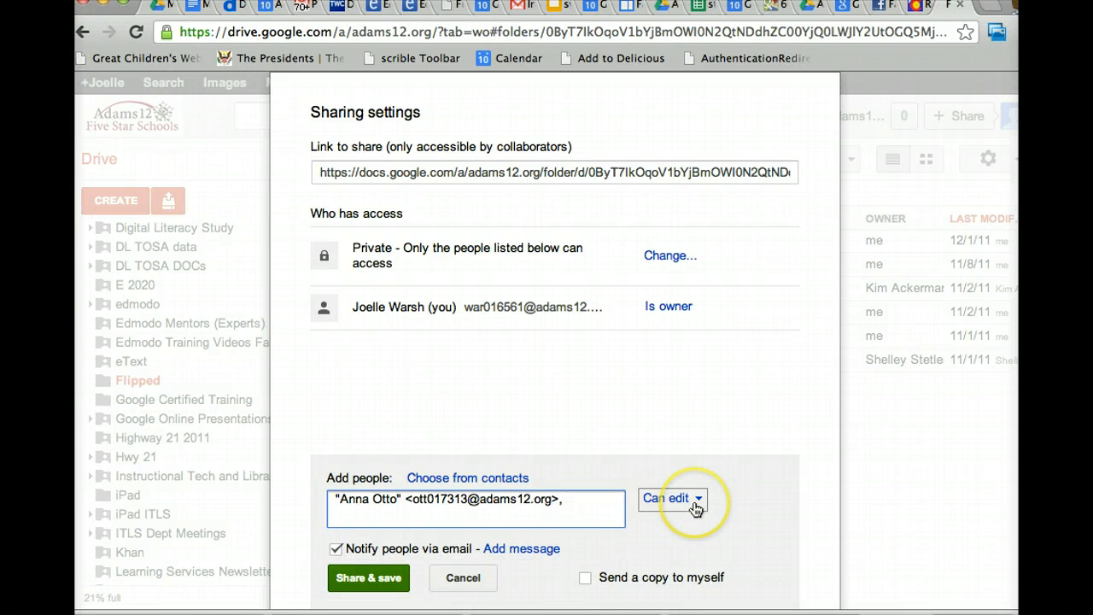
left_click(695, 502)
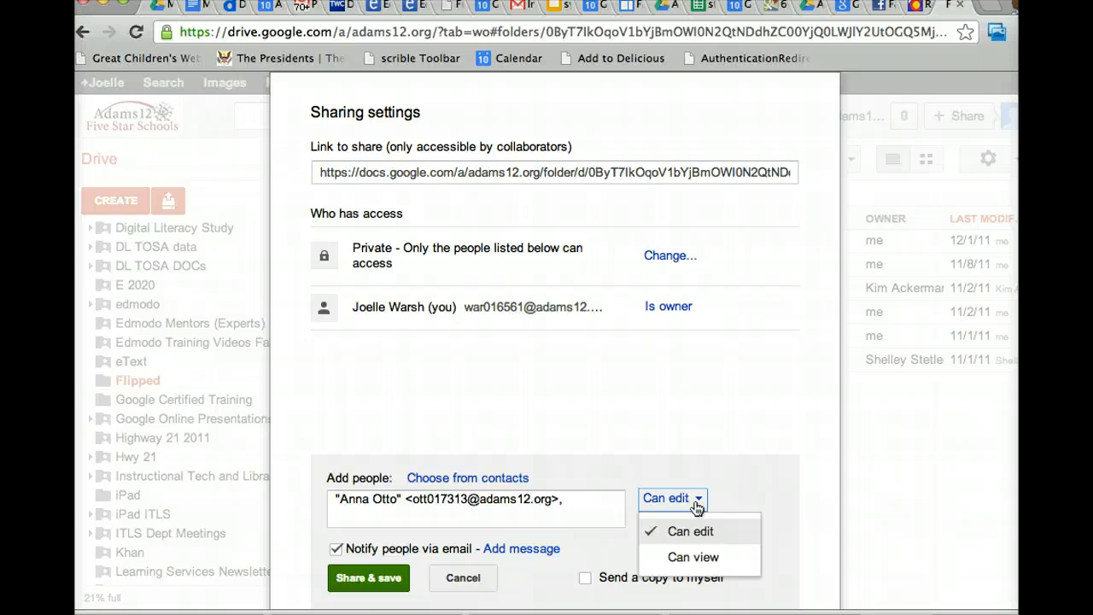
left_click(696, 503)
left_click(341, 520)
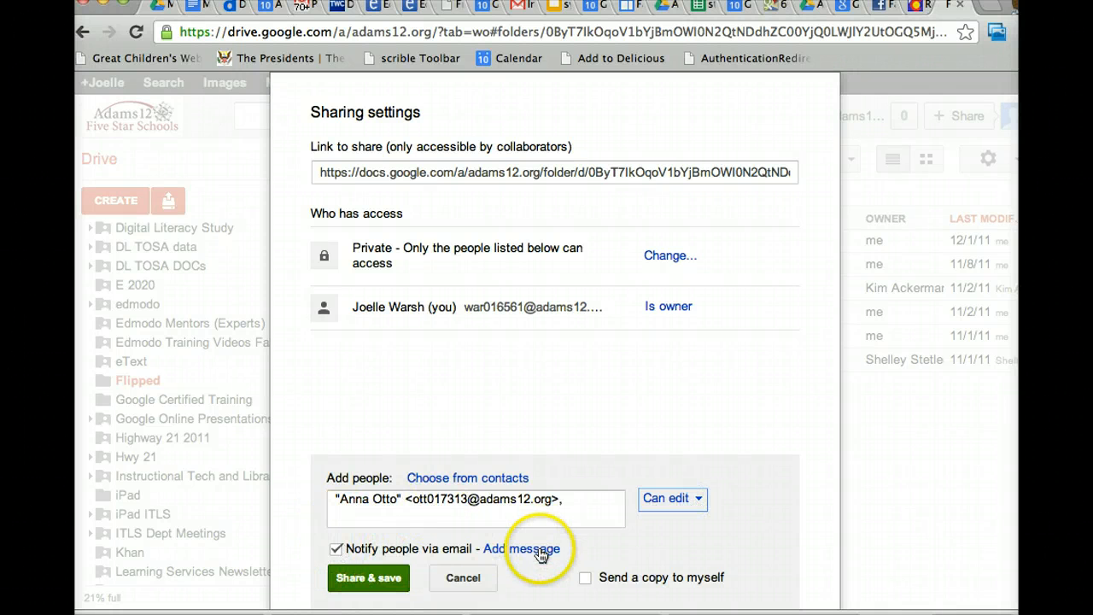
left_click(335, 549)
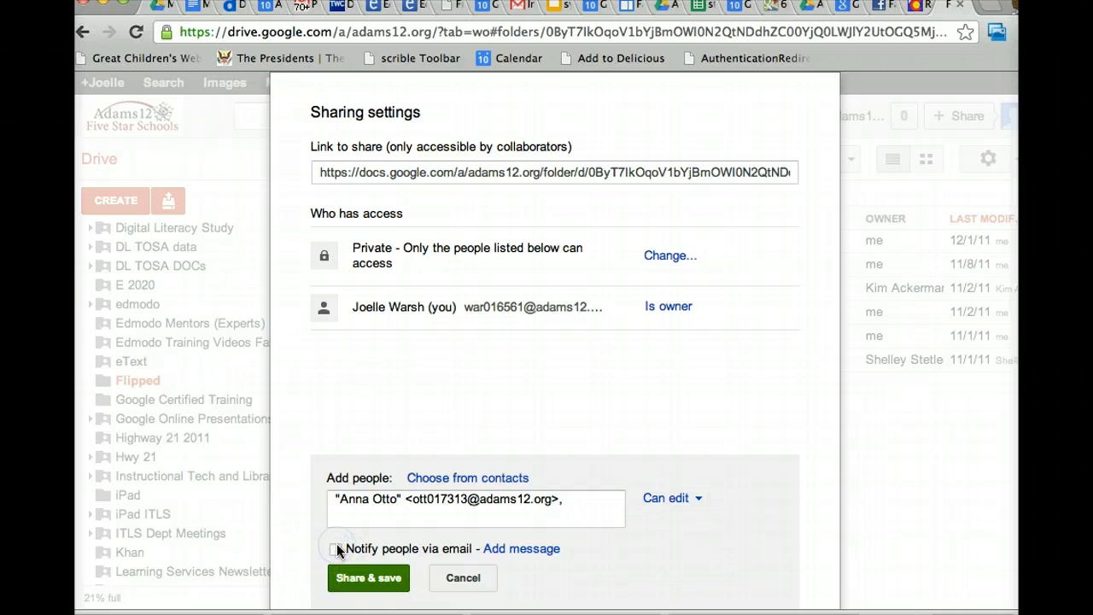
Save the new collaborator on the Flipped folder, accept skipping the email invitation, and close the sharing settings.
left_click(365, 580)
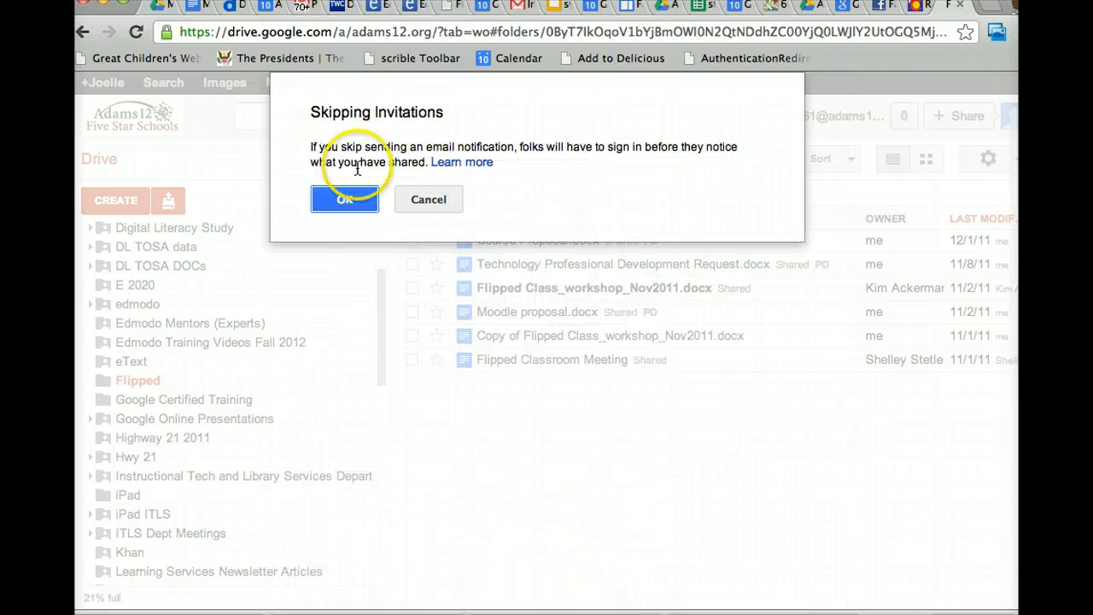
left_click(340, 199)
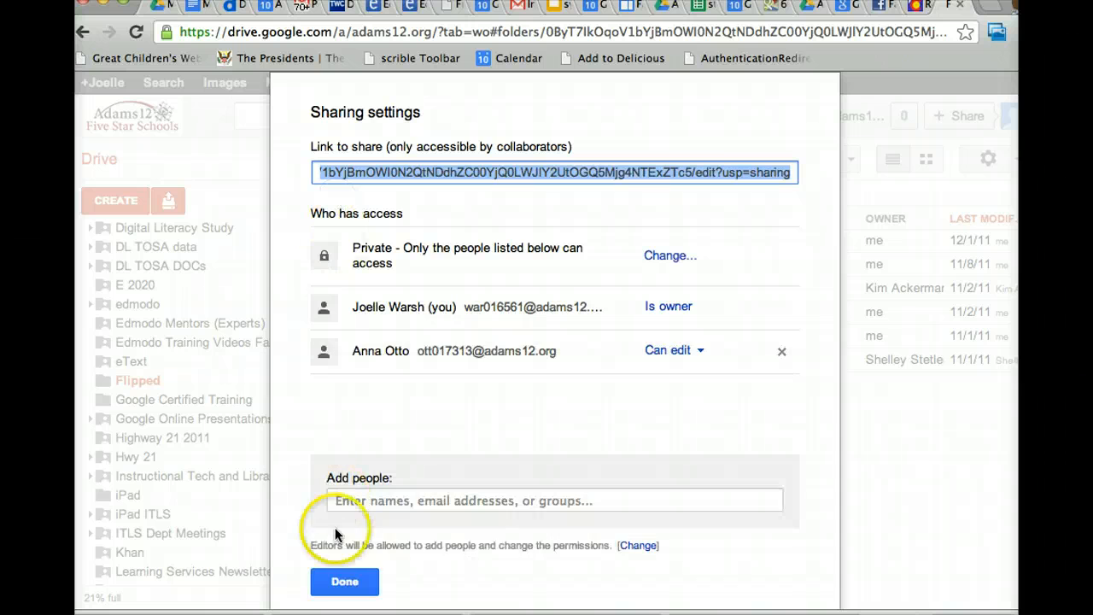
left_click(340, 581)
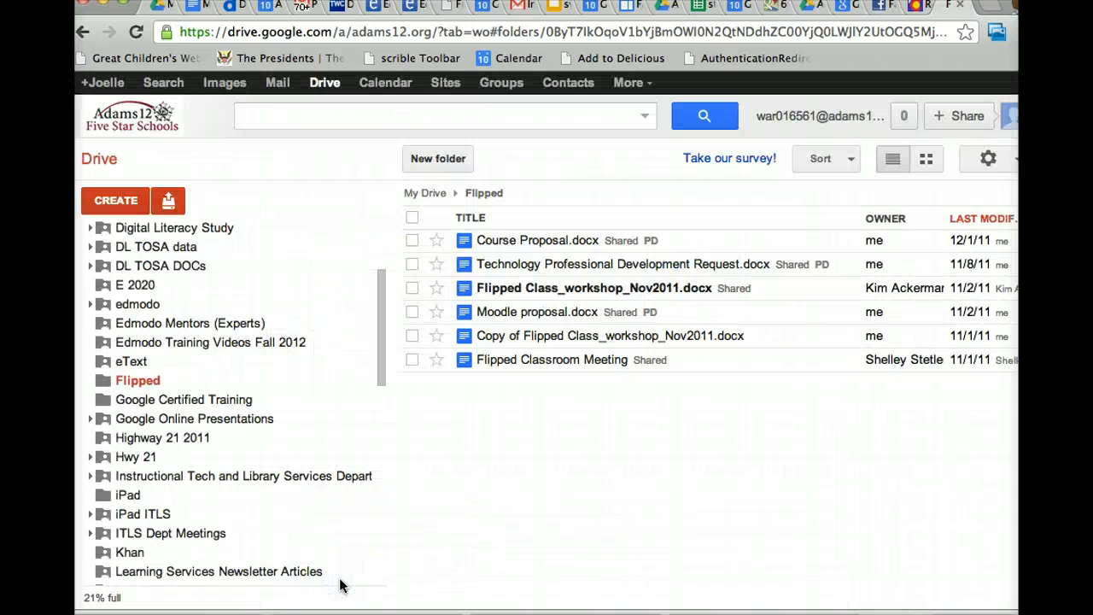
Reload Drive and examine the updated Flipped folder and its available options.
right_click(131, 386)
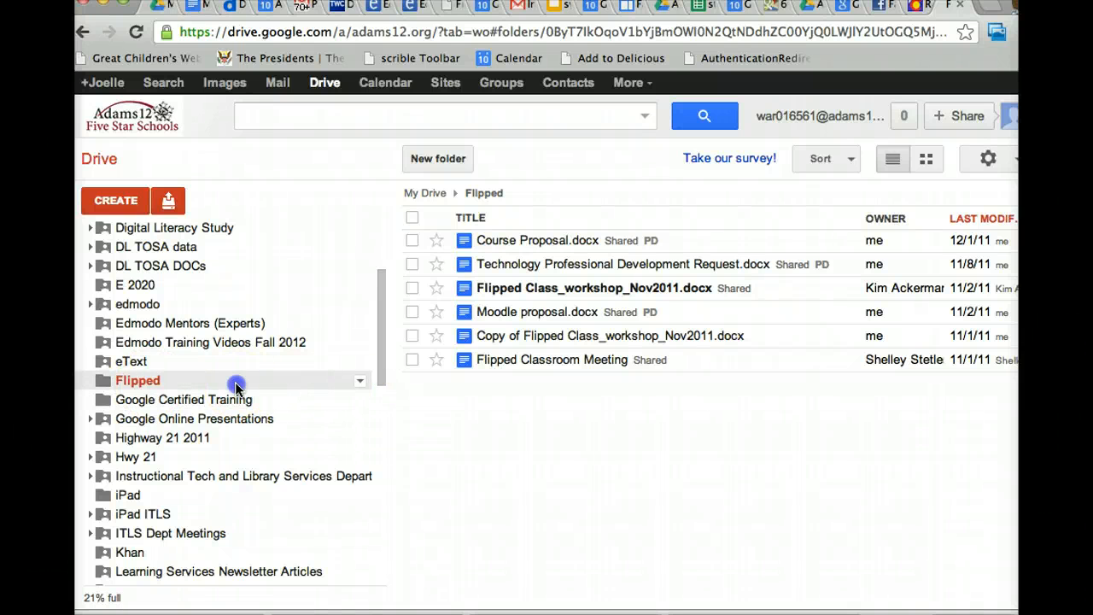
left_click(139, 32)
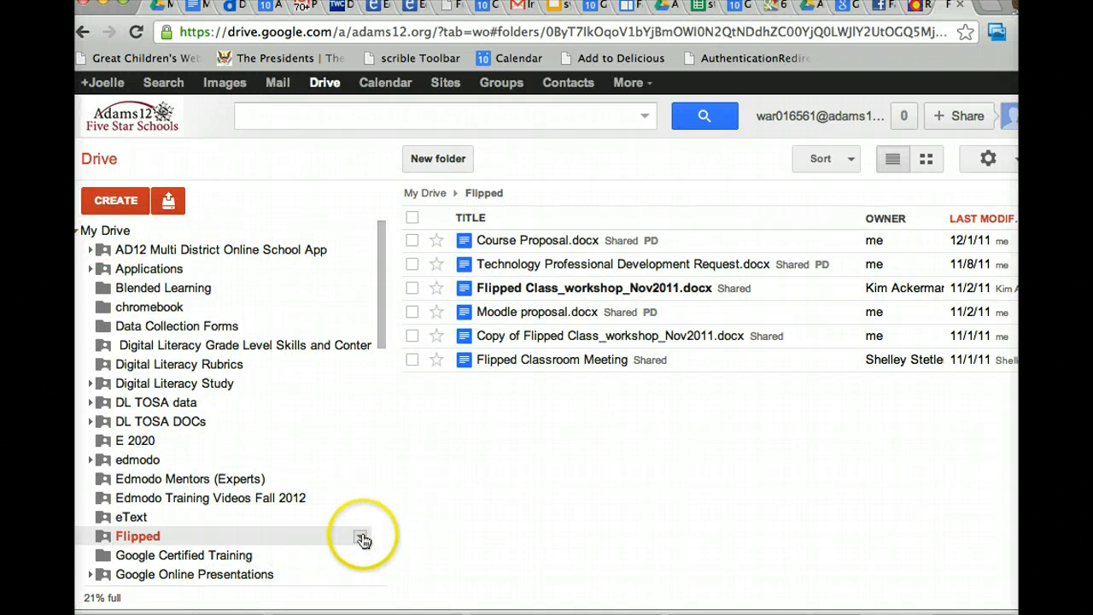
left_click(357, 535)
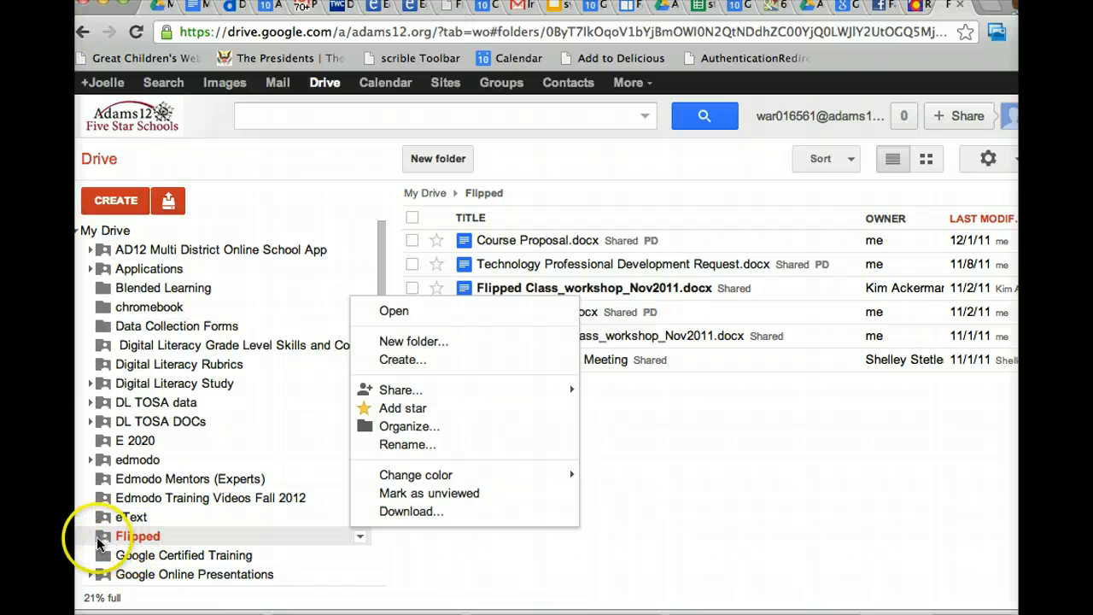
left_click(135, 538)
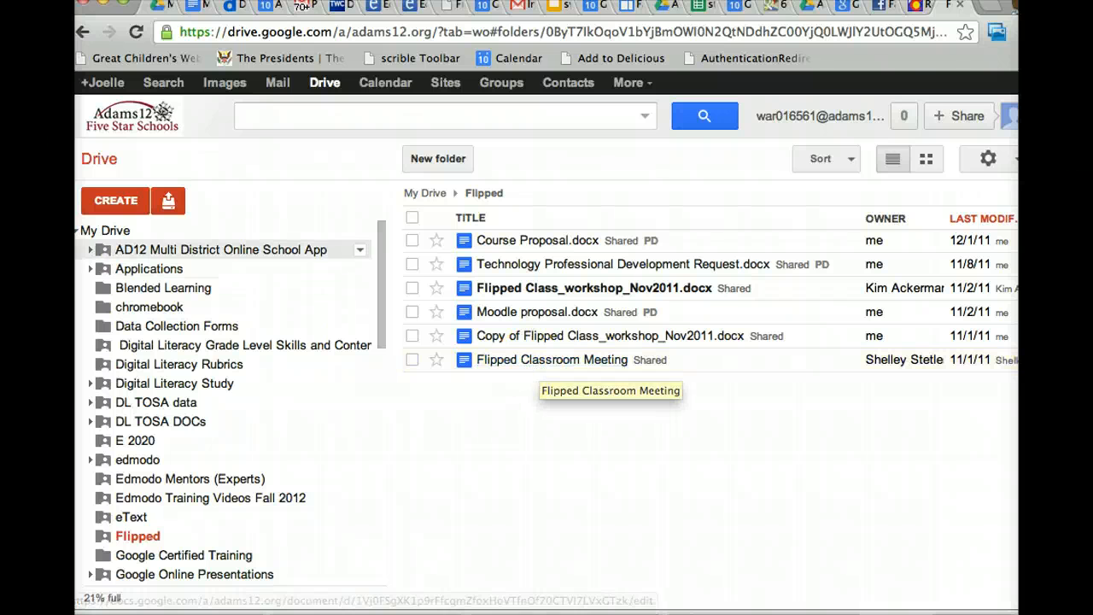
Return to My Drive, collapse its folder tree, and show All items.
left_click(80, 234)
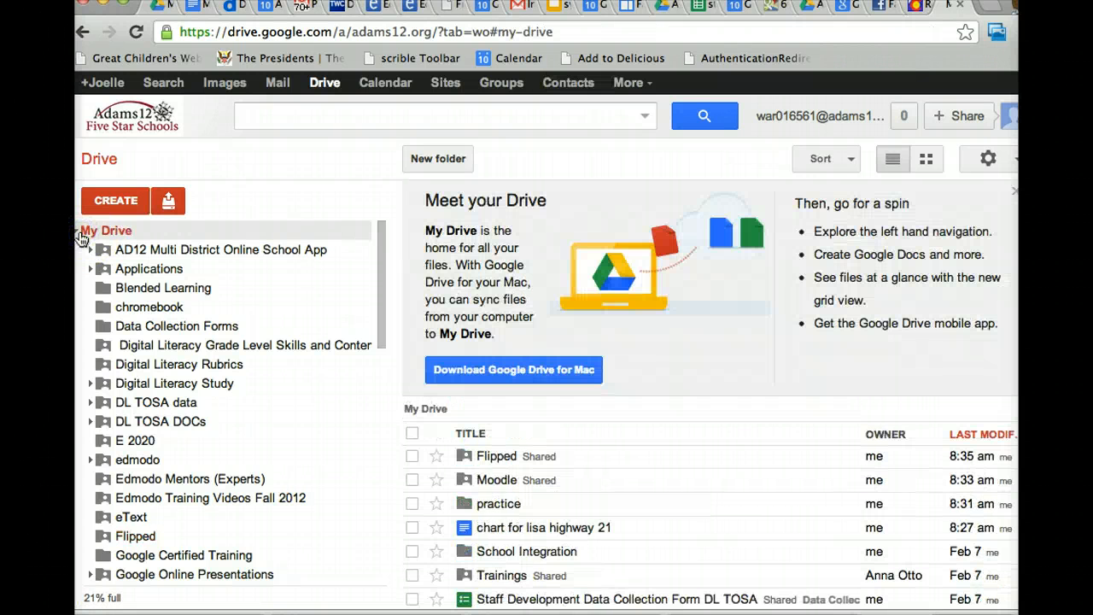
left_click(76, 233)
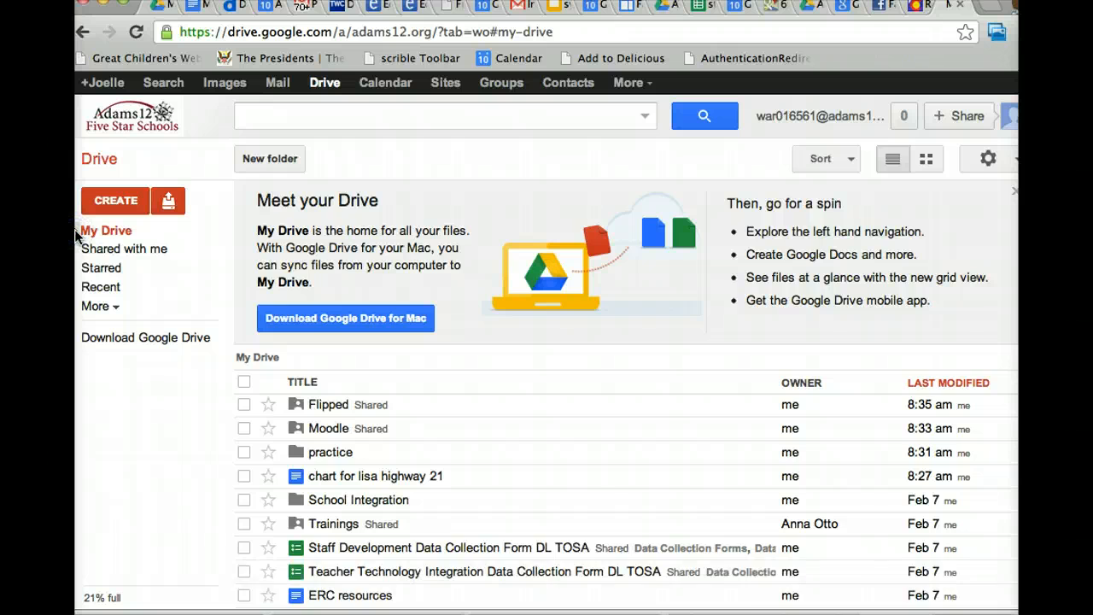
left_click(76, 231)
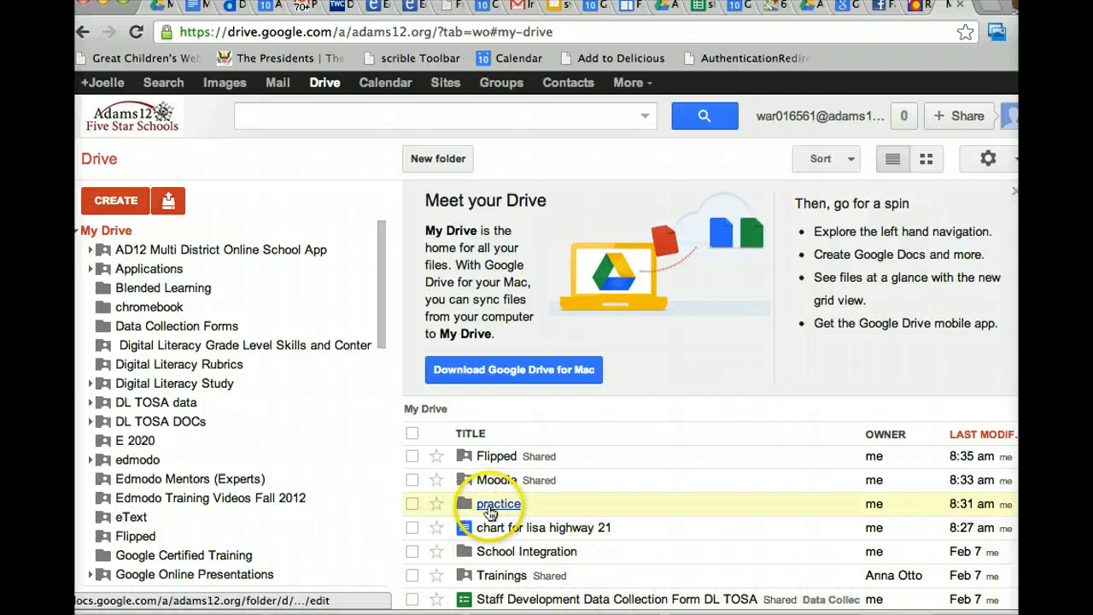
left_click(78, 231)
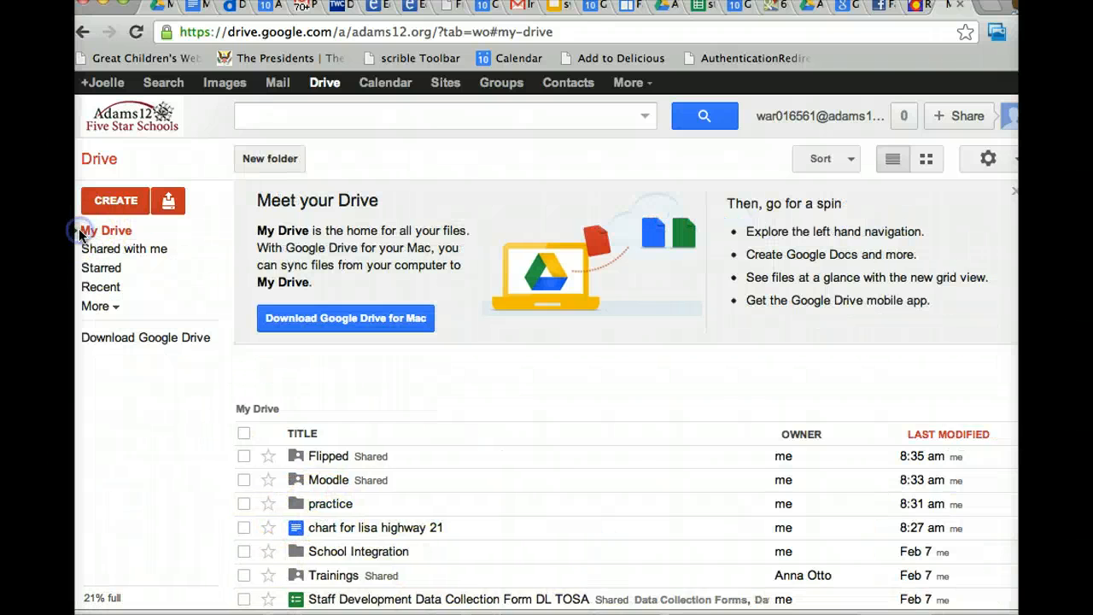
left_click(99, 307)
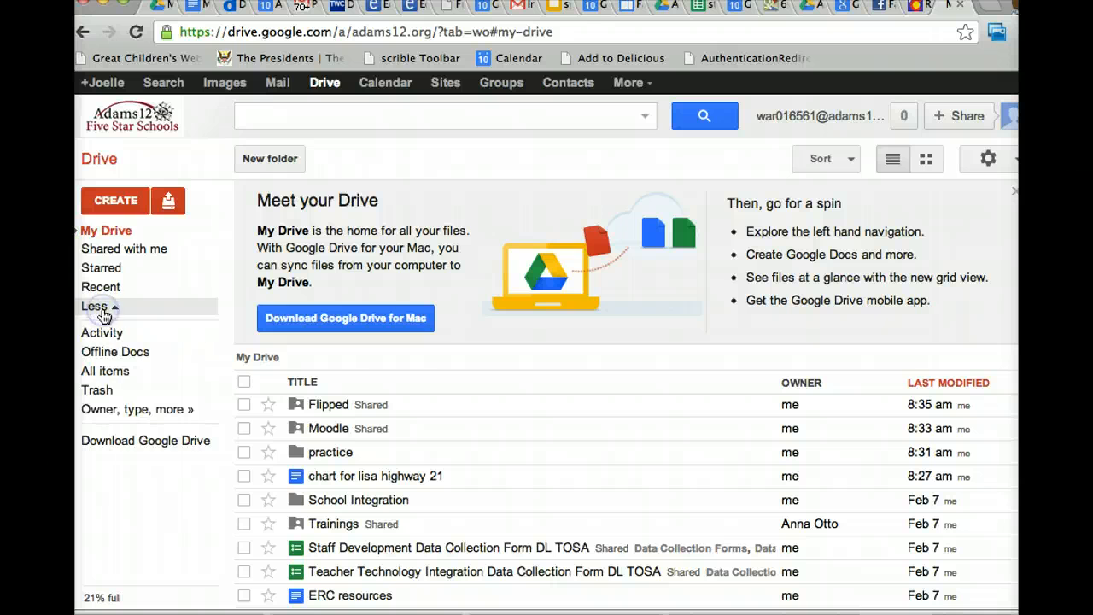
left_click(109, 372)
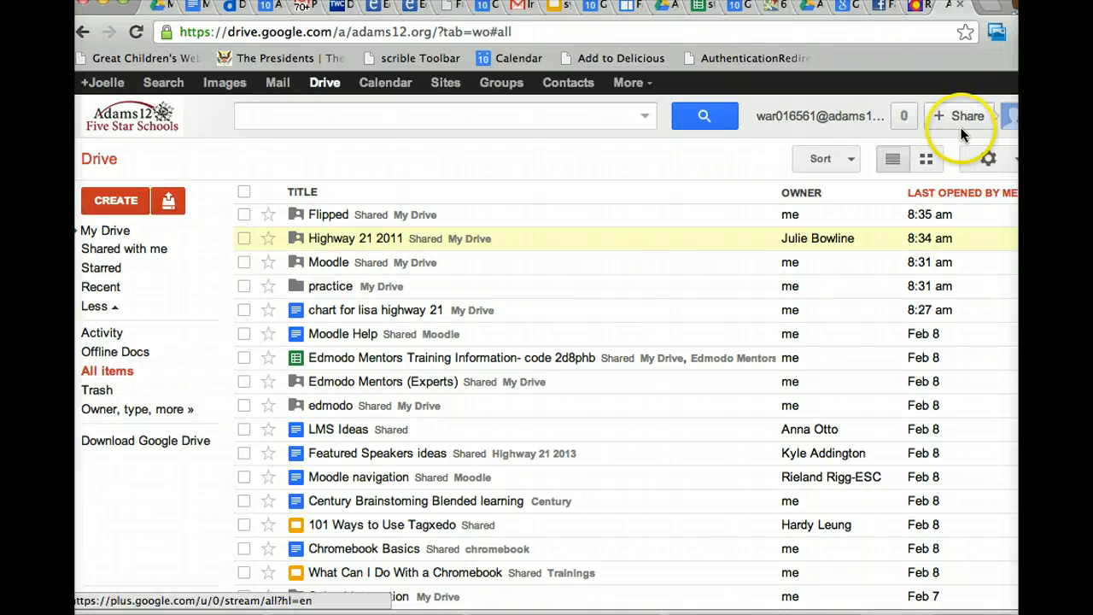
Check the upload settings options, then choose Administrative Uses for Forms.docx from the Dropbox folder as the file to upload.
left_click(1004, 162)
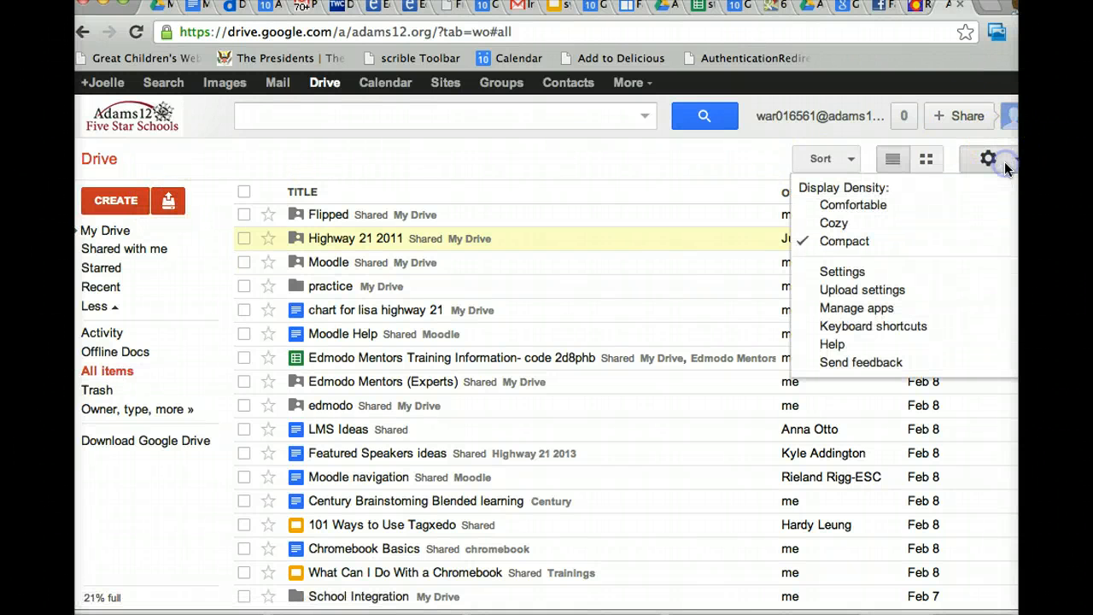
left_click(897, 293)
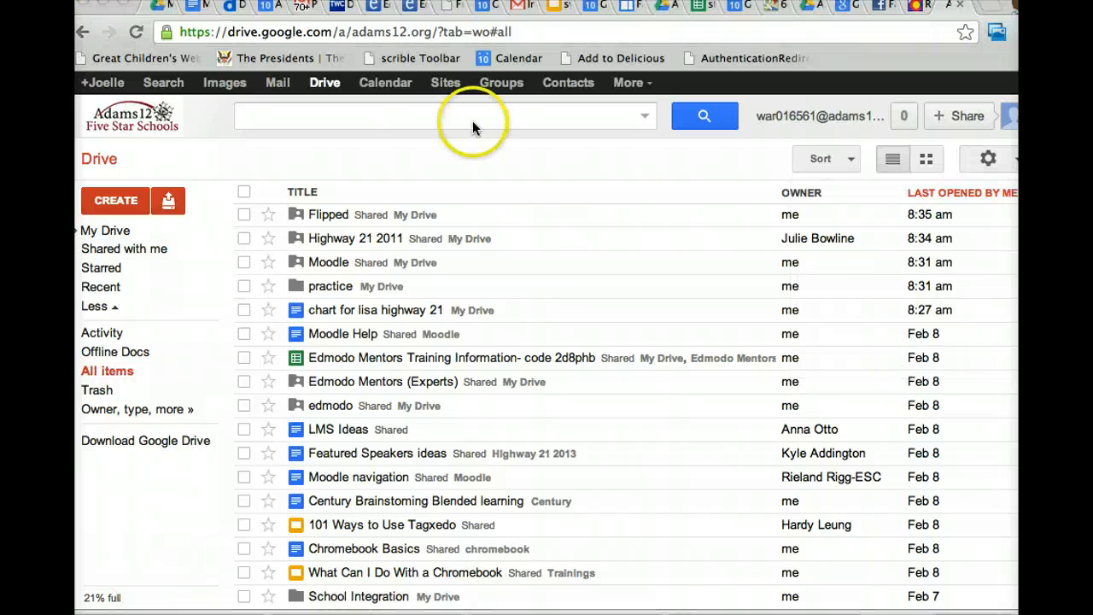
left_click(170, 203)
left_click(169, 213)
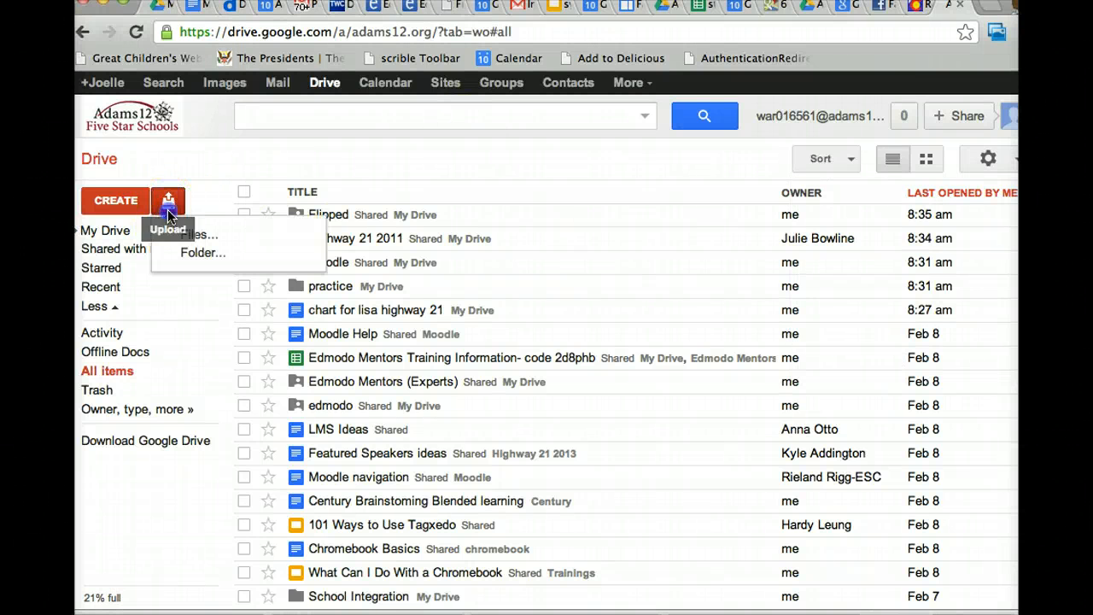
left_click(191, 236)
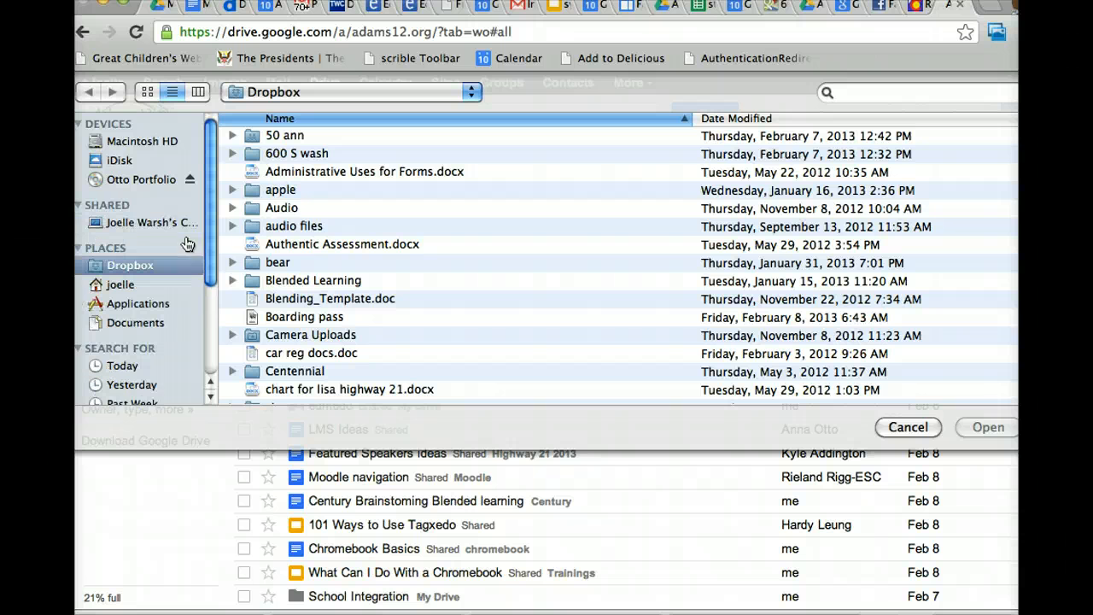
left_click(330, 244)
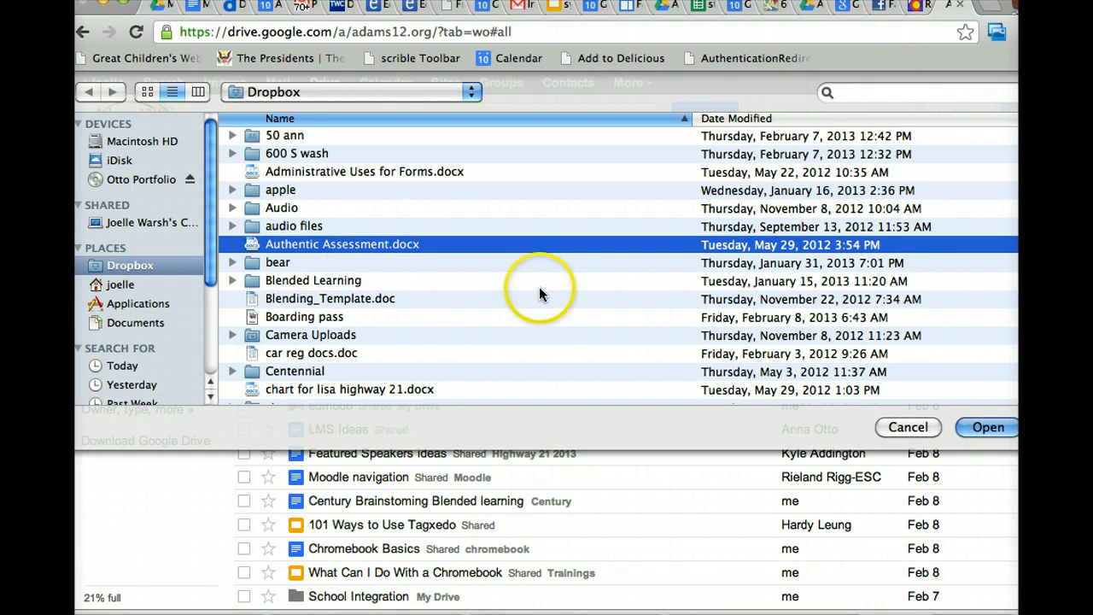
left_click(450, 175)
left_click(981, 427)
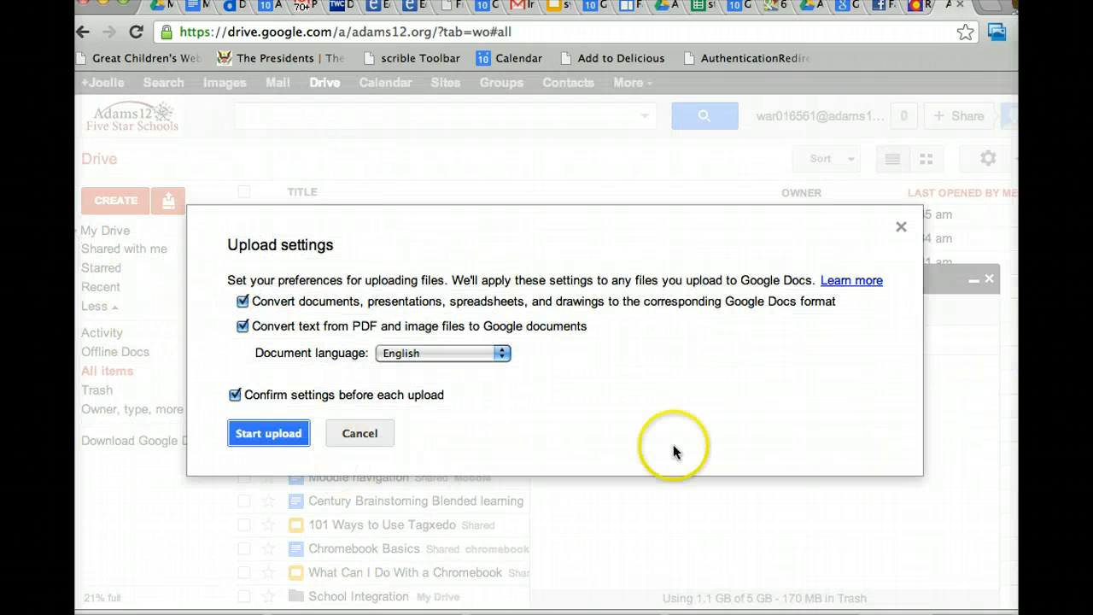
Turn off both conversion options, upload the Word file in its original format, and close the upload status window.
left_click(243, 301)
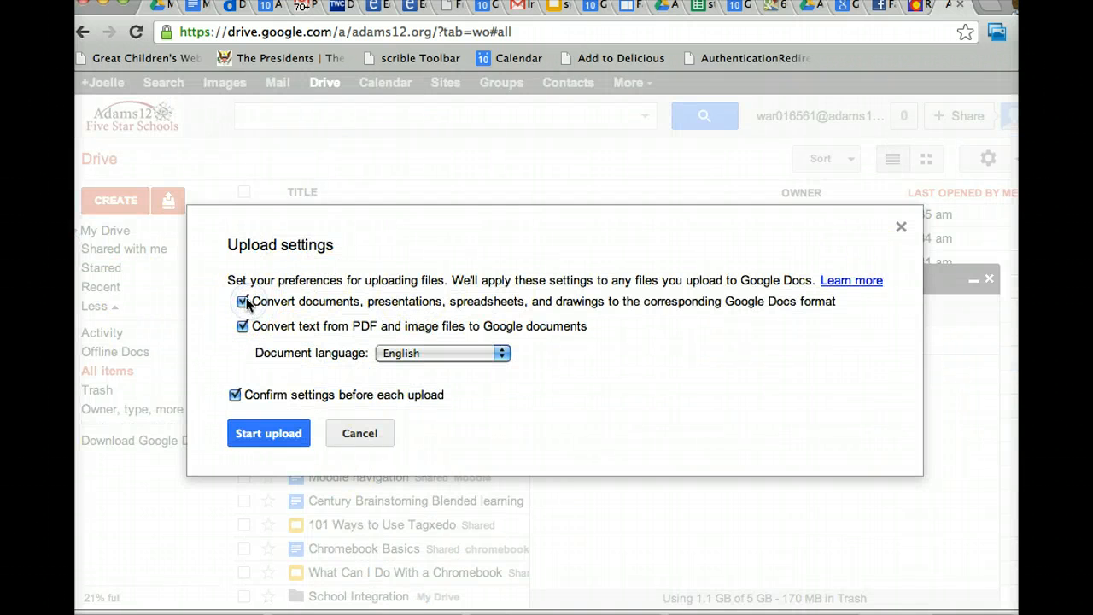
left_click(243, 326)
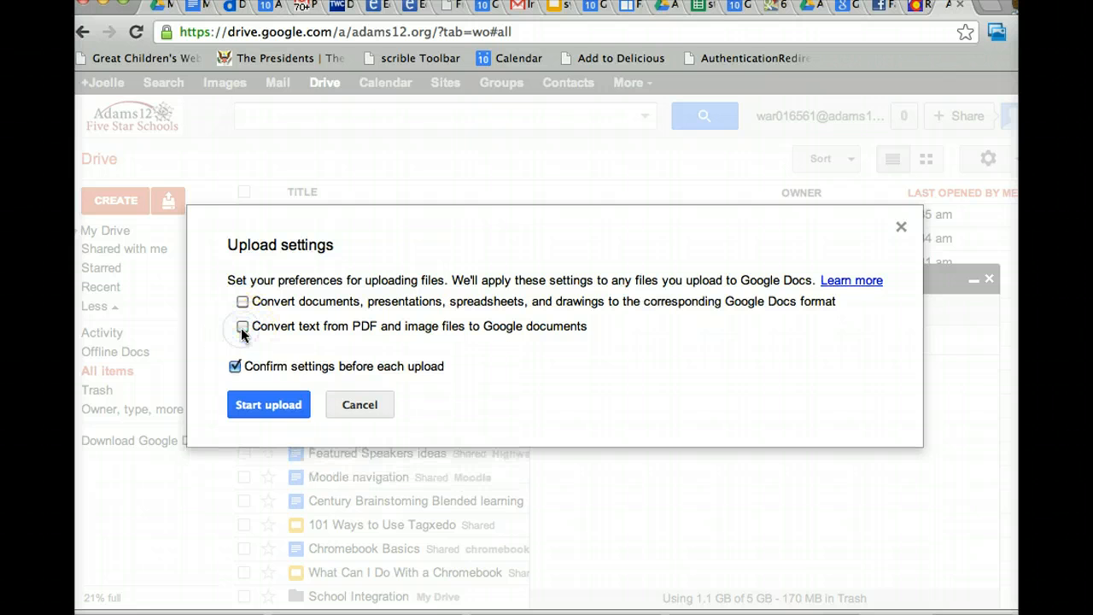
left_click(270, 404)
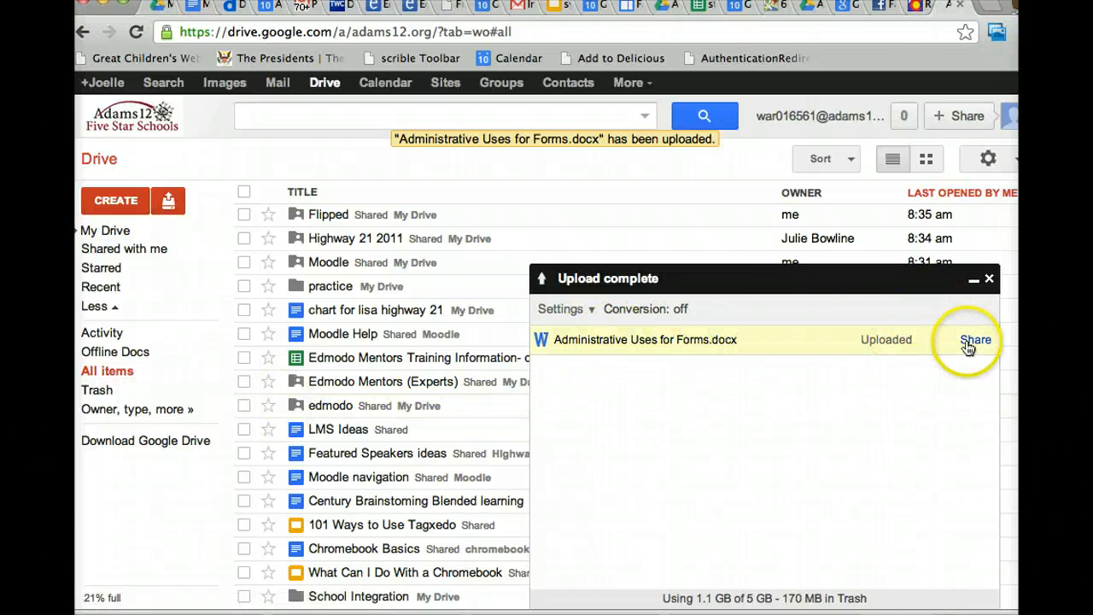
left_click(989, 281)
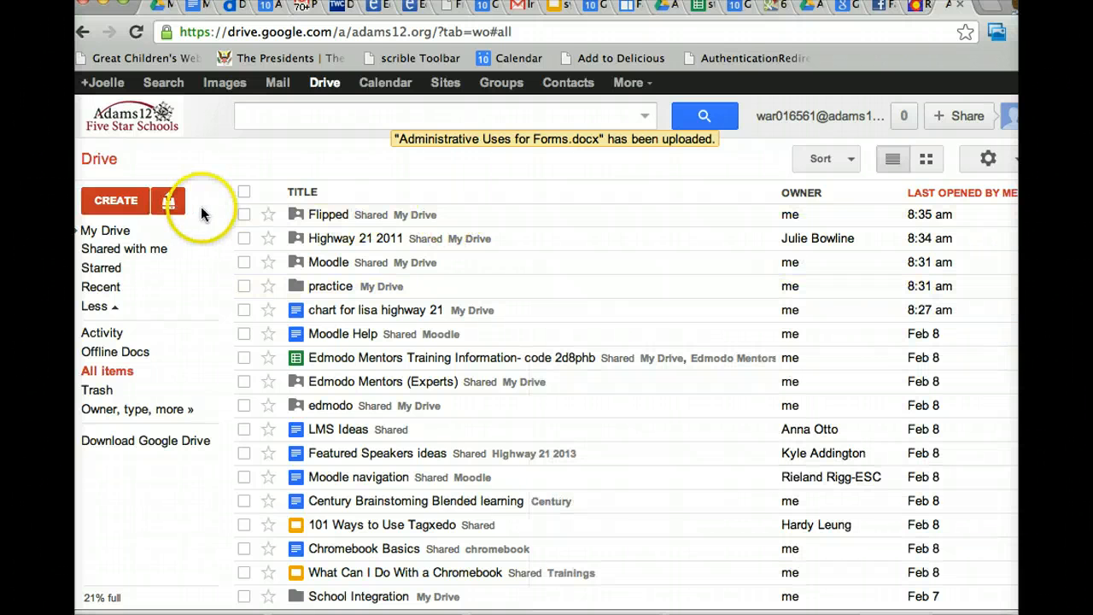
Open Administrative Uses for Forms.docx from My Drive and try to edit the text of its opening bullet list.
left_click(99, 232)
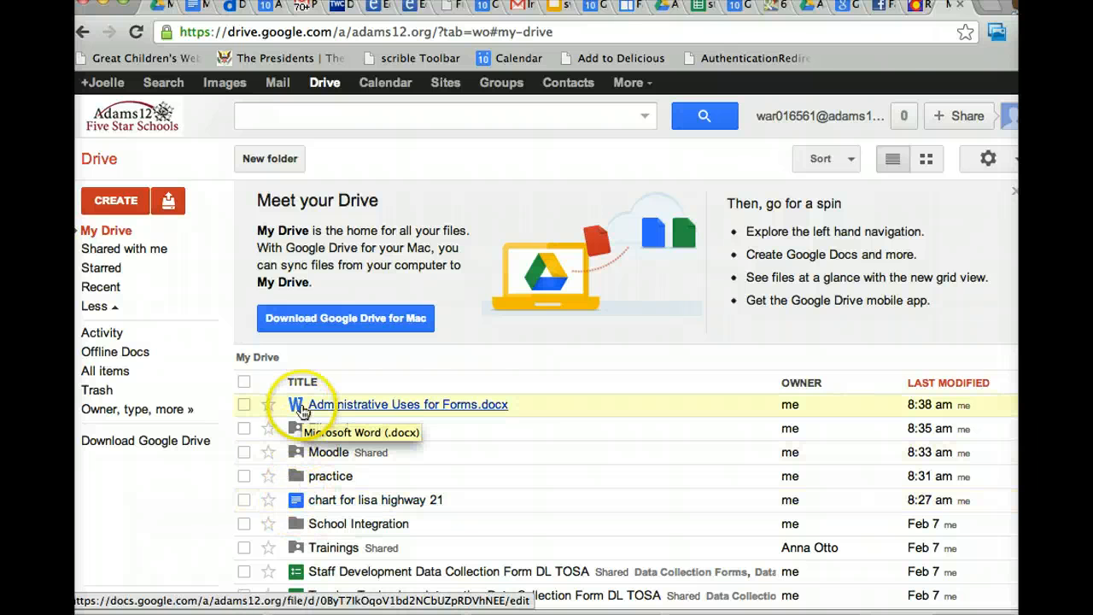
left_click(358, 411)
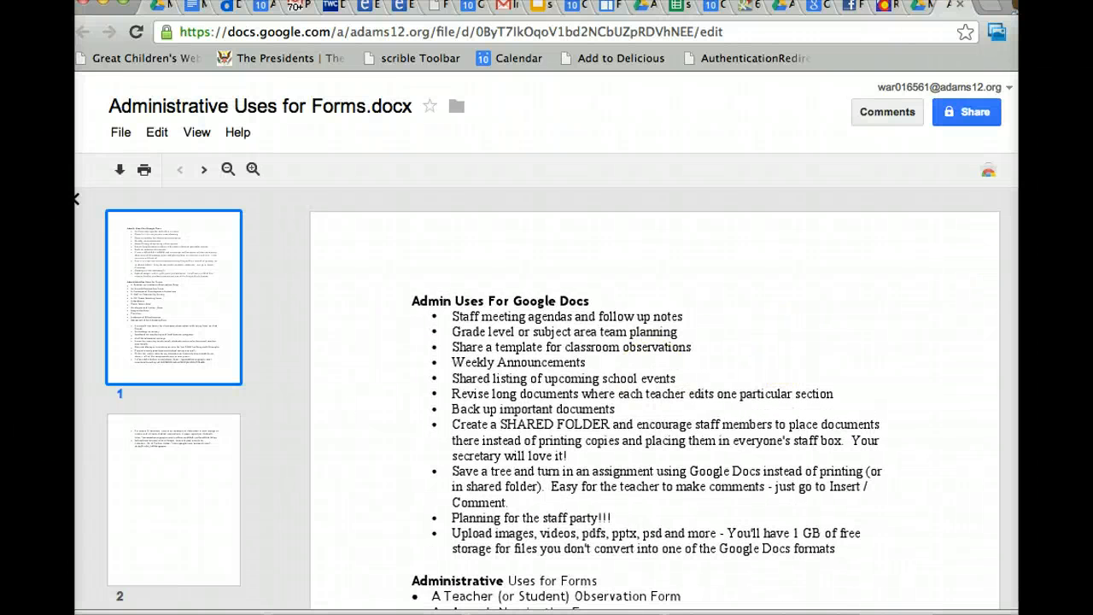
mouse_move(1012, 215)
left_mouse_down()
mouse_move(1012, 418)
mouse_move(1013, 215)
left_mouse_up()
left_click(712, 303)
left_click(697, 308)
left_click(654, 306)
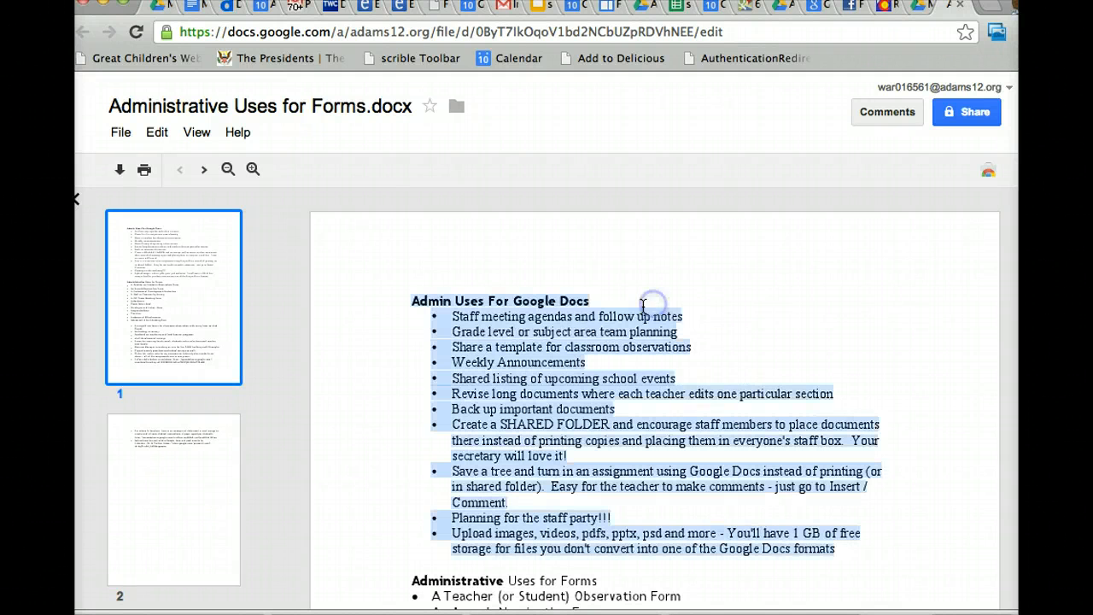
left_click(588, 350)
left_click(695, 313)
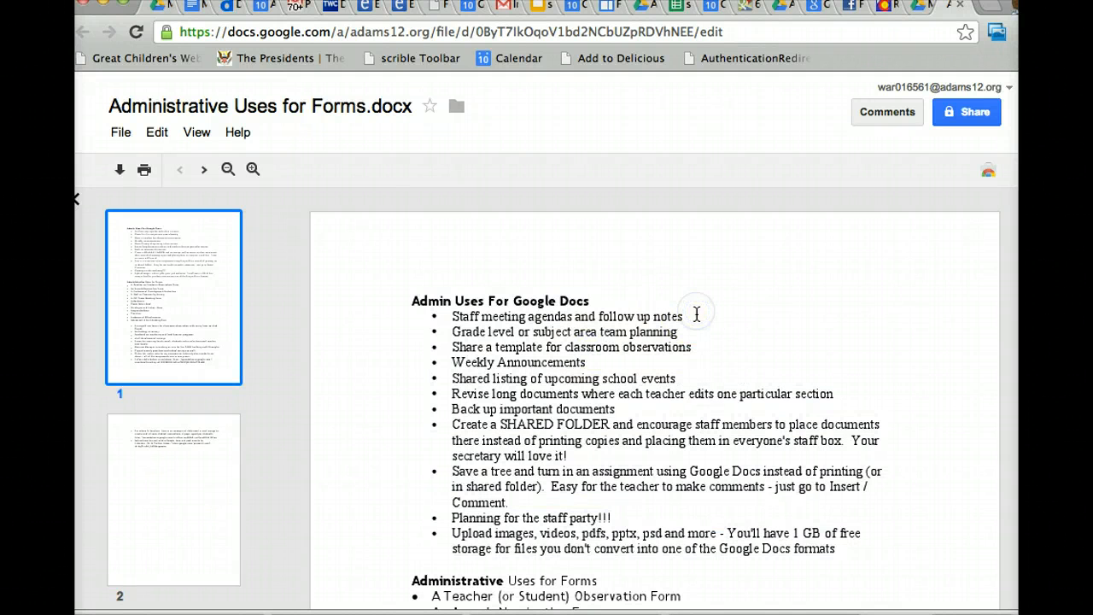
left_click(696, 316)
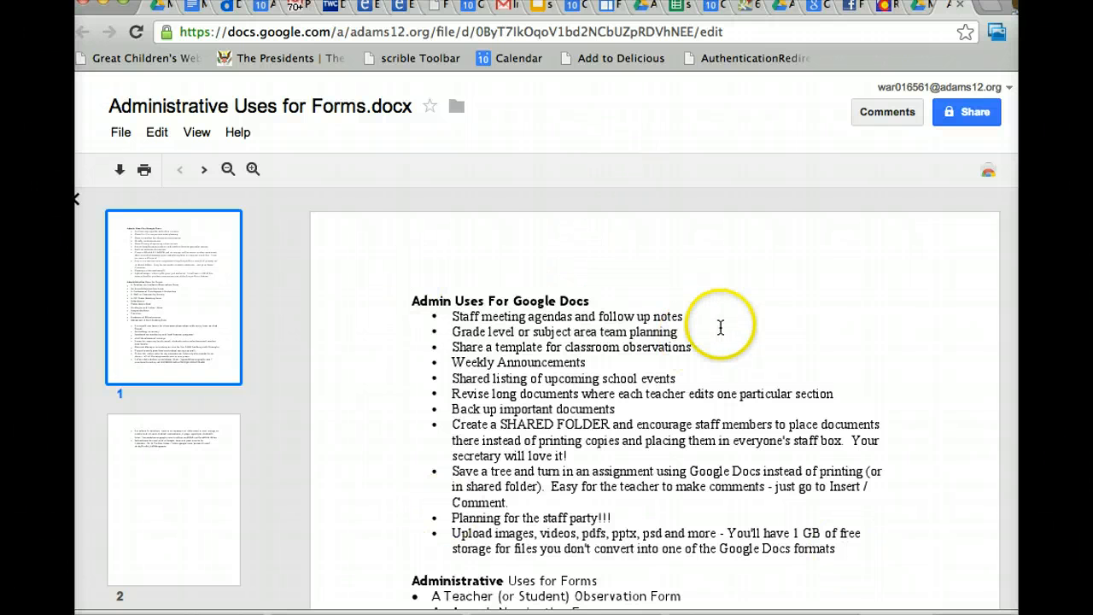
left_click(721, 324)
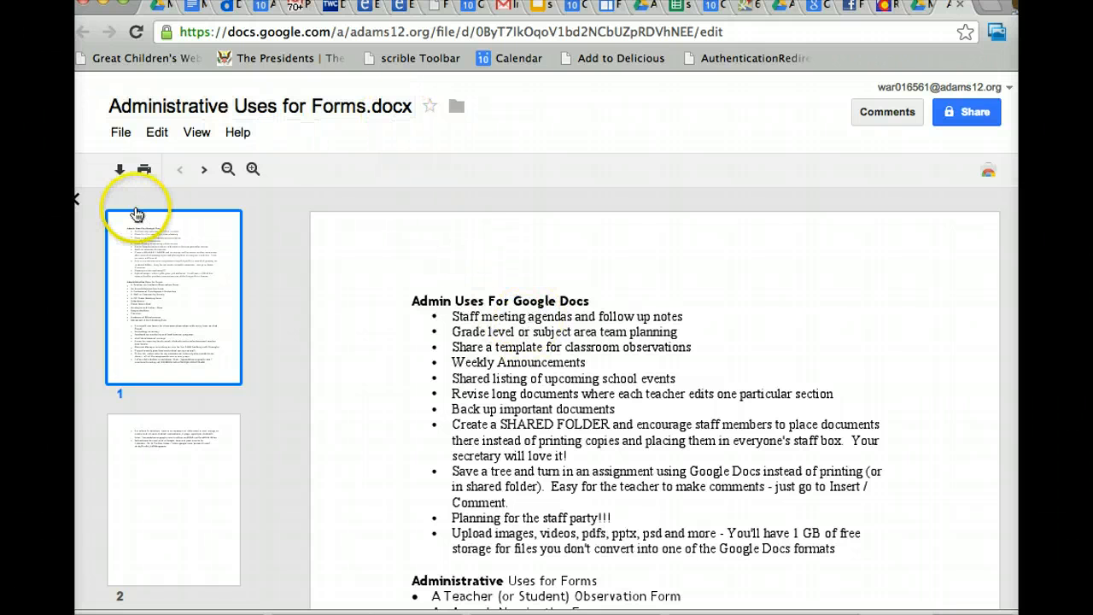
Review the file options for the Word document preview and download the document.
left_click(121, 134)
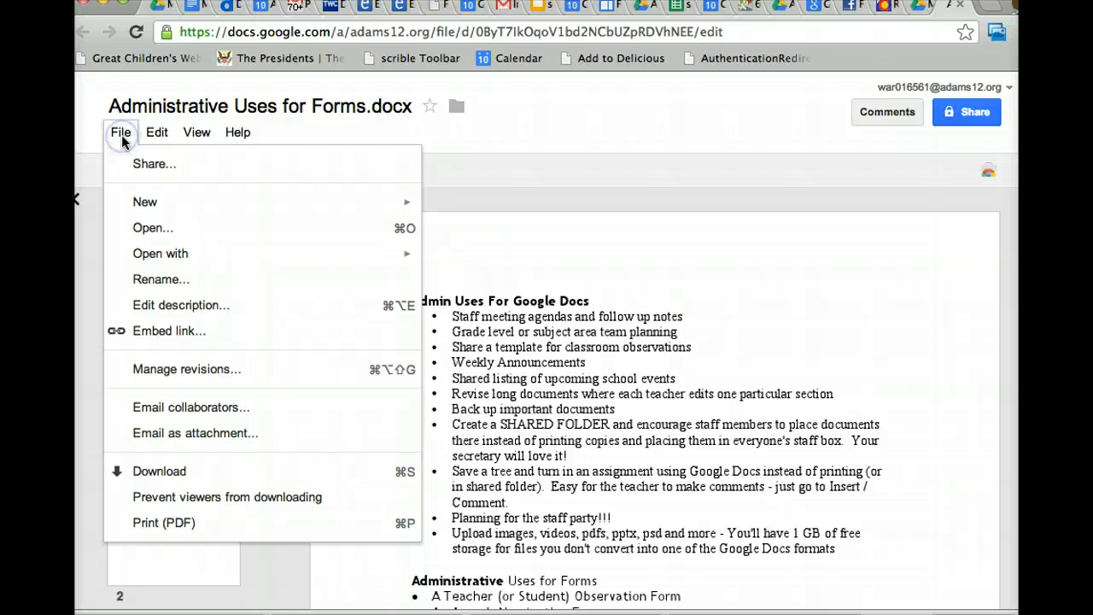
left_click(470, 202)
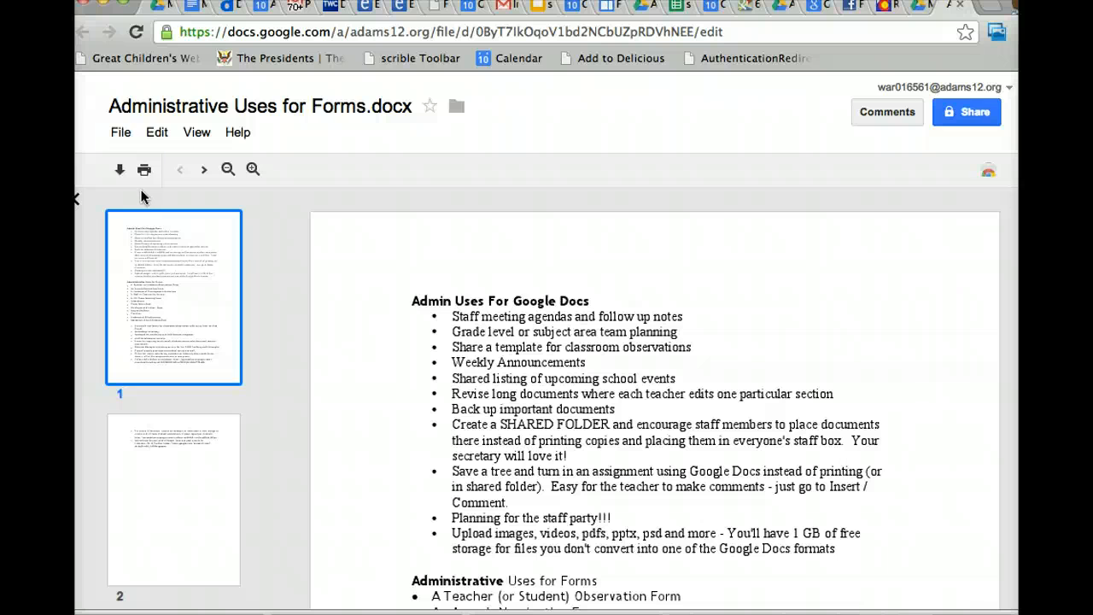
left_click(116, 171)
left_click(119, 171)
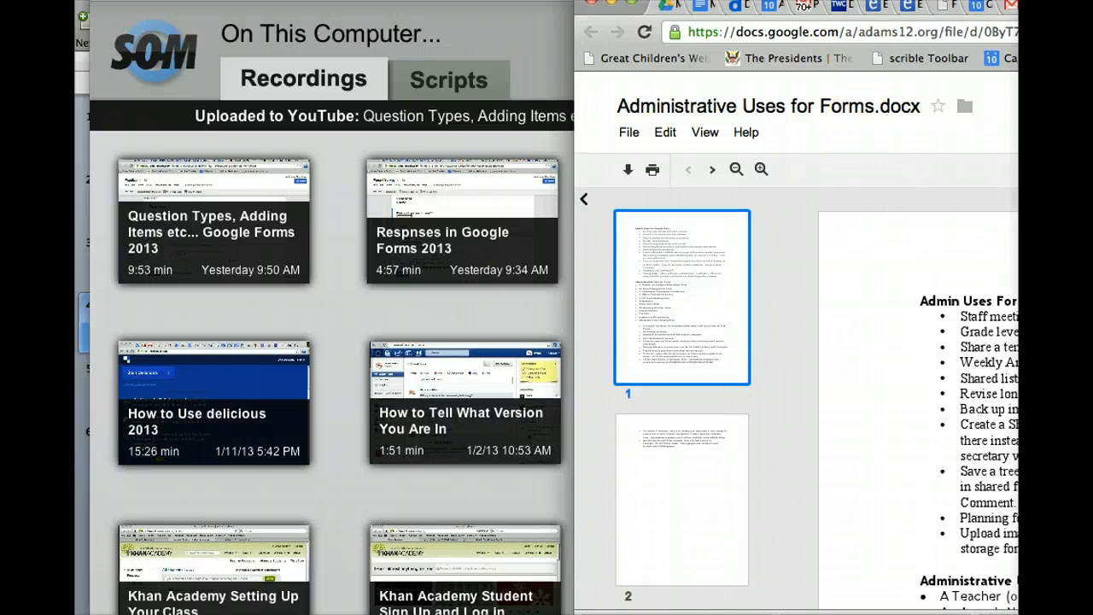
Open the downloaded Administrative Uses for Forms.docx in Microsoft Word.
left_click(685, 614)
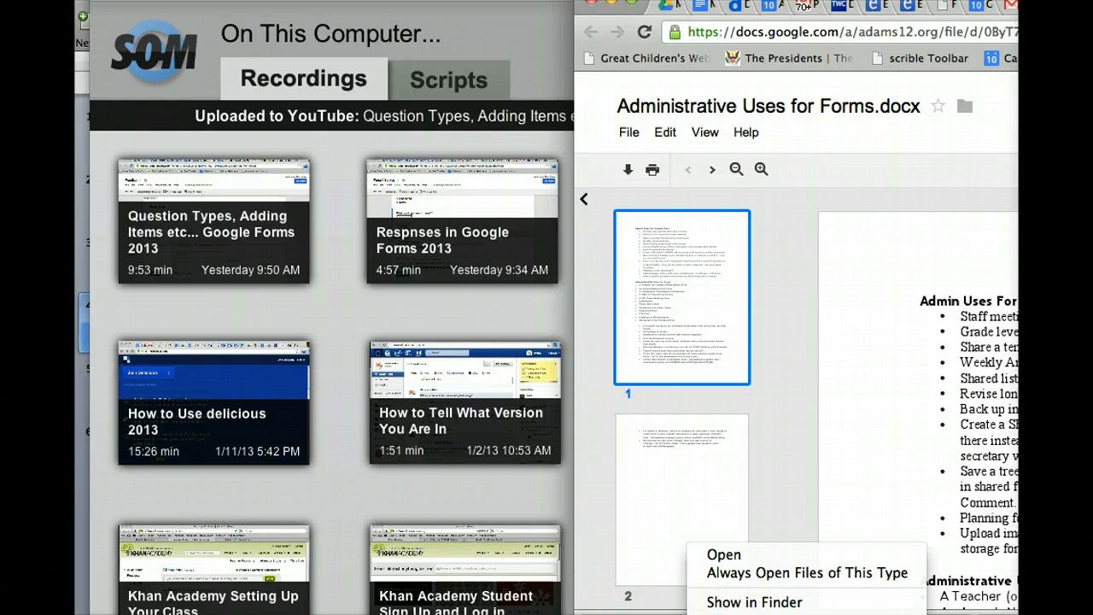
left_click(671, 614)
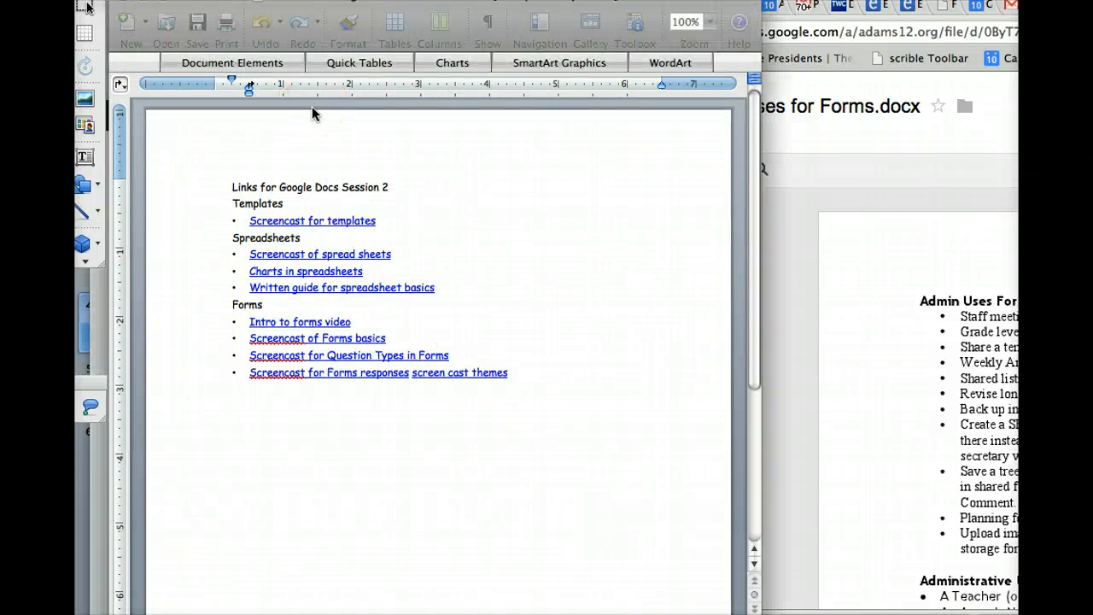
left_click(344, 355)
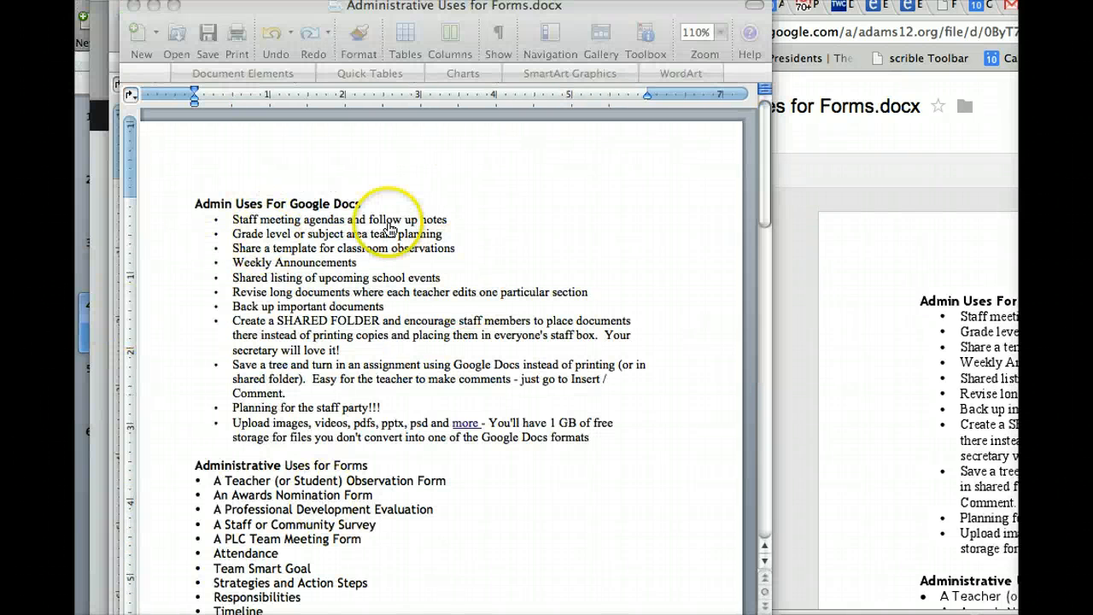
Add the sample text "fnld fhlsdhjfldsjh" after "follow up notes" in the first bullet of the Word document.
left_click(491, 224)
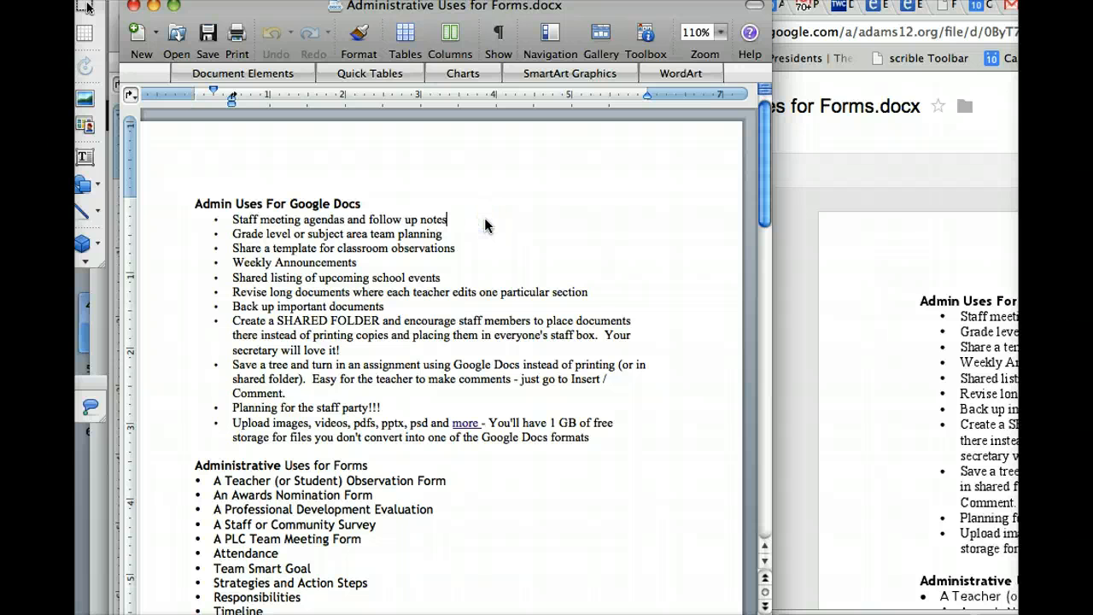
type("fnld fhlsdhjfldsjh")
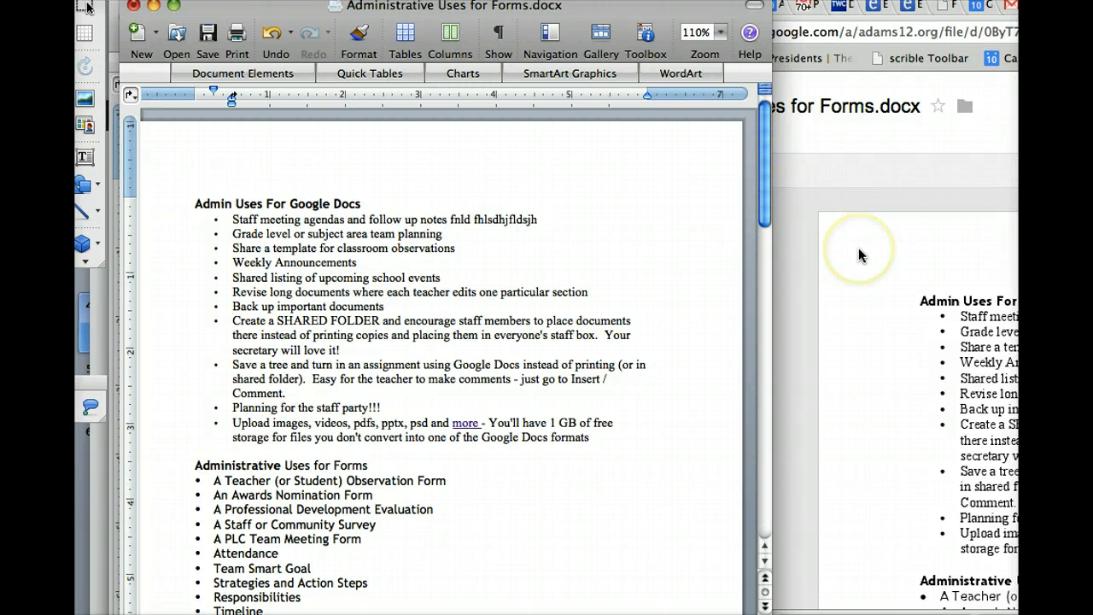
Return to the browser, reposition its window to show the full page, and display all items in the other open Google Drive account.
left_click(859, 255)
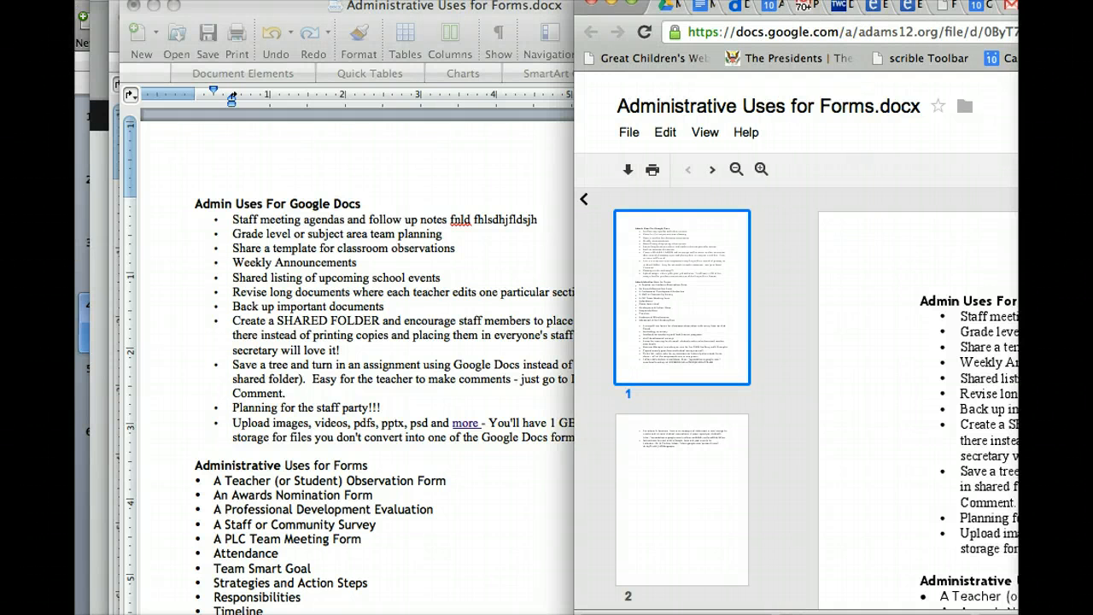
left_click_drag(643, 1, 166, 7)
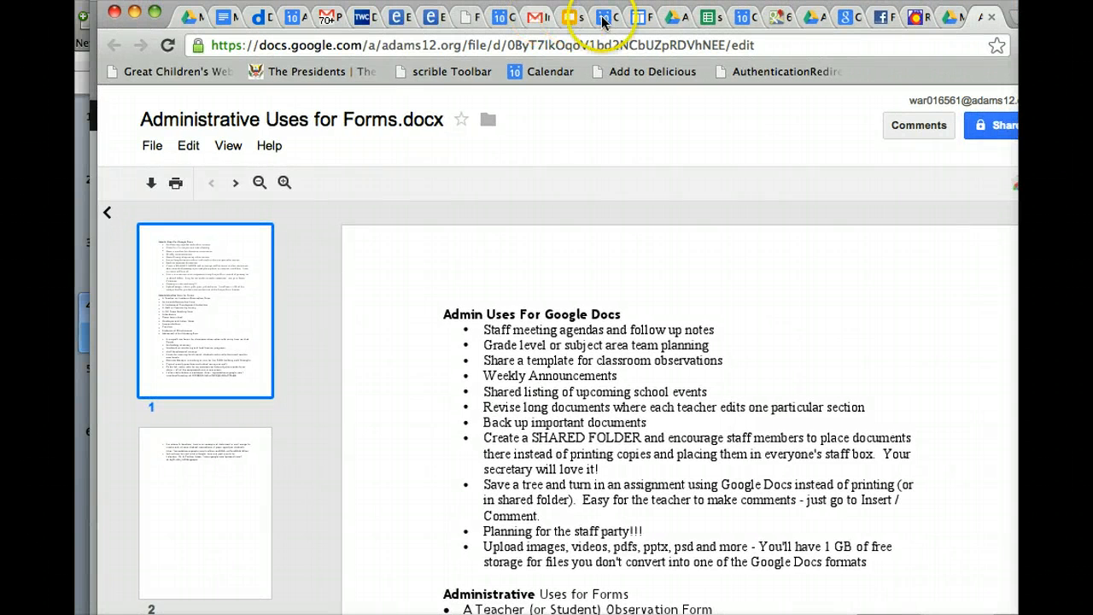
left_click(677, 18)
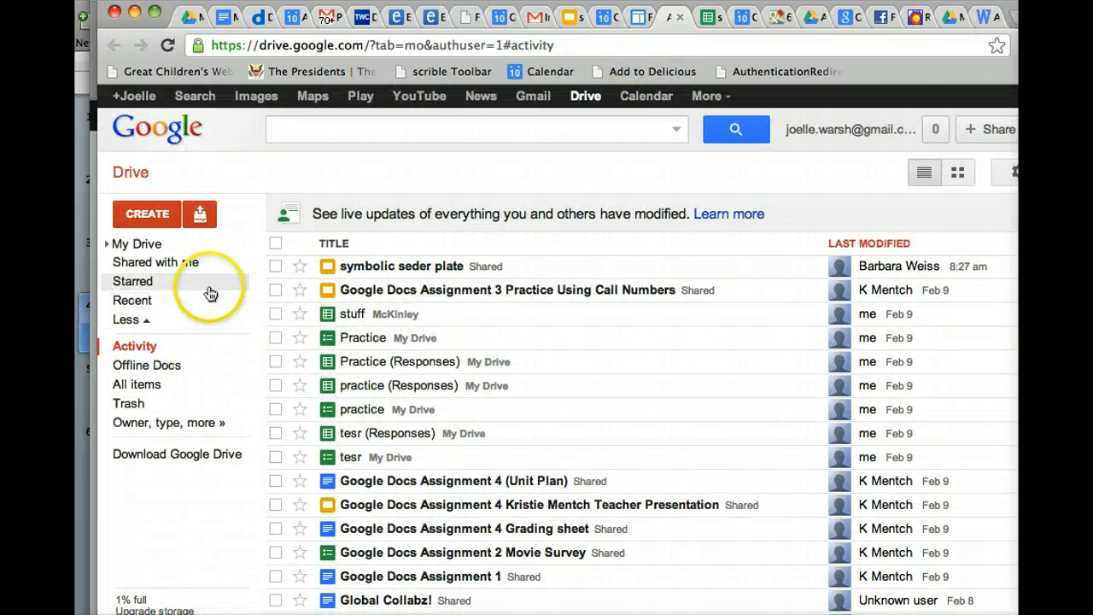
left_click(137, 386)
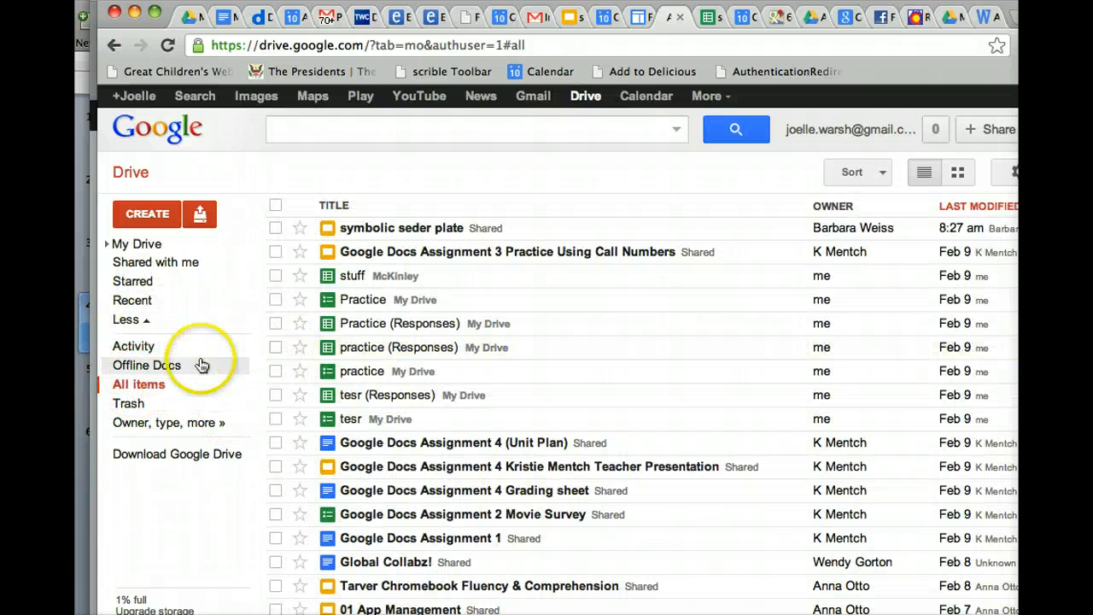